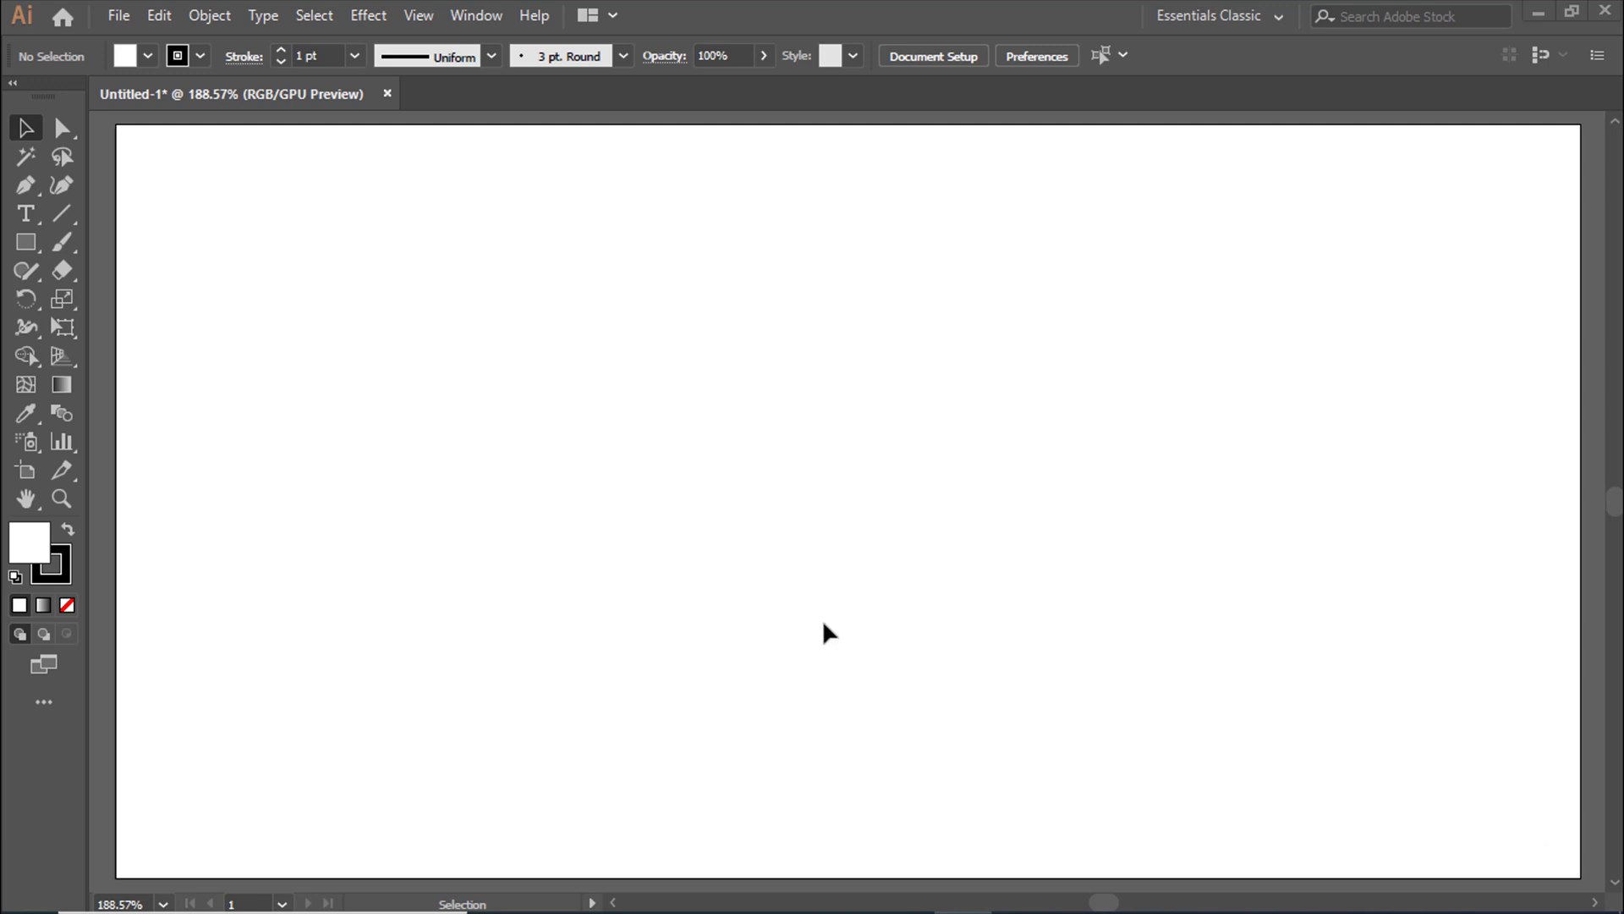
Add the text "SHIRT" in the upper middle of the artboard with the Type tool.
{"action": "left_click", "coordinate": [29, 217]}
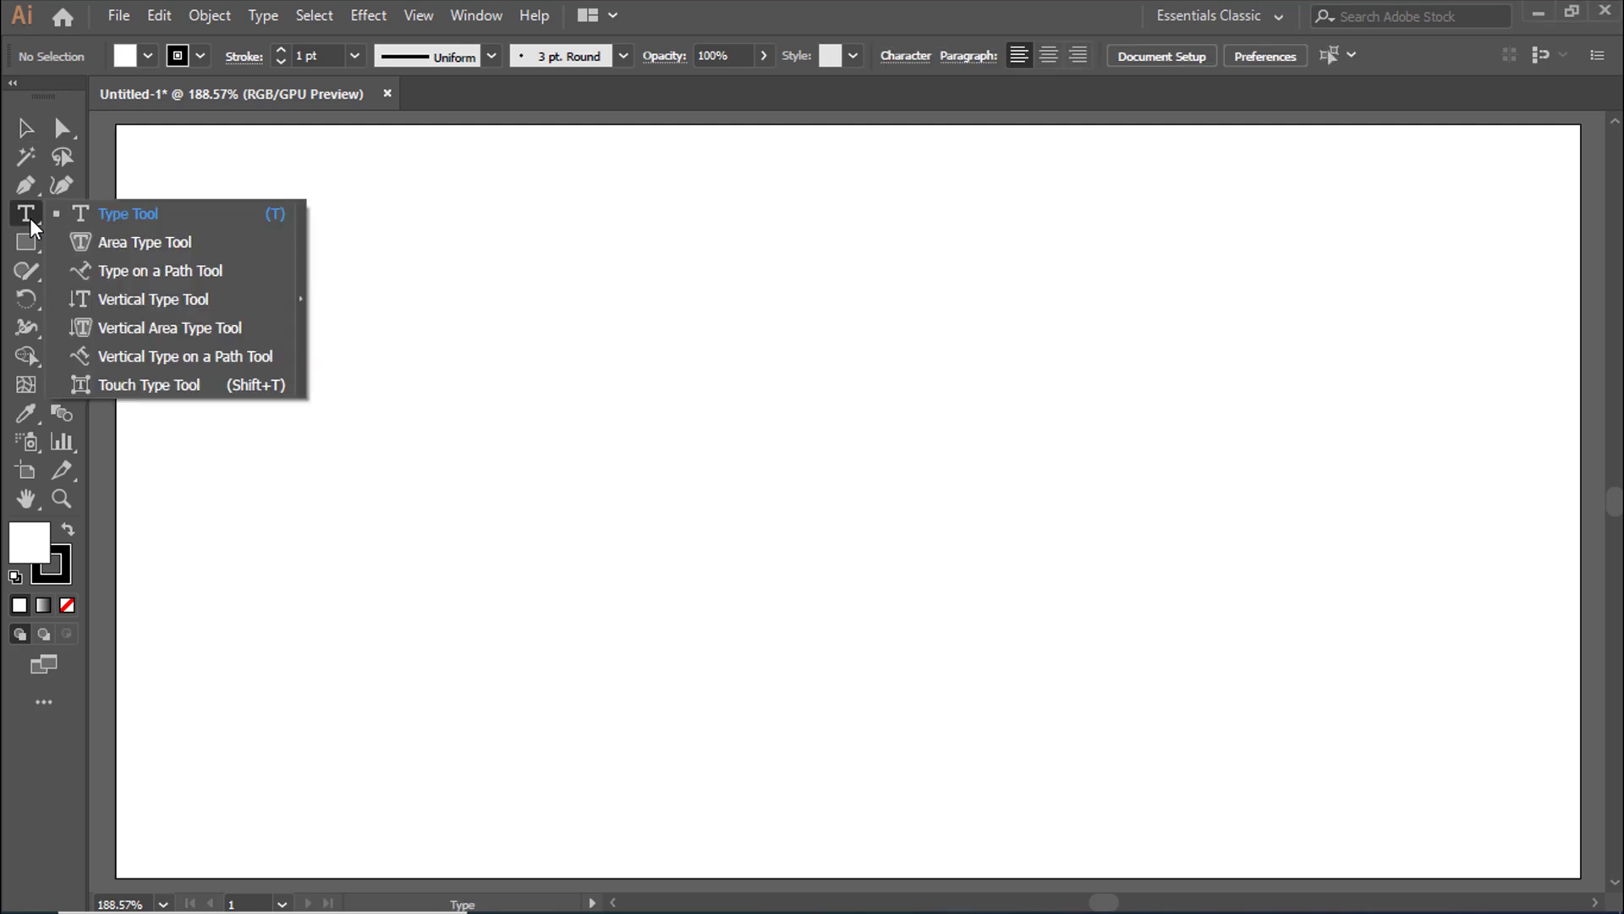
{"action": "left_click", "coordinate": [121, 217]}
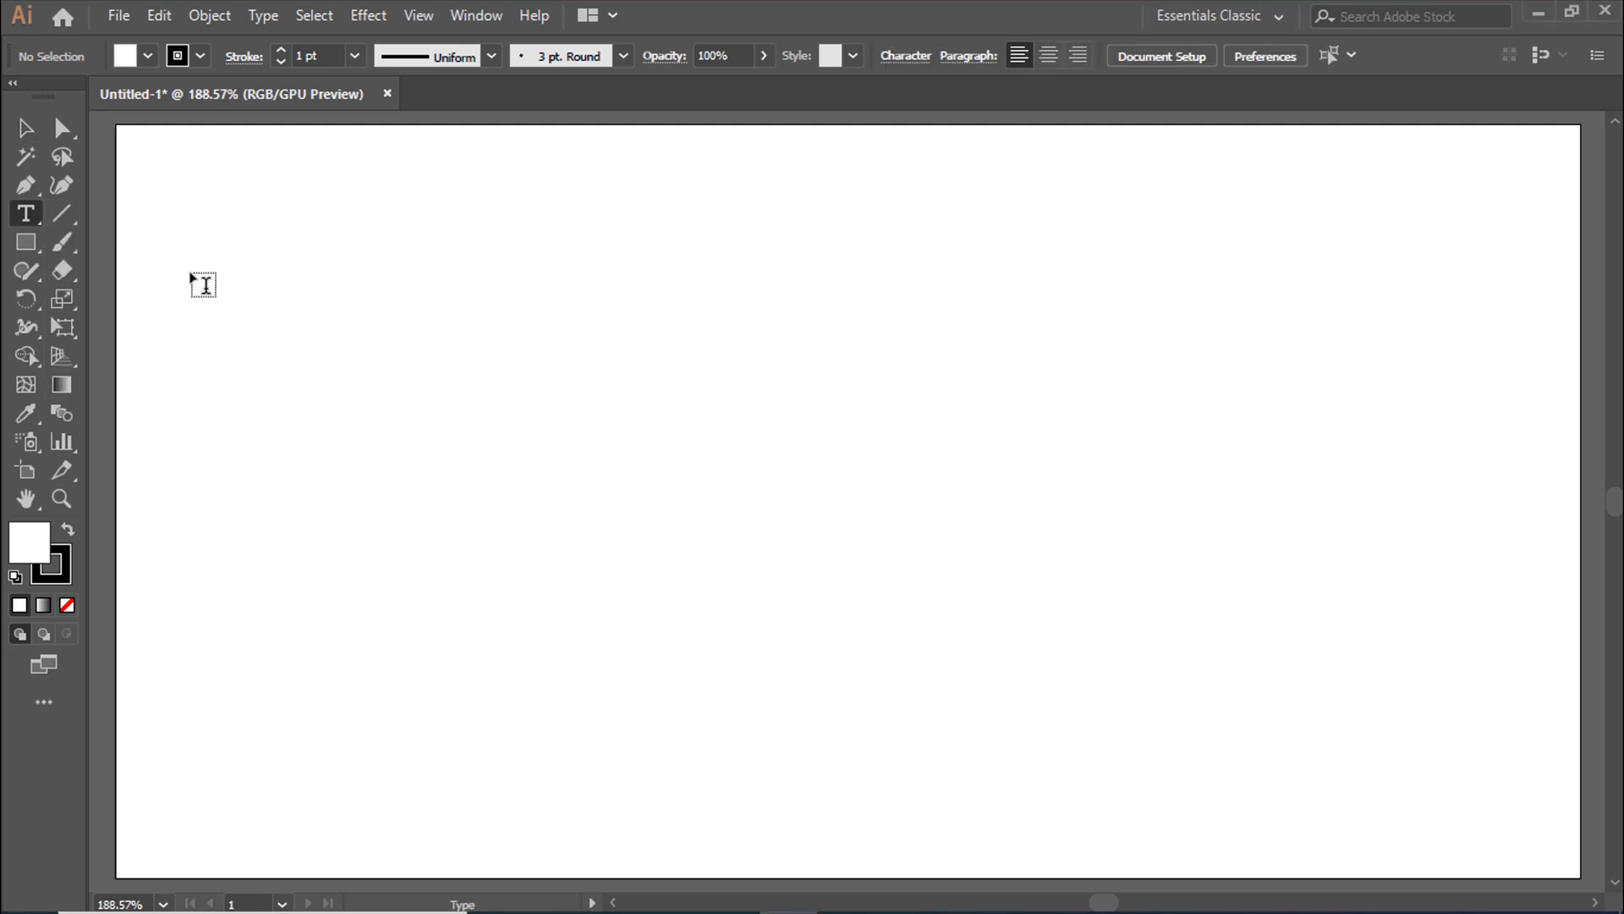
{"action": "left_click", "coordinate": [554, 340]}
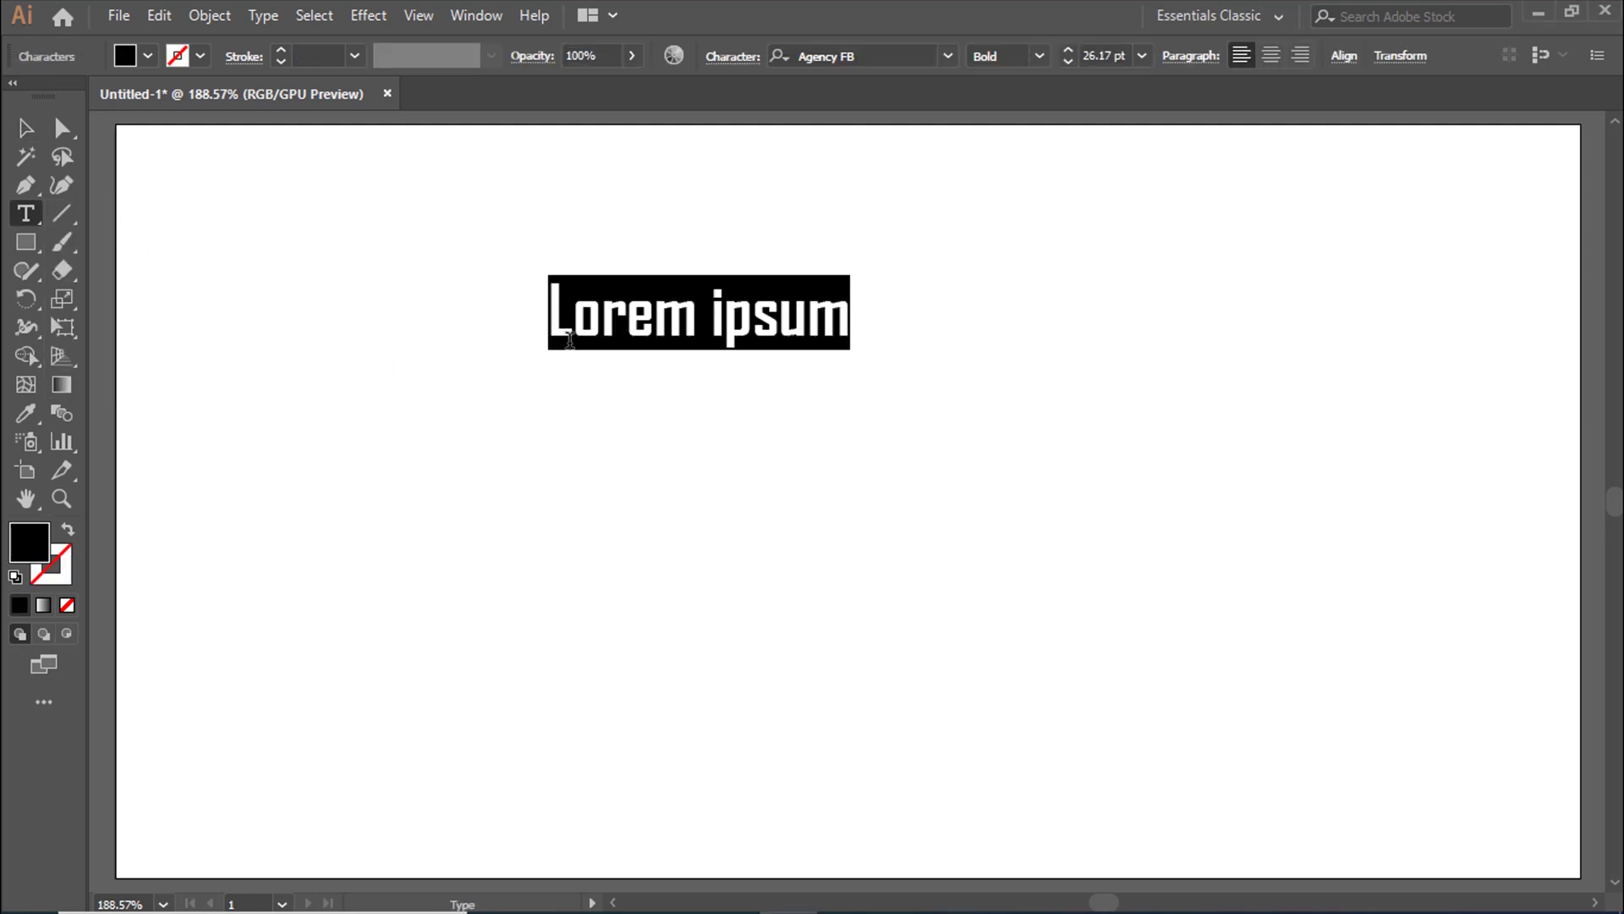
{"action": "type", "text": "SHIRT"}
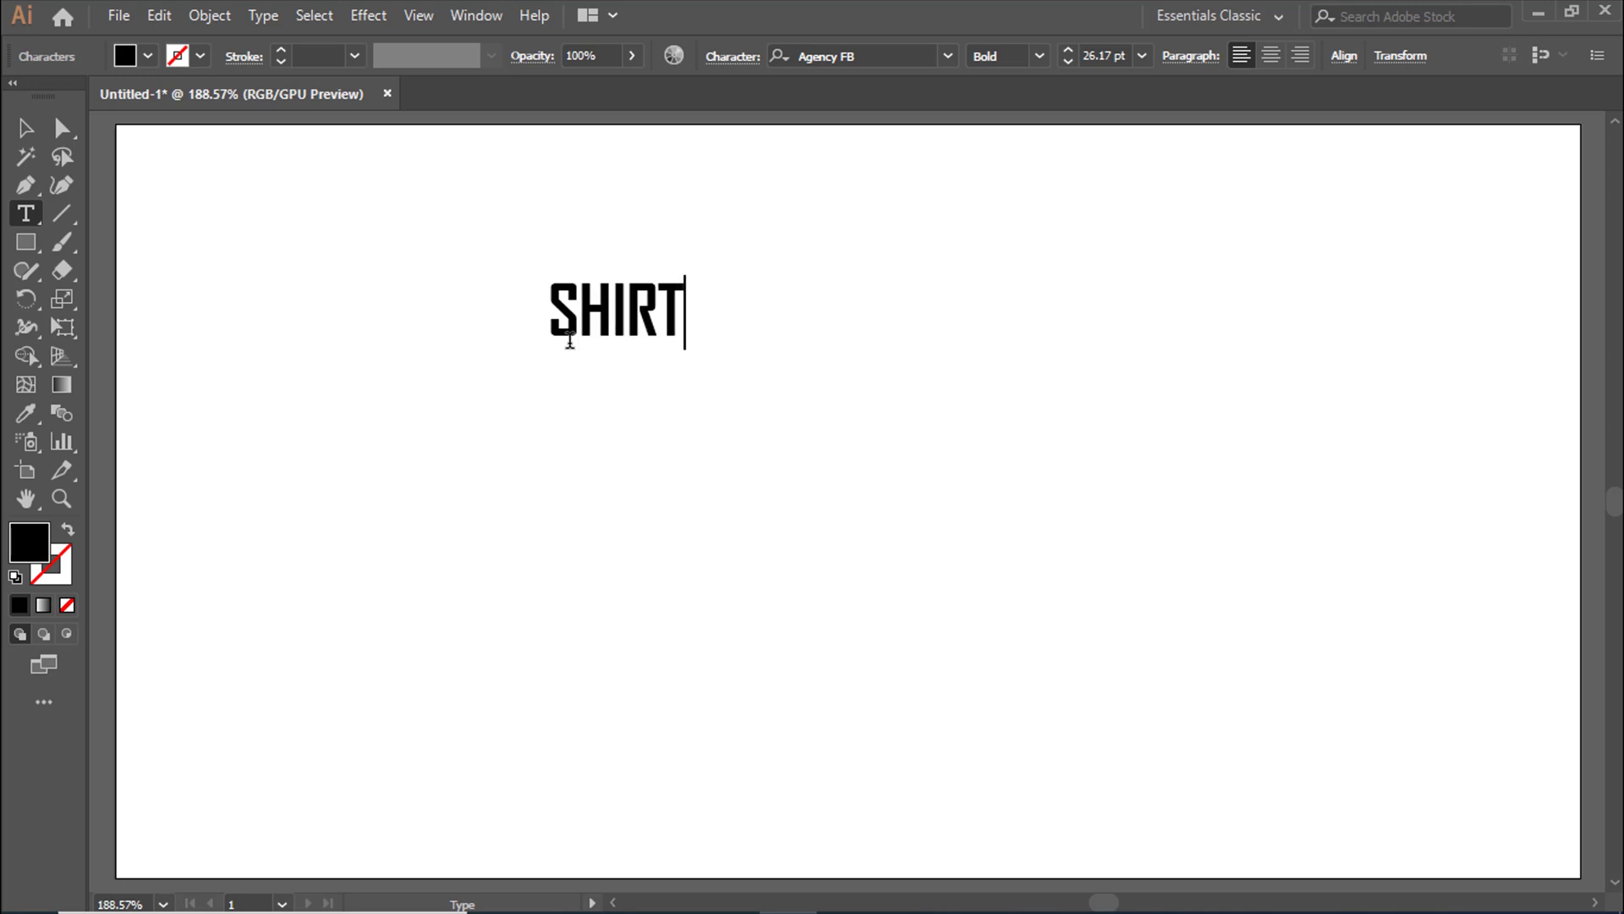
{"action": "left_click", "coordinate": [29, 132]}
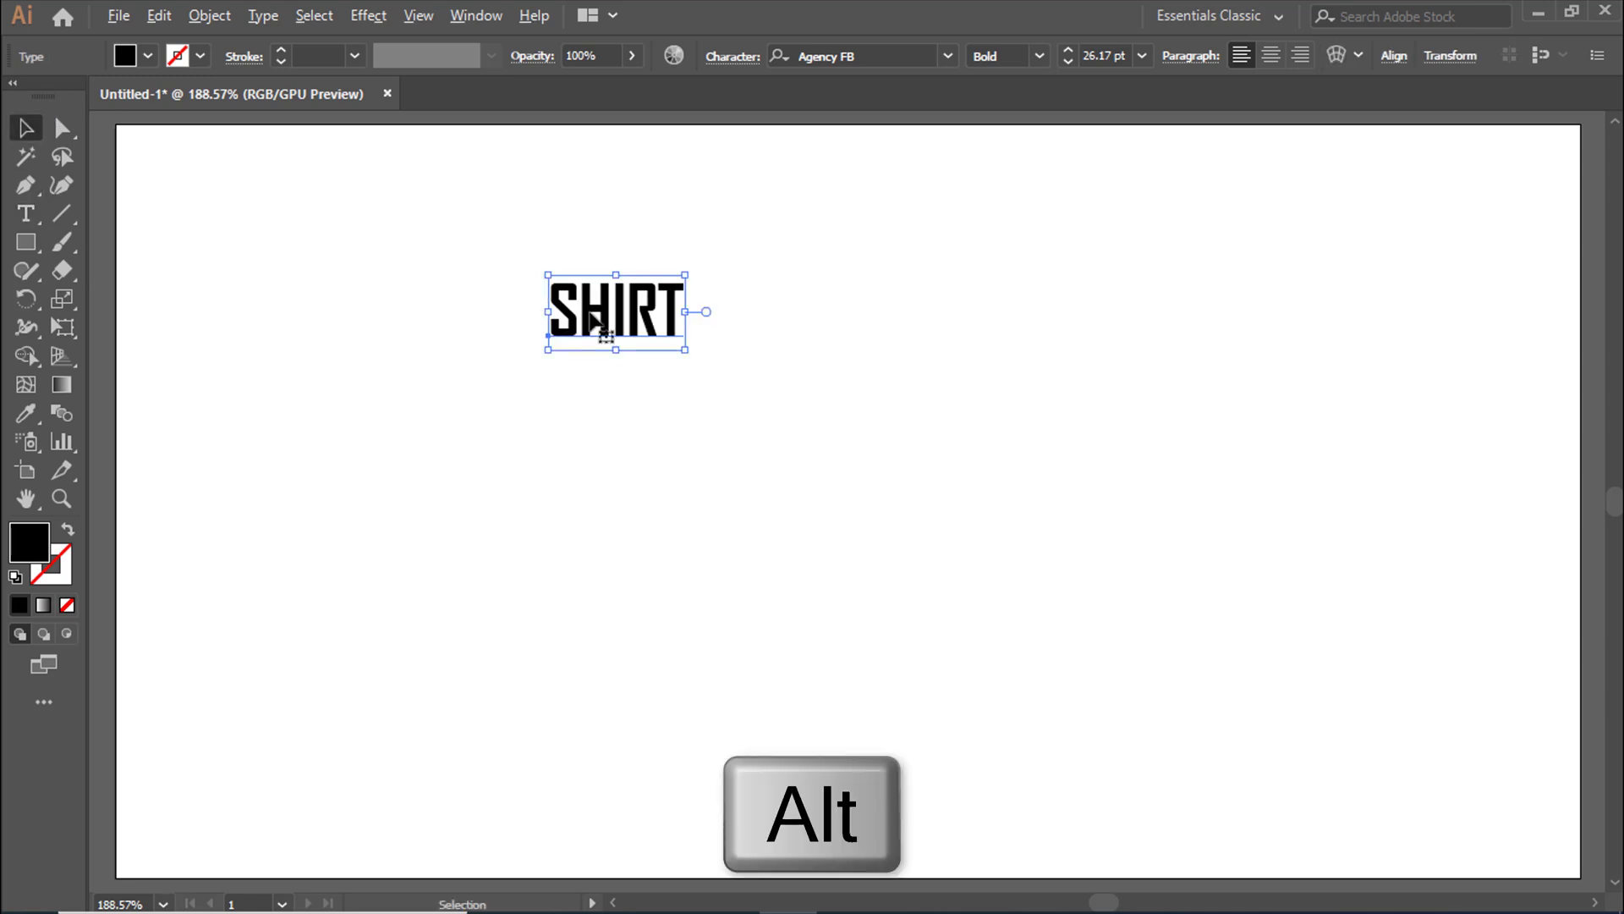
Duplicate the SHIRT text directly below it and change the copy to "DESIGN".
{"action": "left_click_drag", "start_coordinate": [588, 313], "coordinate": [588, 389]}
{"action": "key", "text": "t"}
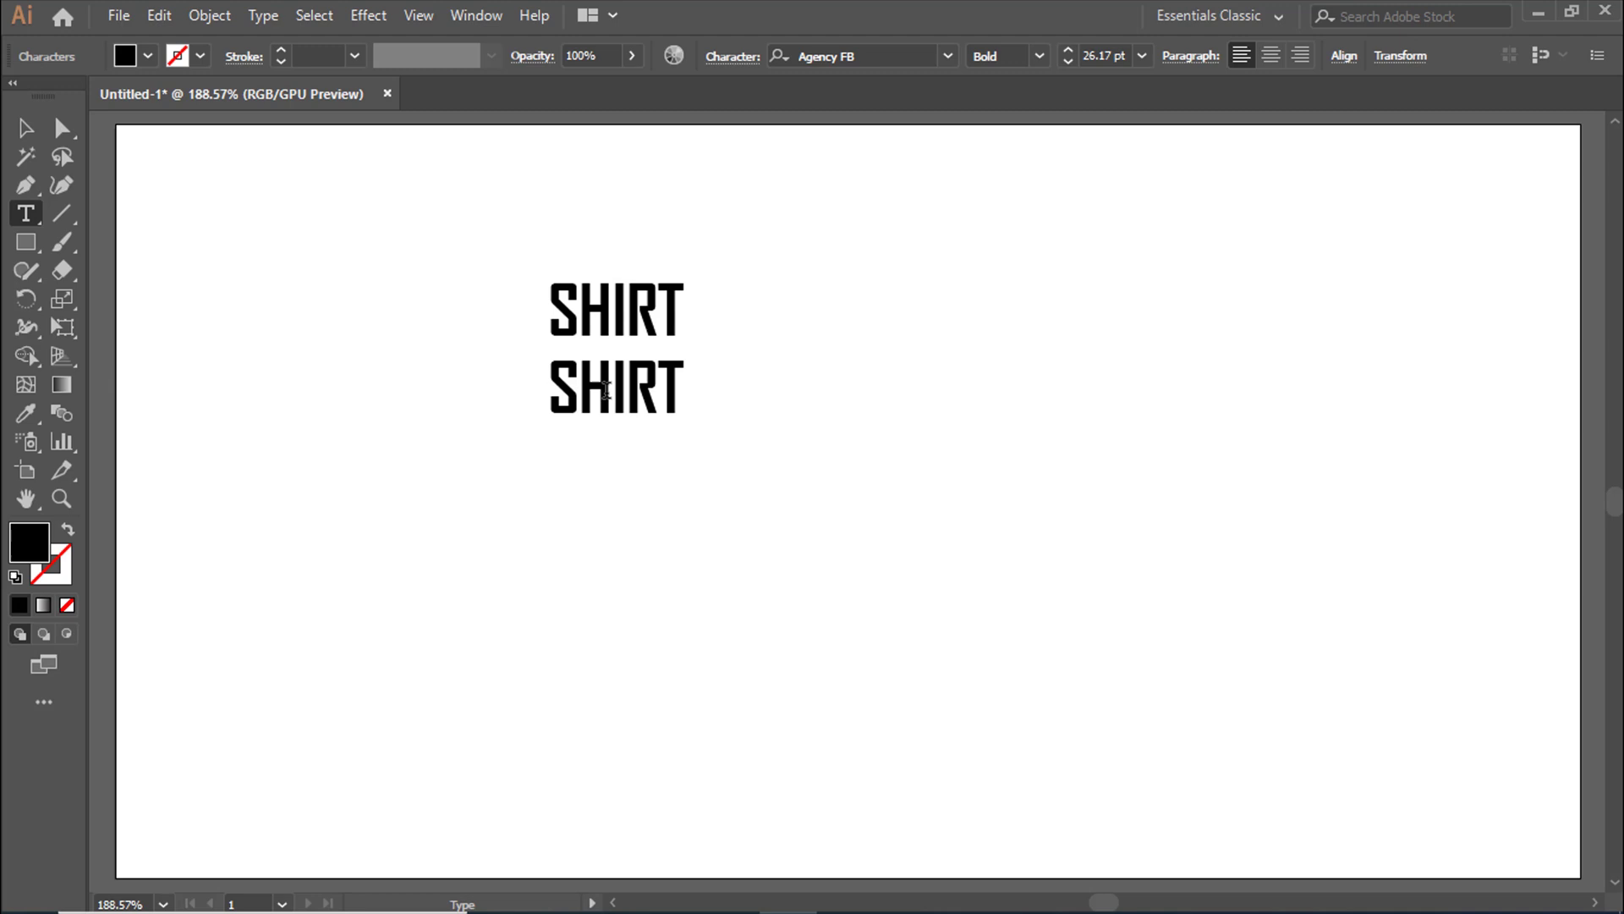
{"action": "double_click", "coordinate": [610, 391]}
{"action": "type", "text": "DESIGN"}
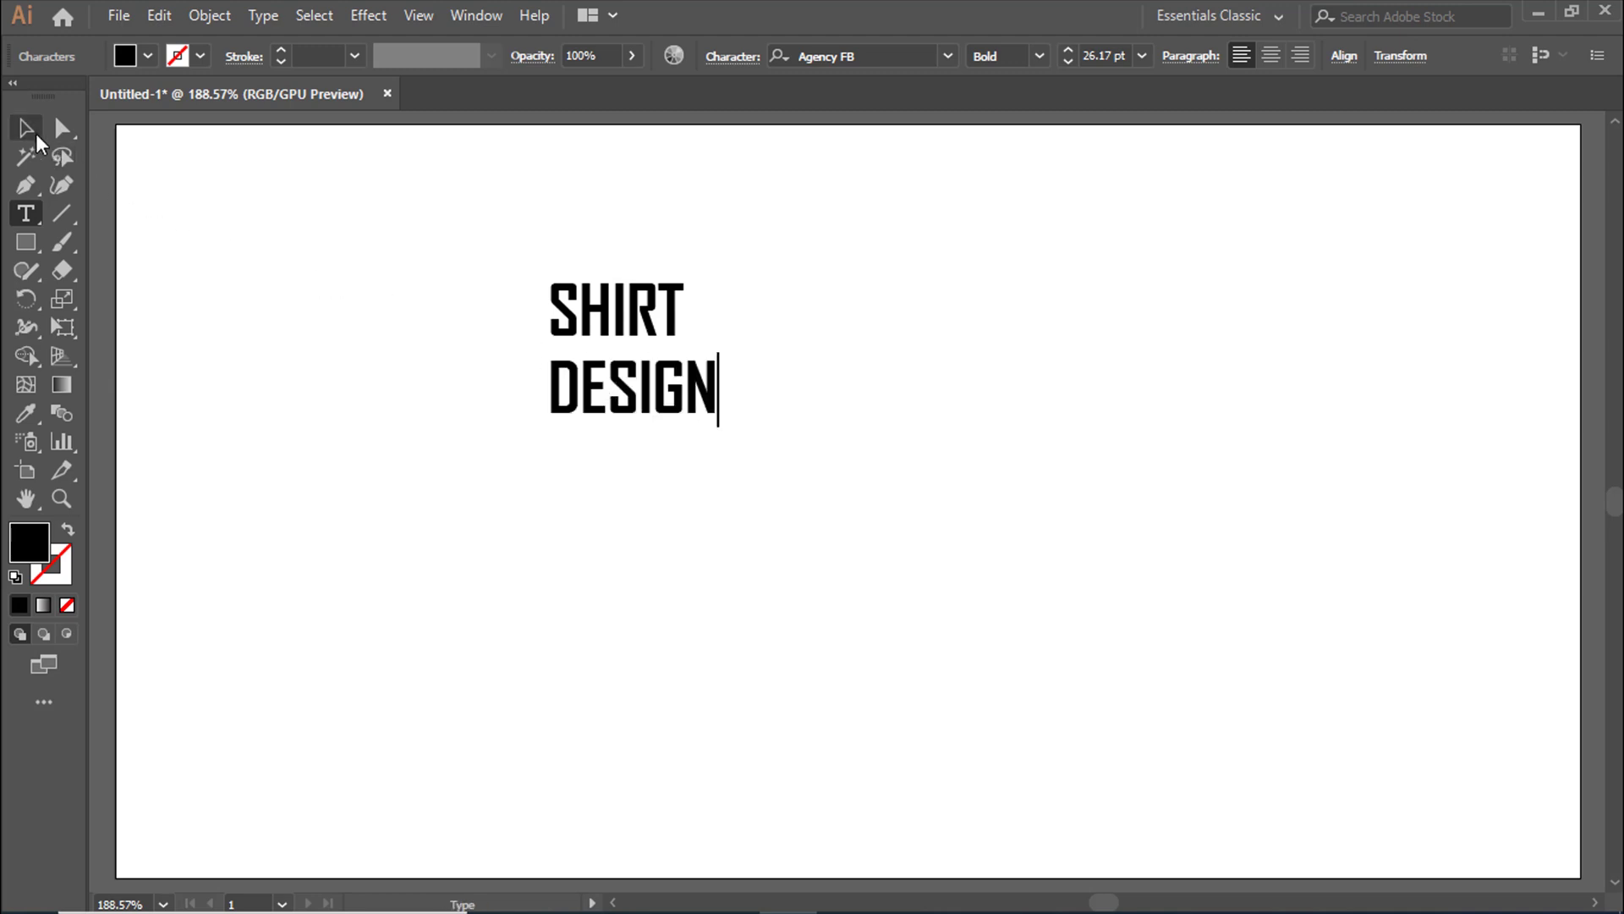
{"action": "key", "text": "Escape"}
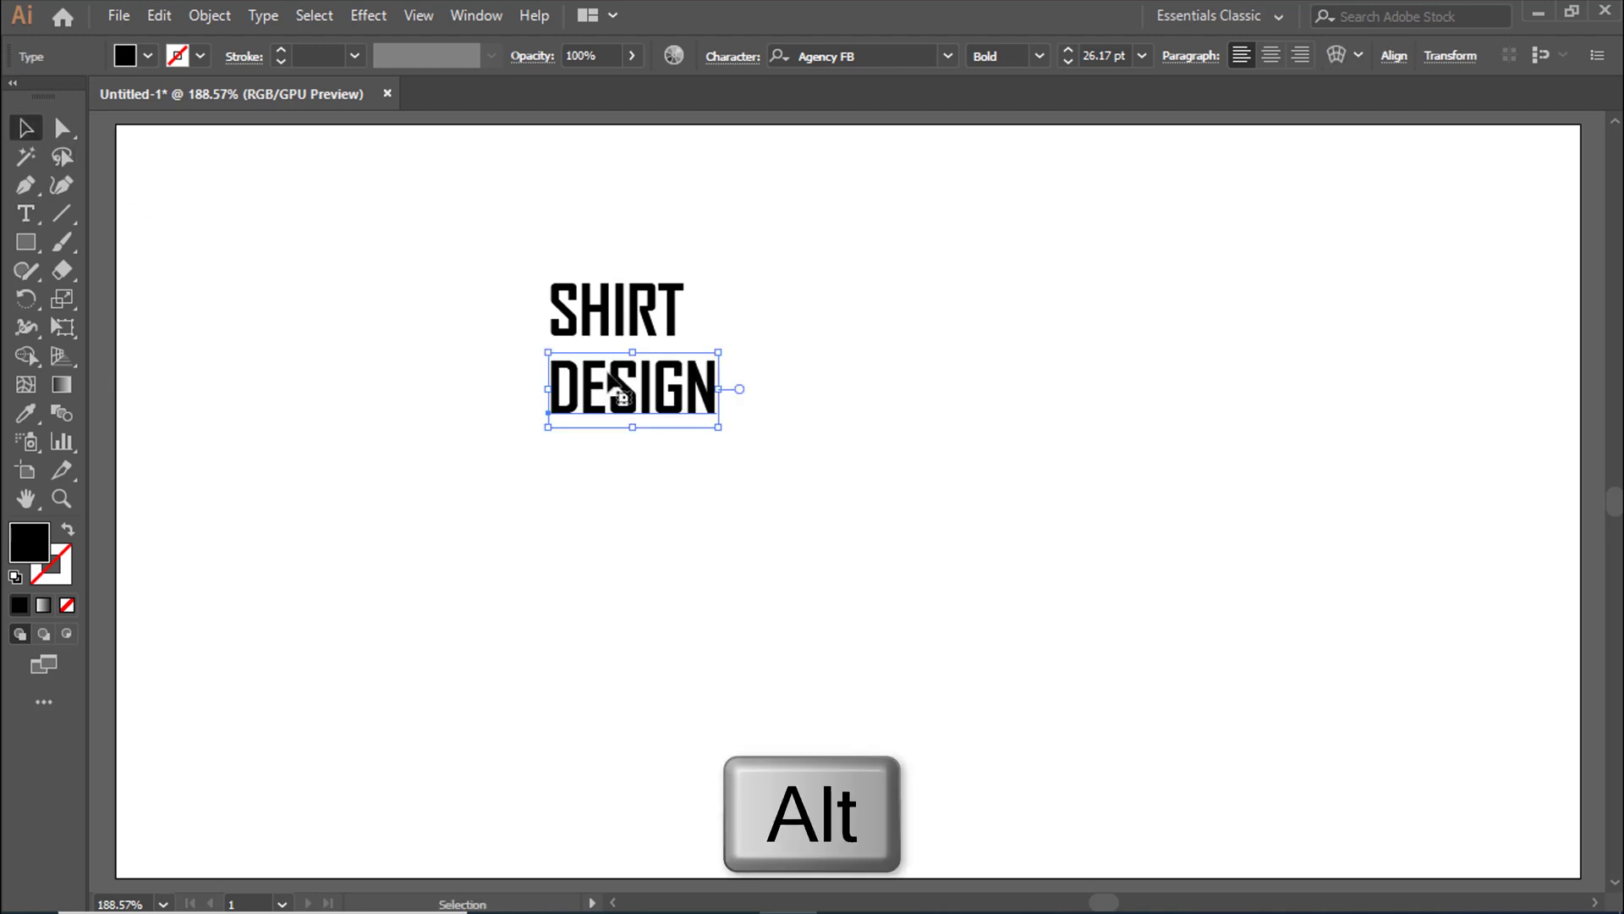
Duplicate the DESIGN text directly below it and change the copy to "TUTORIAL".
{"action": "left_click_drag", "start_coordinate": [611, 391], "coordinate": [614, 465]}
{"action": "key", "text": "t"}
{"action": "double_click", "coordinate": [615, 467]}
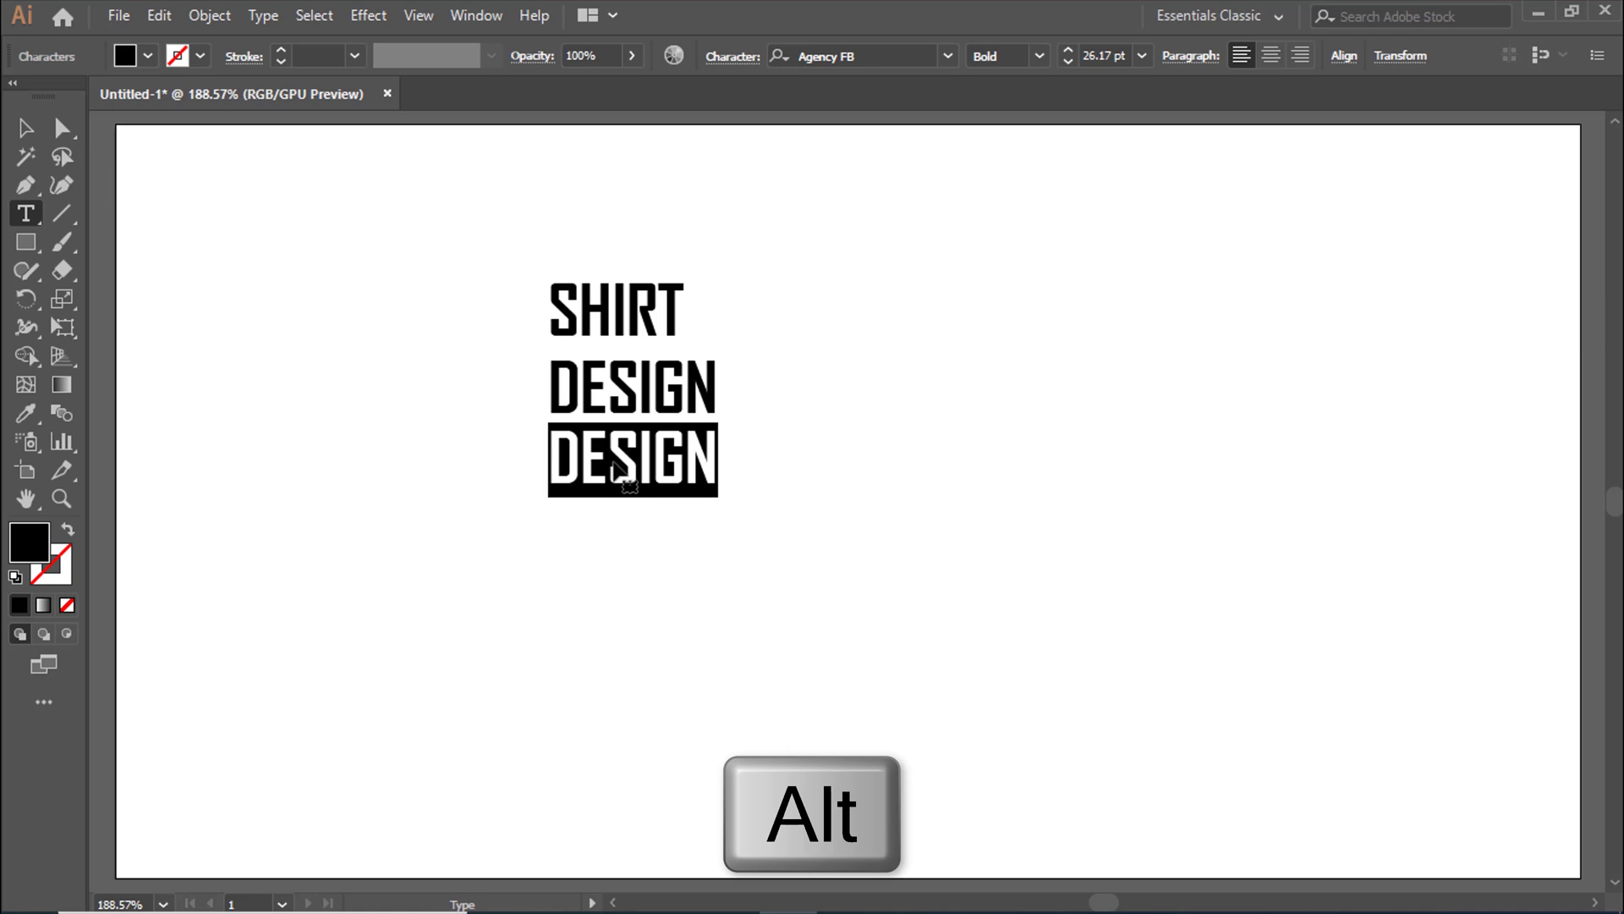
{"action": "type", "text": "T"}
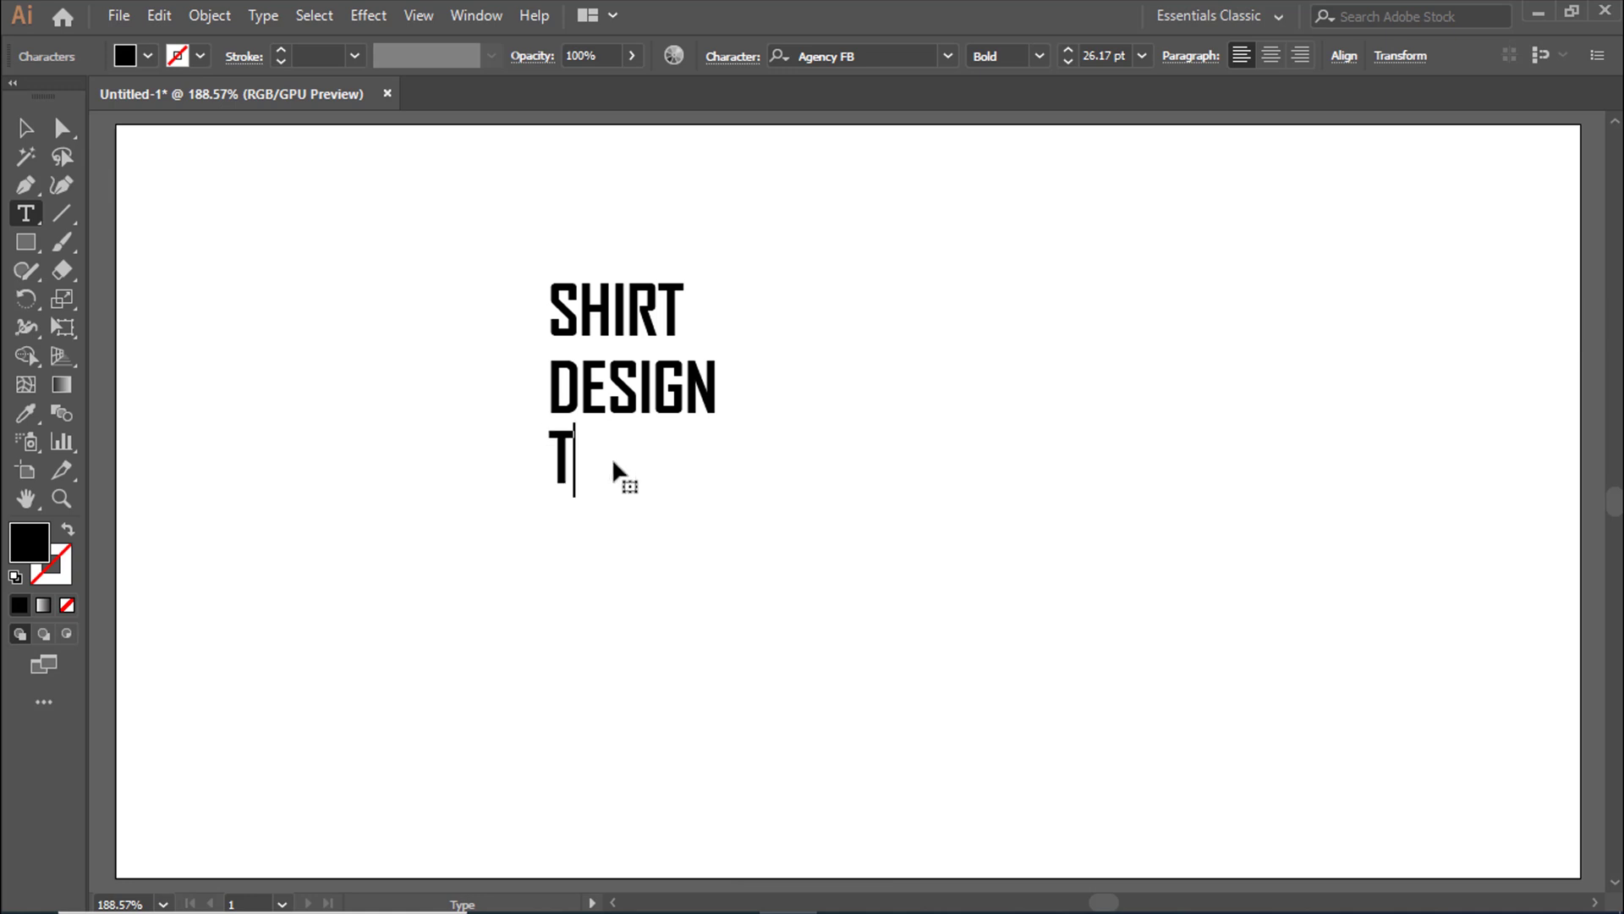
{"action": "type", "text": "OTORIAL"}
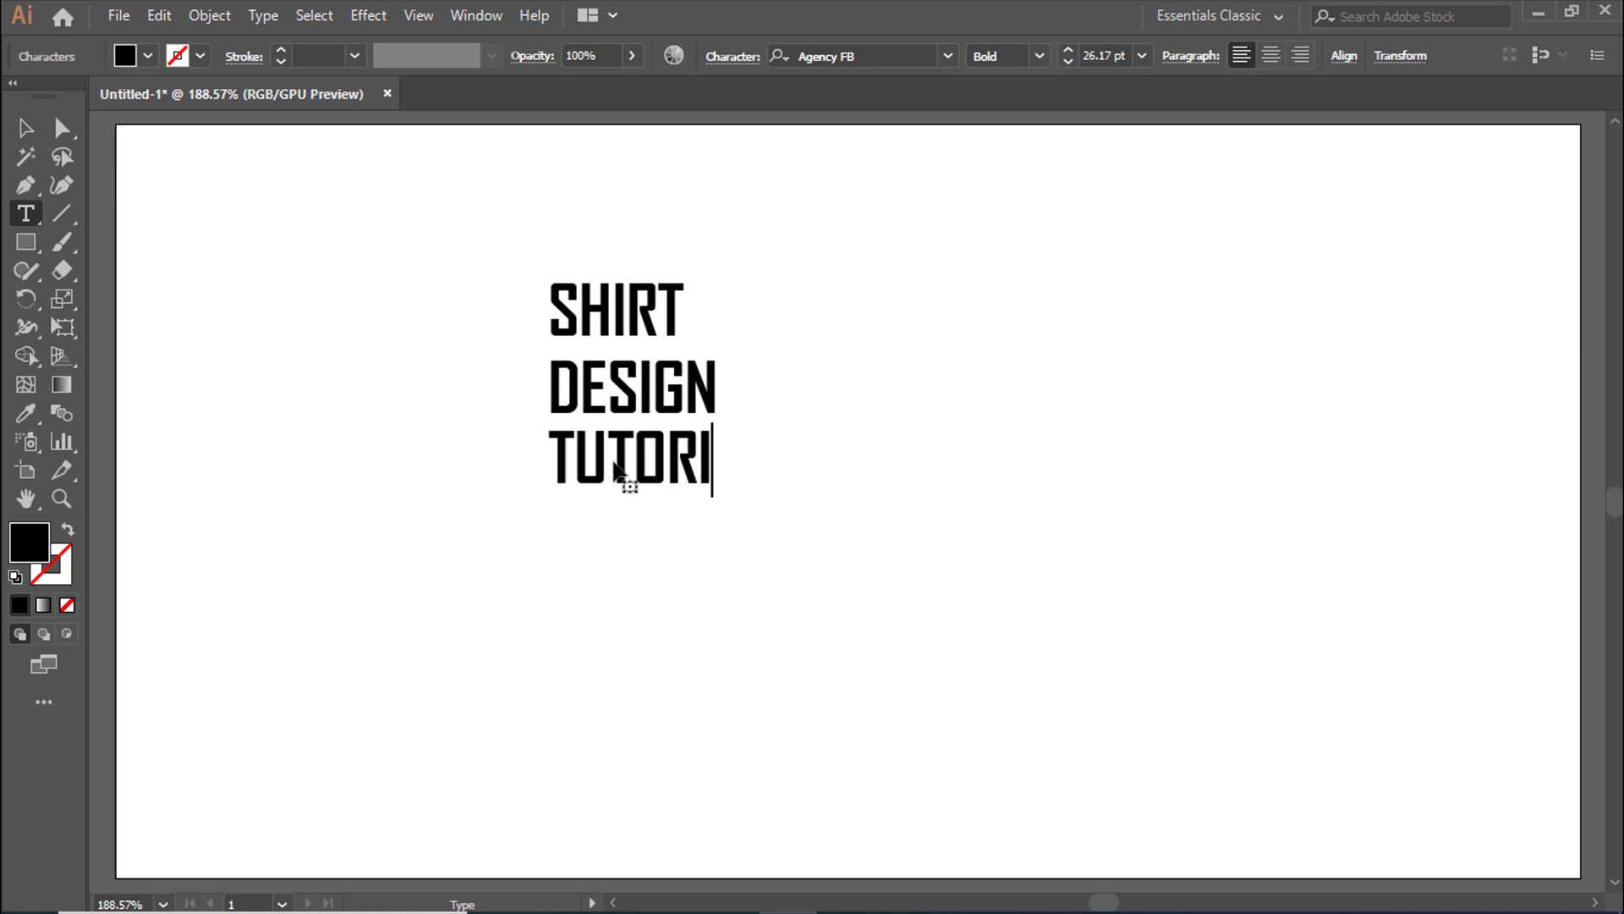
{"action": "left_click", "coordinate": [26, 128]}
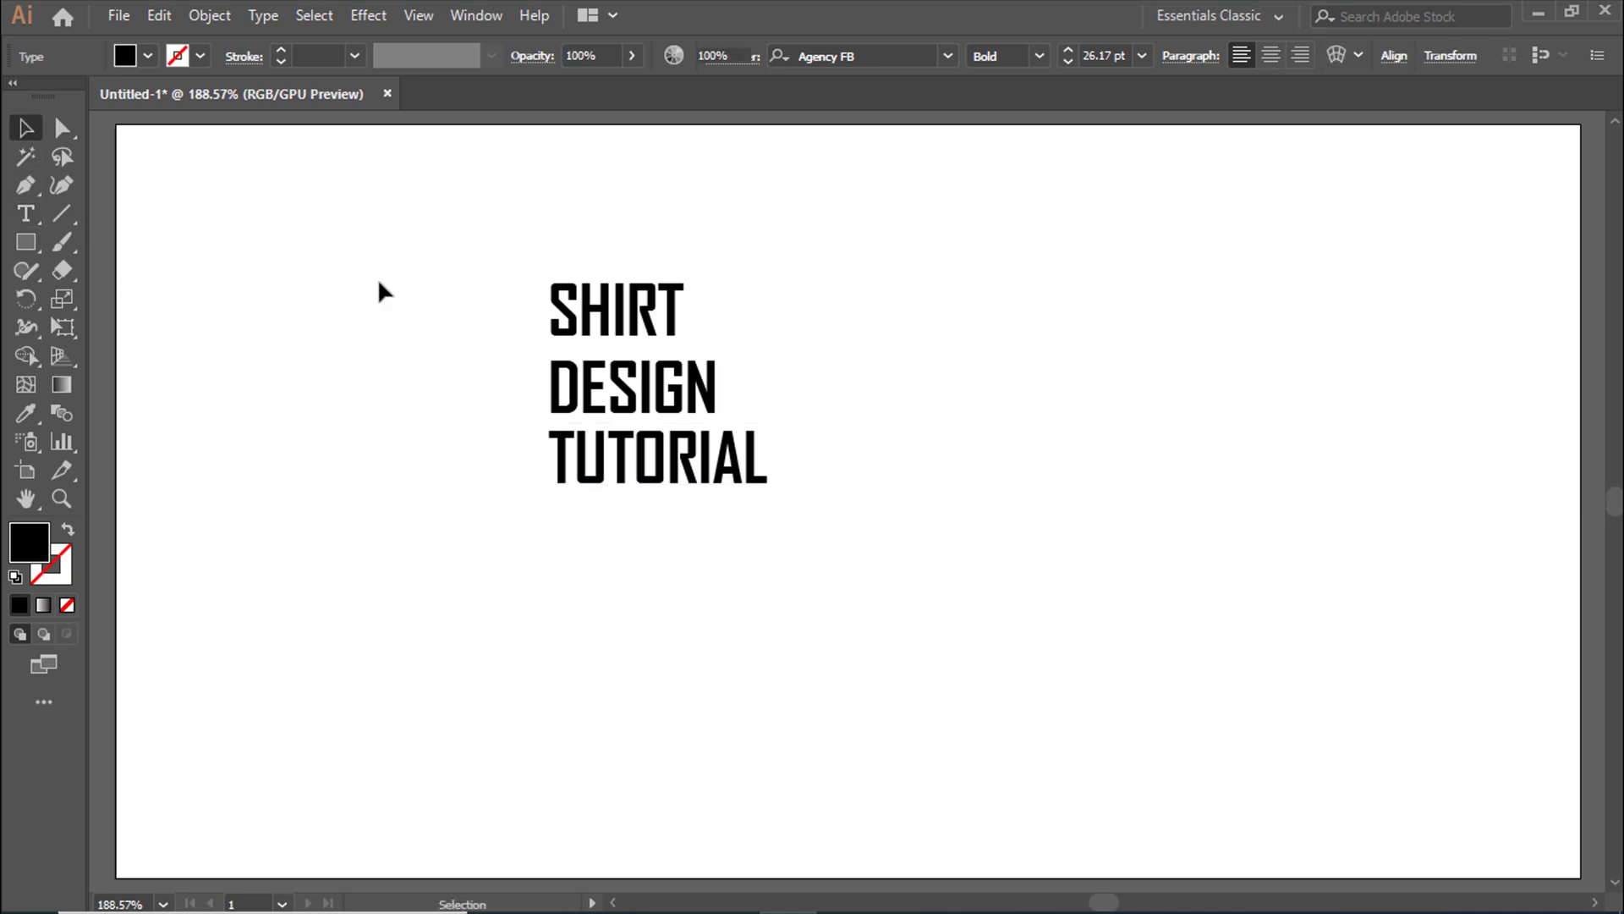
{"action": "left_click", "coordinate": [378, 277]}
Copy the TUTORIAL text to its left, change the copy to "20", and place a duplicate of the 20 right of TUTORIAL.
{"action": "key", "text": "alt"}
{"action": "left_click_drag", "start_coordinate": [606, 466], "coordinate": [484, 475], "text": "alt"}
{"action": "double_click", "coordinate": [590, 552]}
{"action": "key", "text": "ctrl+a"}
{"action": "type", "text": "20"}
{"action": "left_click", "coordinate": [25, 127]}
{"action": "left_click_drag", "start_coordinate": [485, 477], "coordinate": [830, 477], "text": "alt"}
{"action": "left_click", "coordinate": [771, 572]}
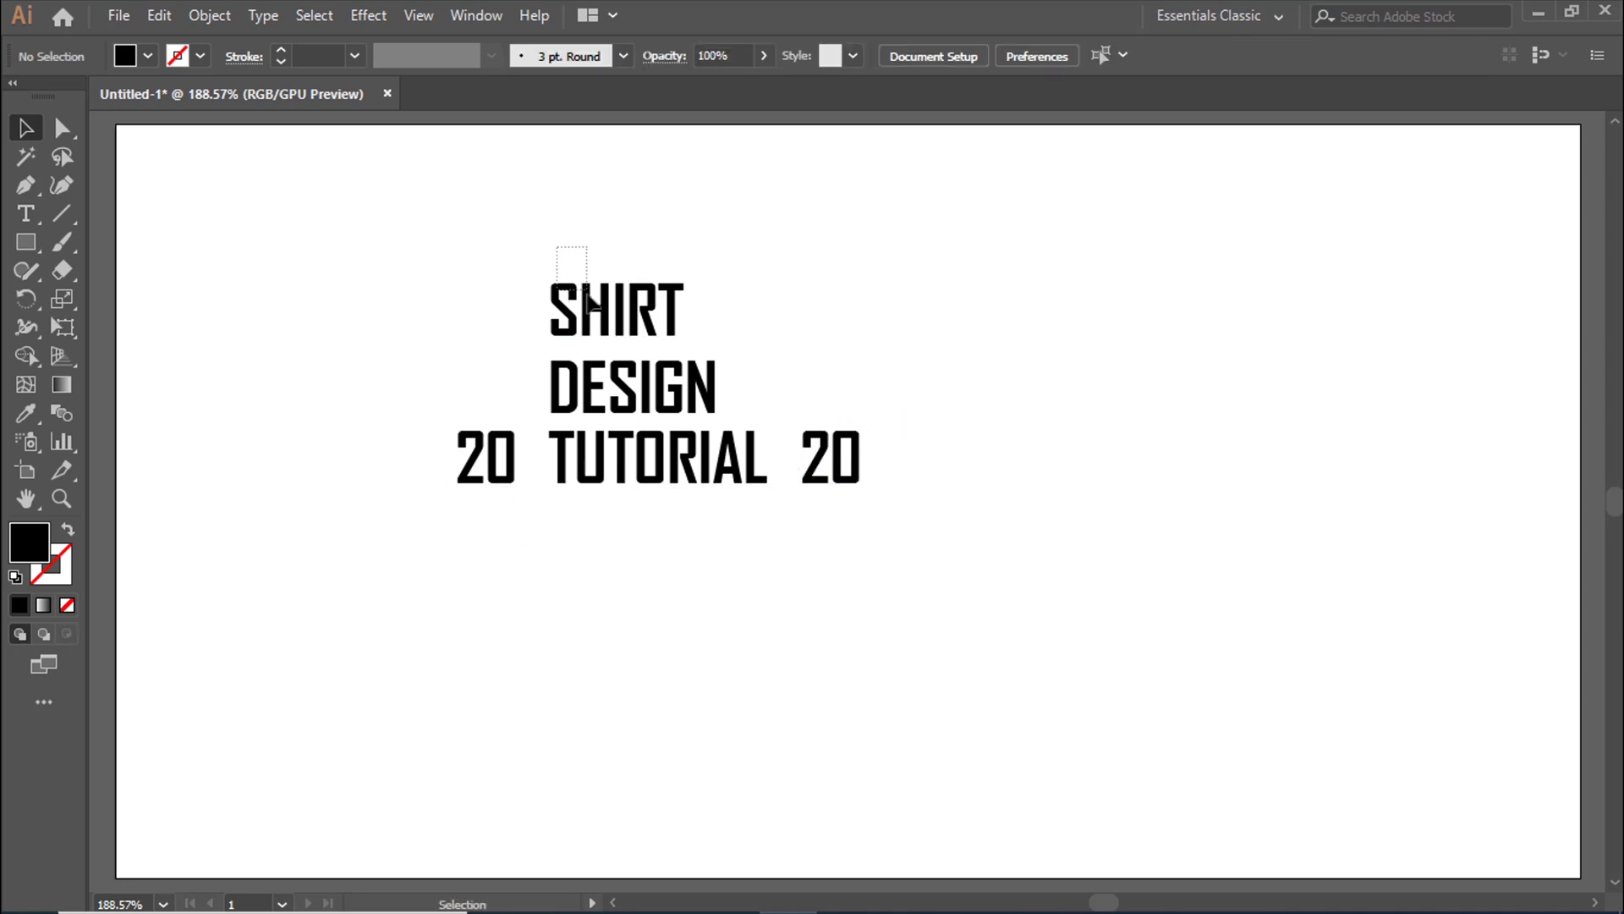
Set the font size of the SHIRT text to 15 pt.
{"action": "left_click_drag", "start_coordinate": [587, 291], "coordinate": [622, 406]}
{"action": "left_click", "coordinate": [634, 423]}
{"action": "left_click", "coordinate": [652, 385]}
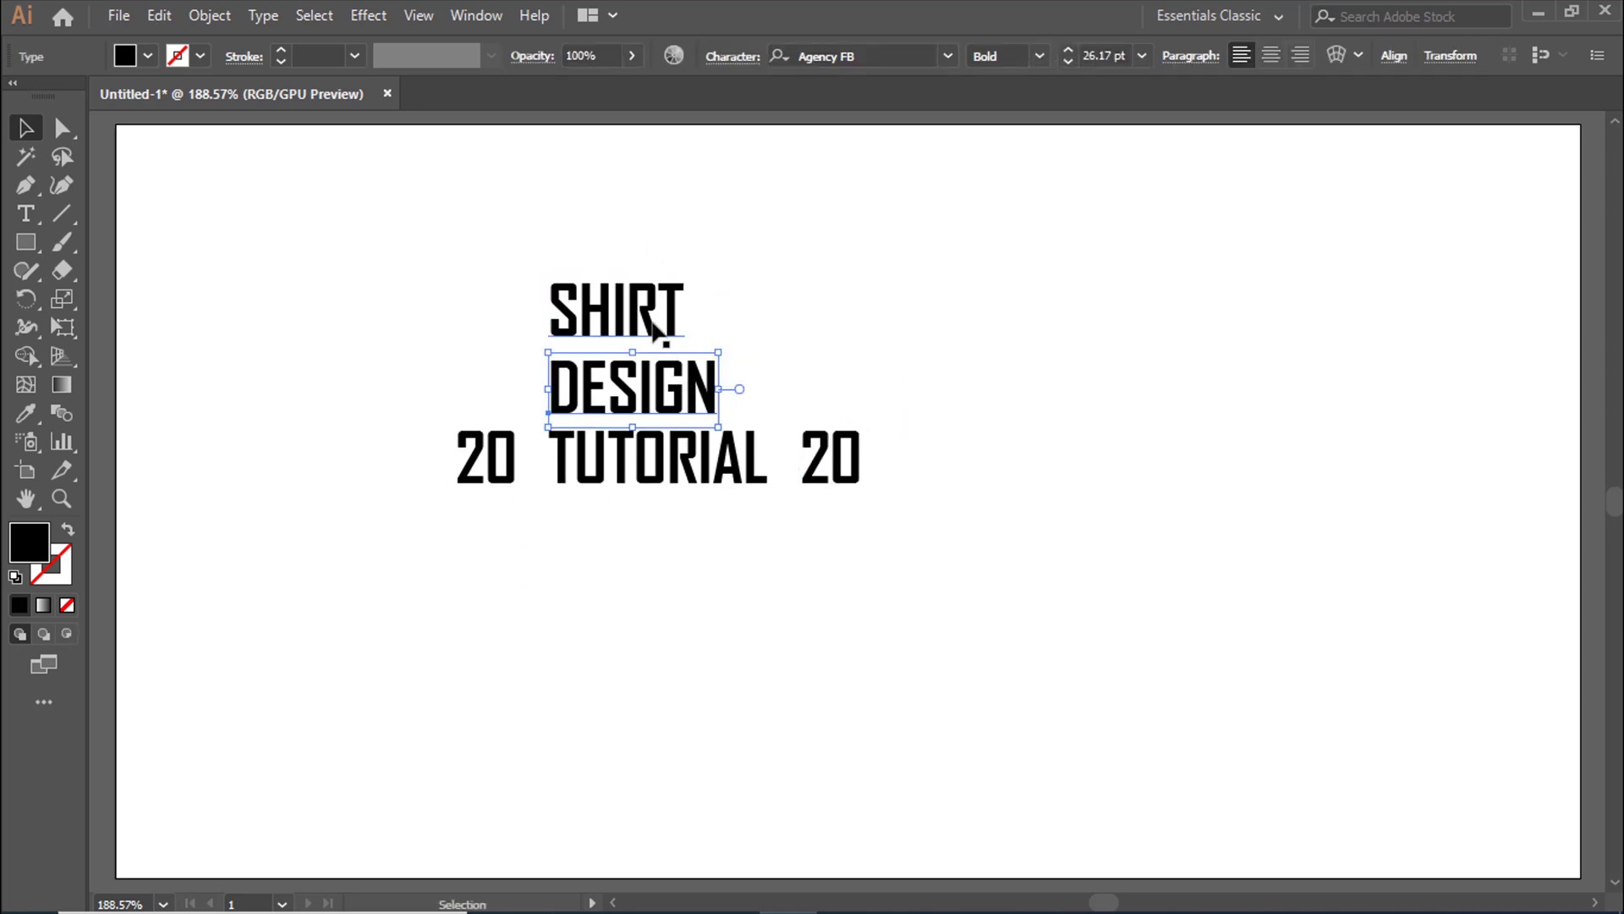
{"action": "left_click", "coordinate": [652, 322]}
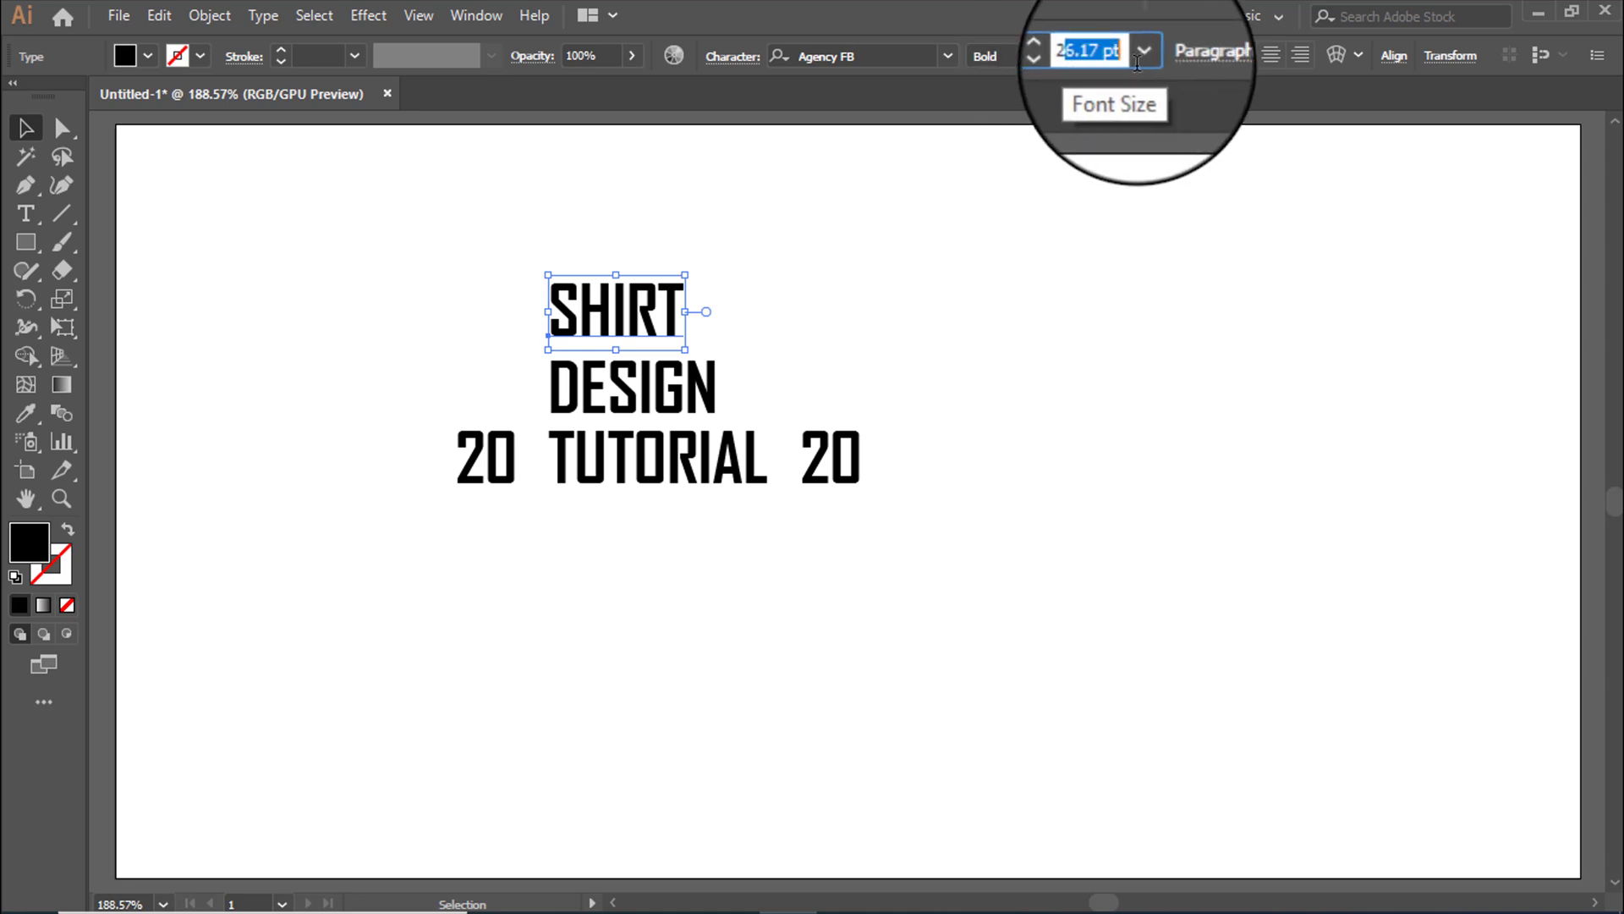
{"action": "left_click", "coordinate": [1088, 54]}
{"action": "type", "text": "15"}
{"action": "key", "text": "Return"}
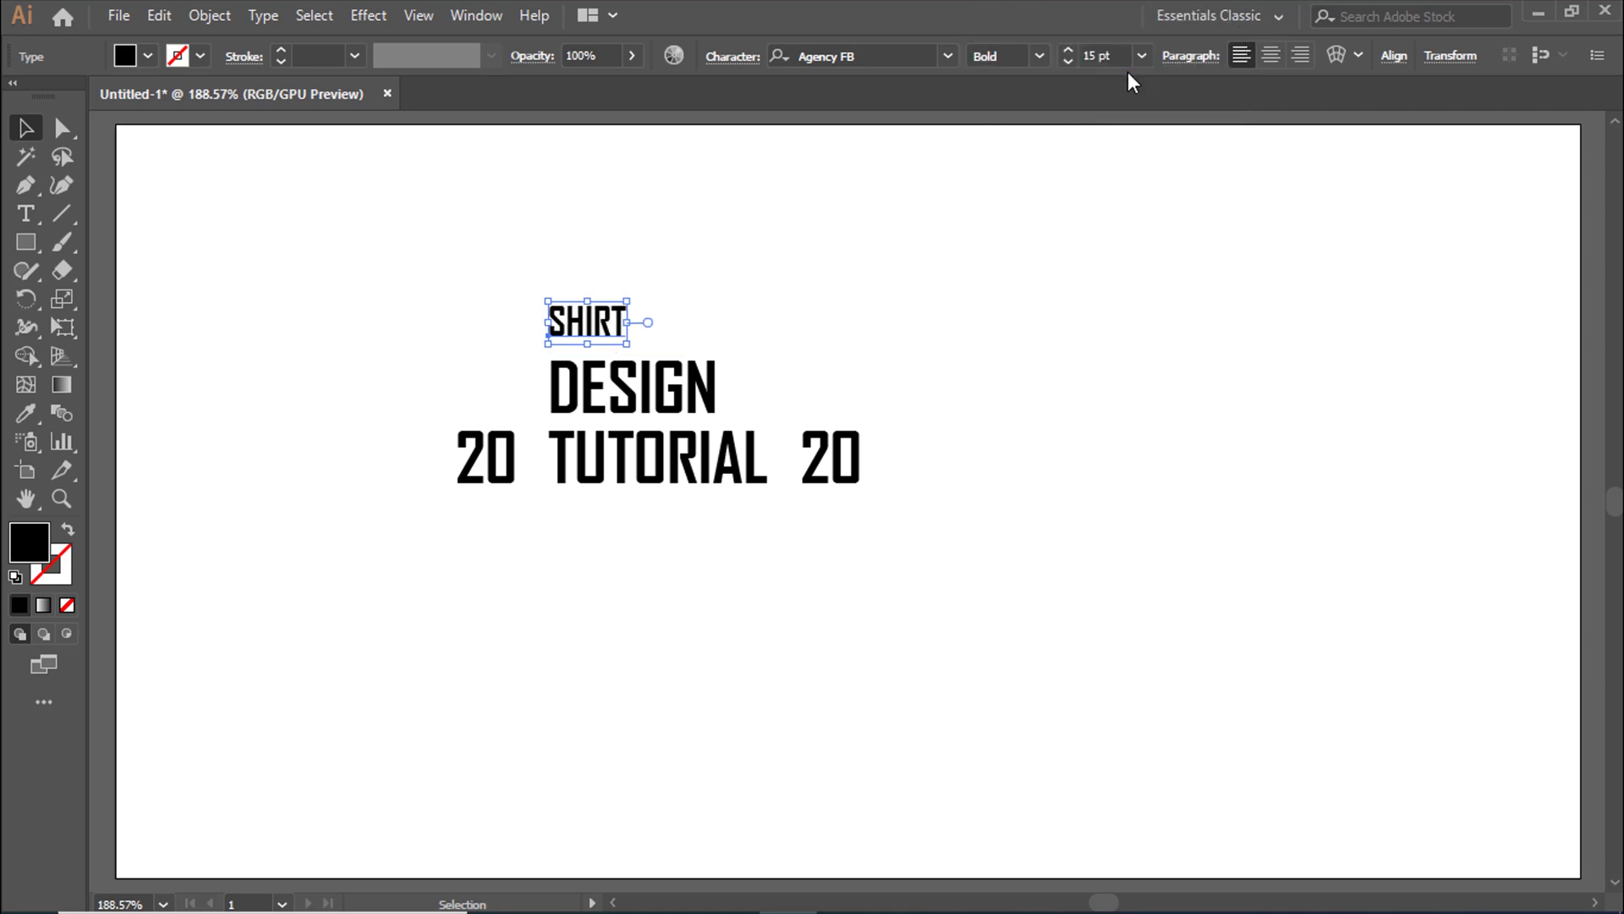
Set the font size of the TUTORIAL text to 15 pt.
{"action": "left_click", "coordinate": [699, 423]}
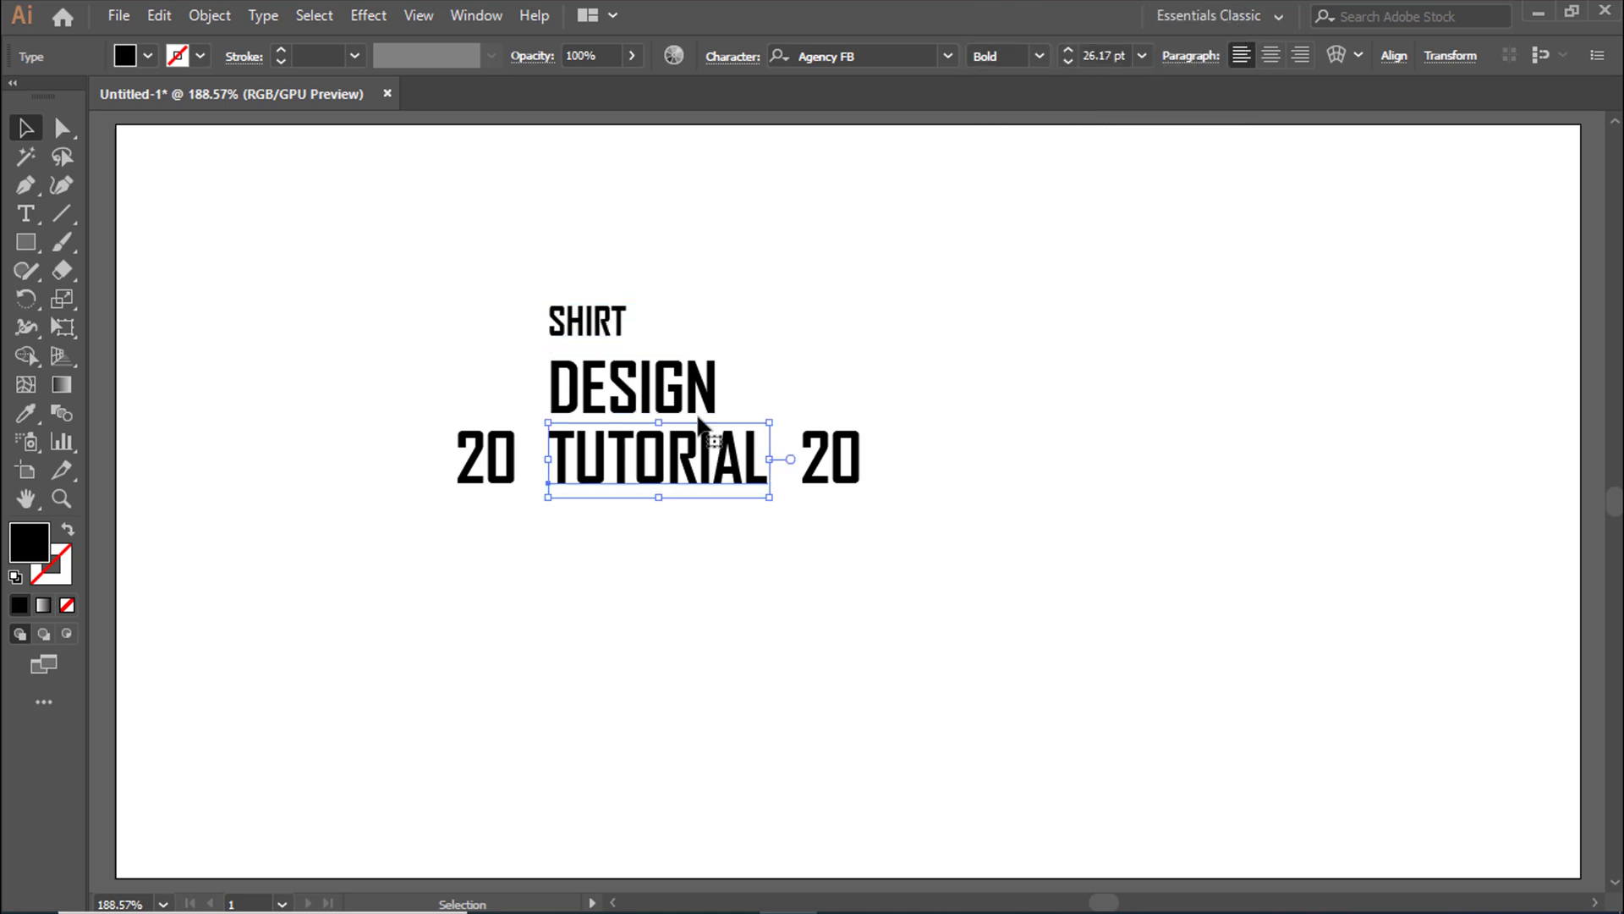
{"action": "left_click", "coordinate": [1091, 54]}
{"action": "type", "text": "15"}
{"action": "key", "text": "Return"}
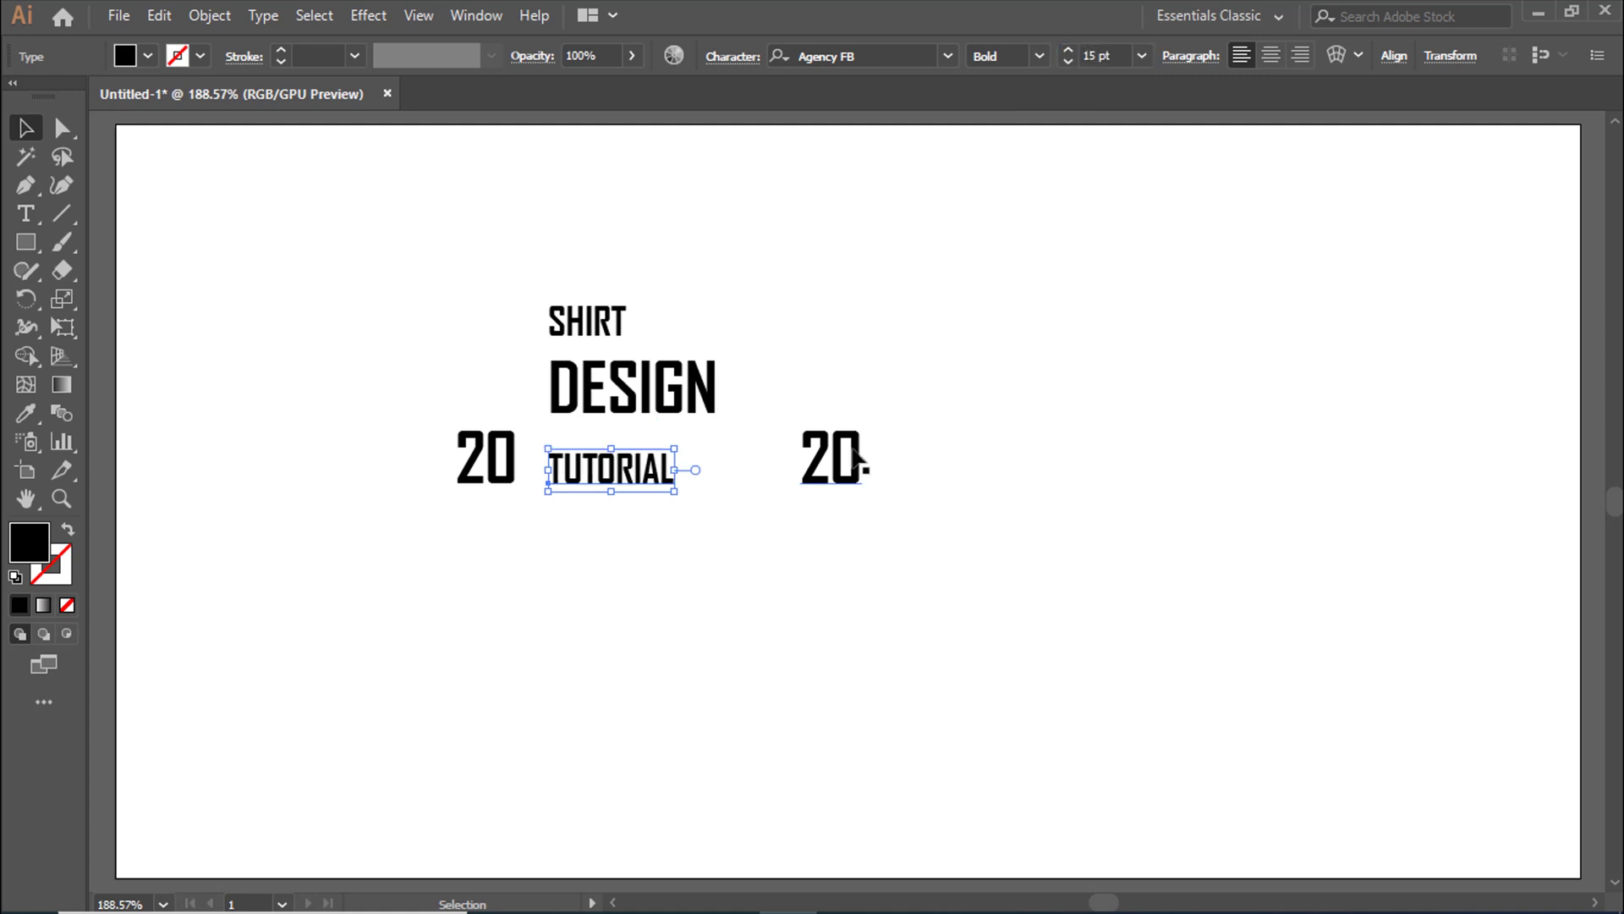
Set the font size of both 20 texts to 12 pt.
{"action": "left_click", "coordinate": [855, 457]}
{"action": "left_click", "coordinate": [494, 461], "text": "shift"}
{"action": "left_click", "coordinate": [1092, 56]}
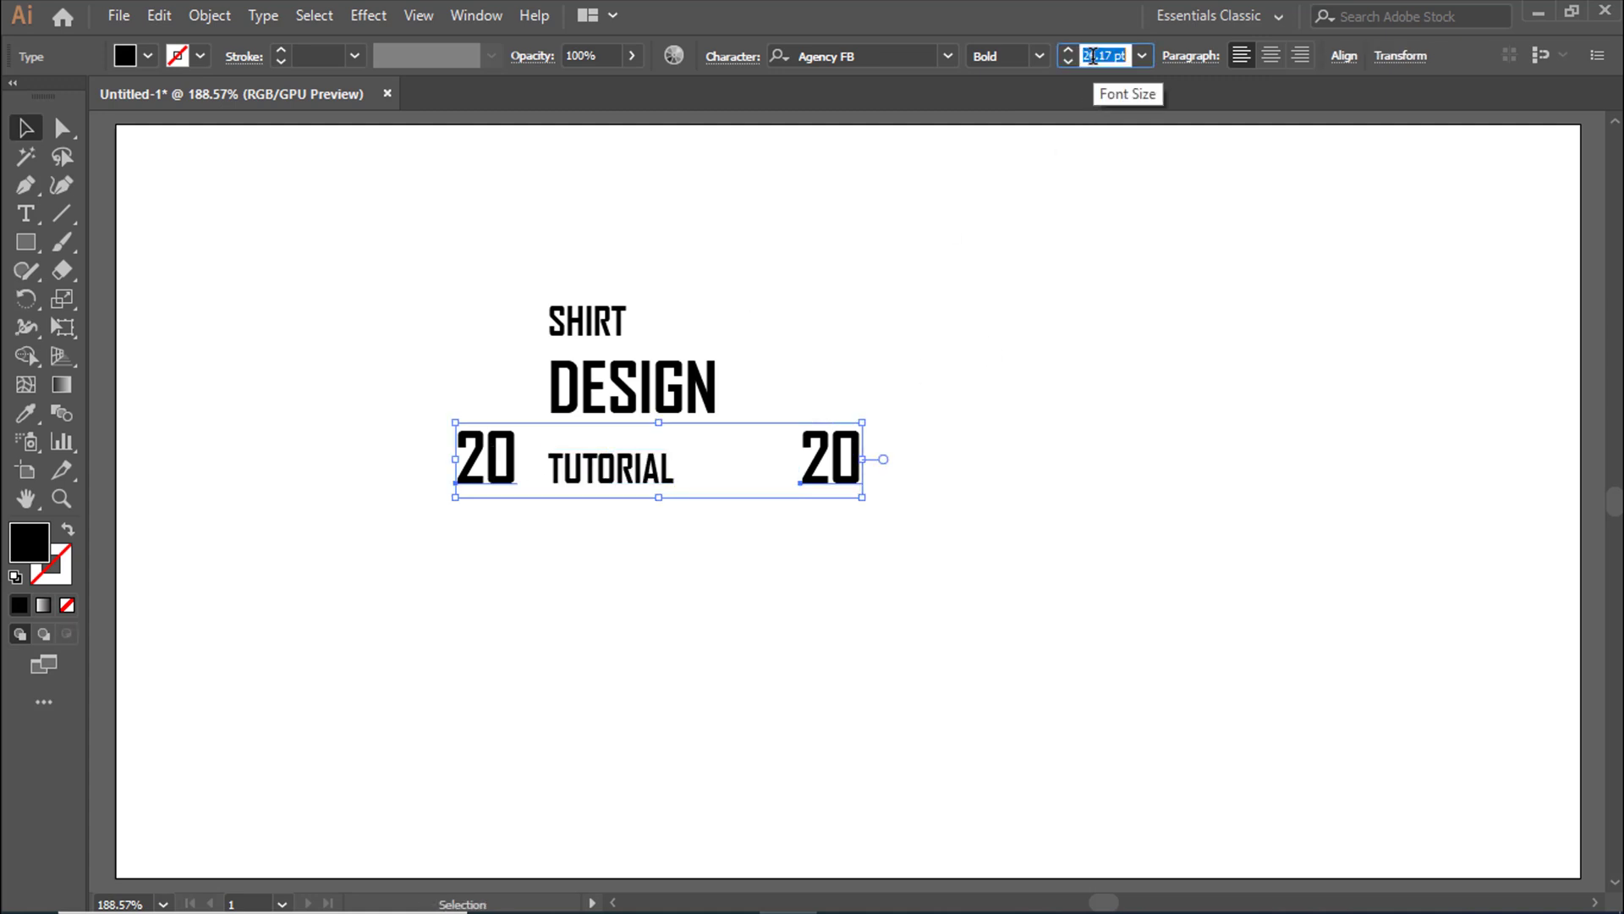
{"action": "type", "text": "15"}
{"action": "key", "text": "Return"}
{"action": "left_click", "coordinate": [1077, 384]}
Align the SHIRT, DESIGN and TUTORIAL texts on their horizontal centers.
{"action": "left_click_drag", "start_coordinate": [521, 267], "coordinate": [736, 495]}
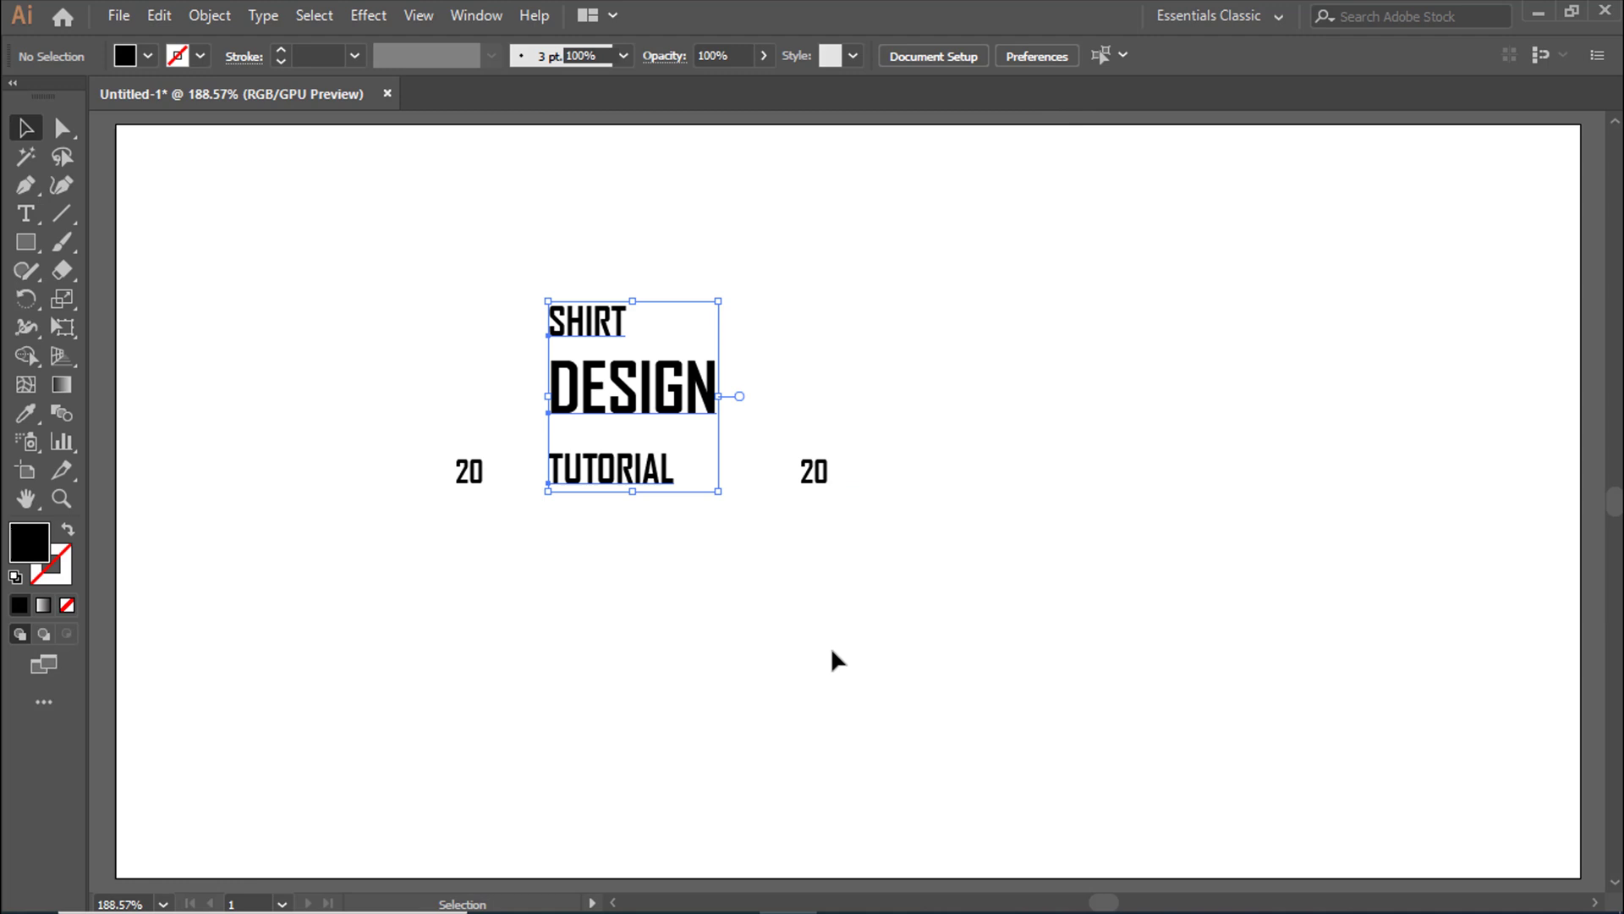
{"action": "left_click", "coordinate": [486, 17]}
{"action": "mouse_move", "coordinate": [540, 34]}
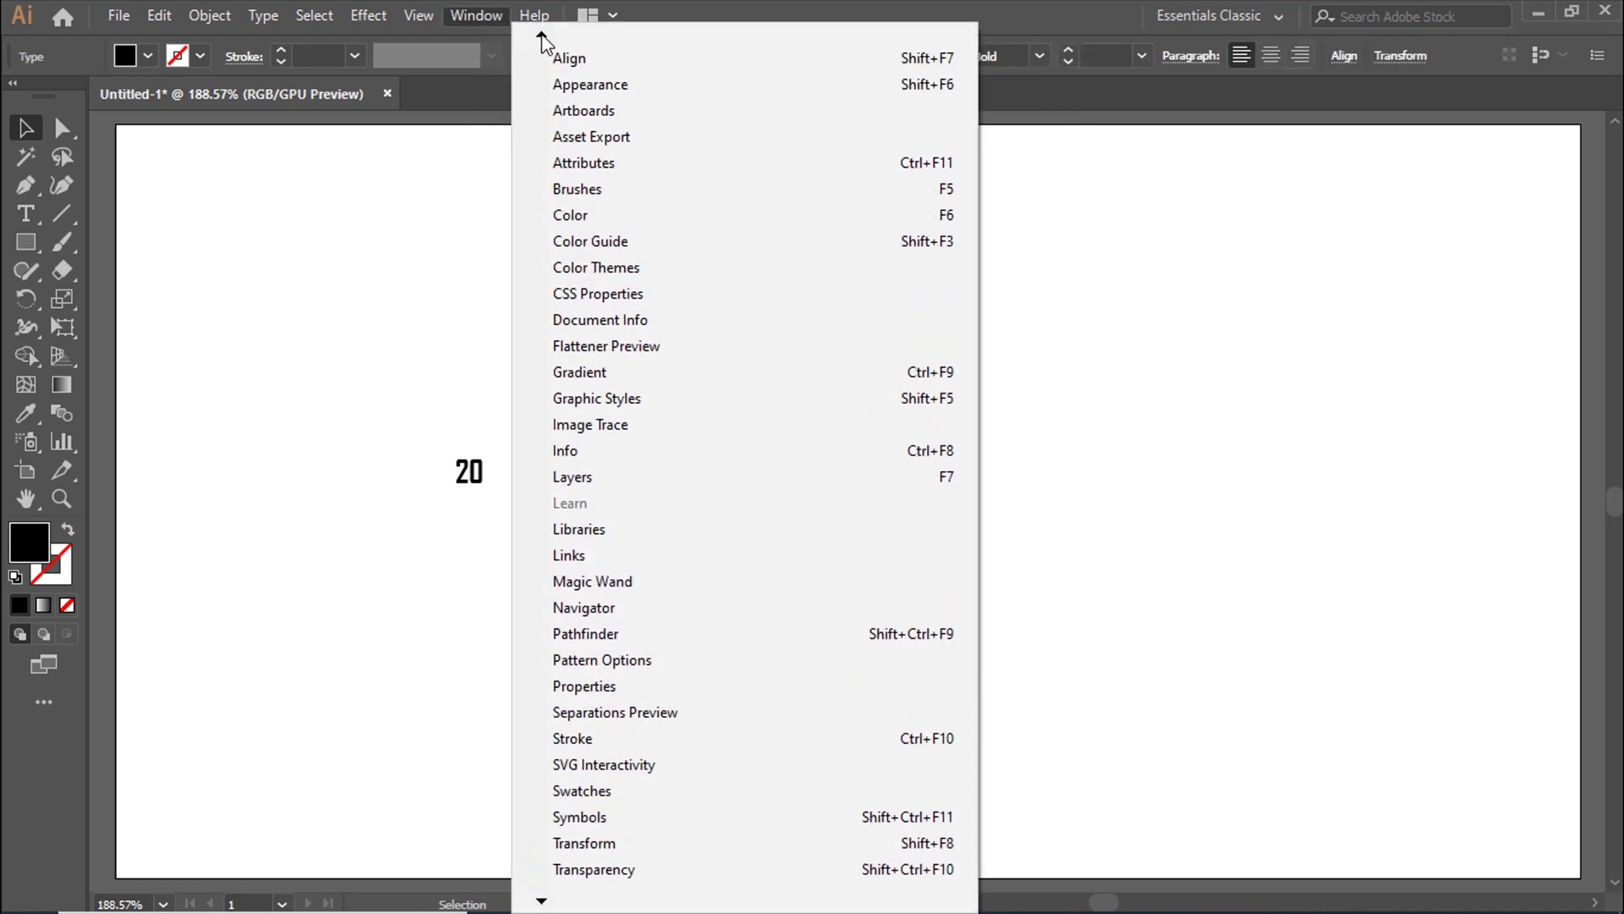
{"action": "left_click", "coordinate": [586, 99]}
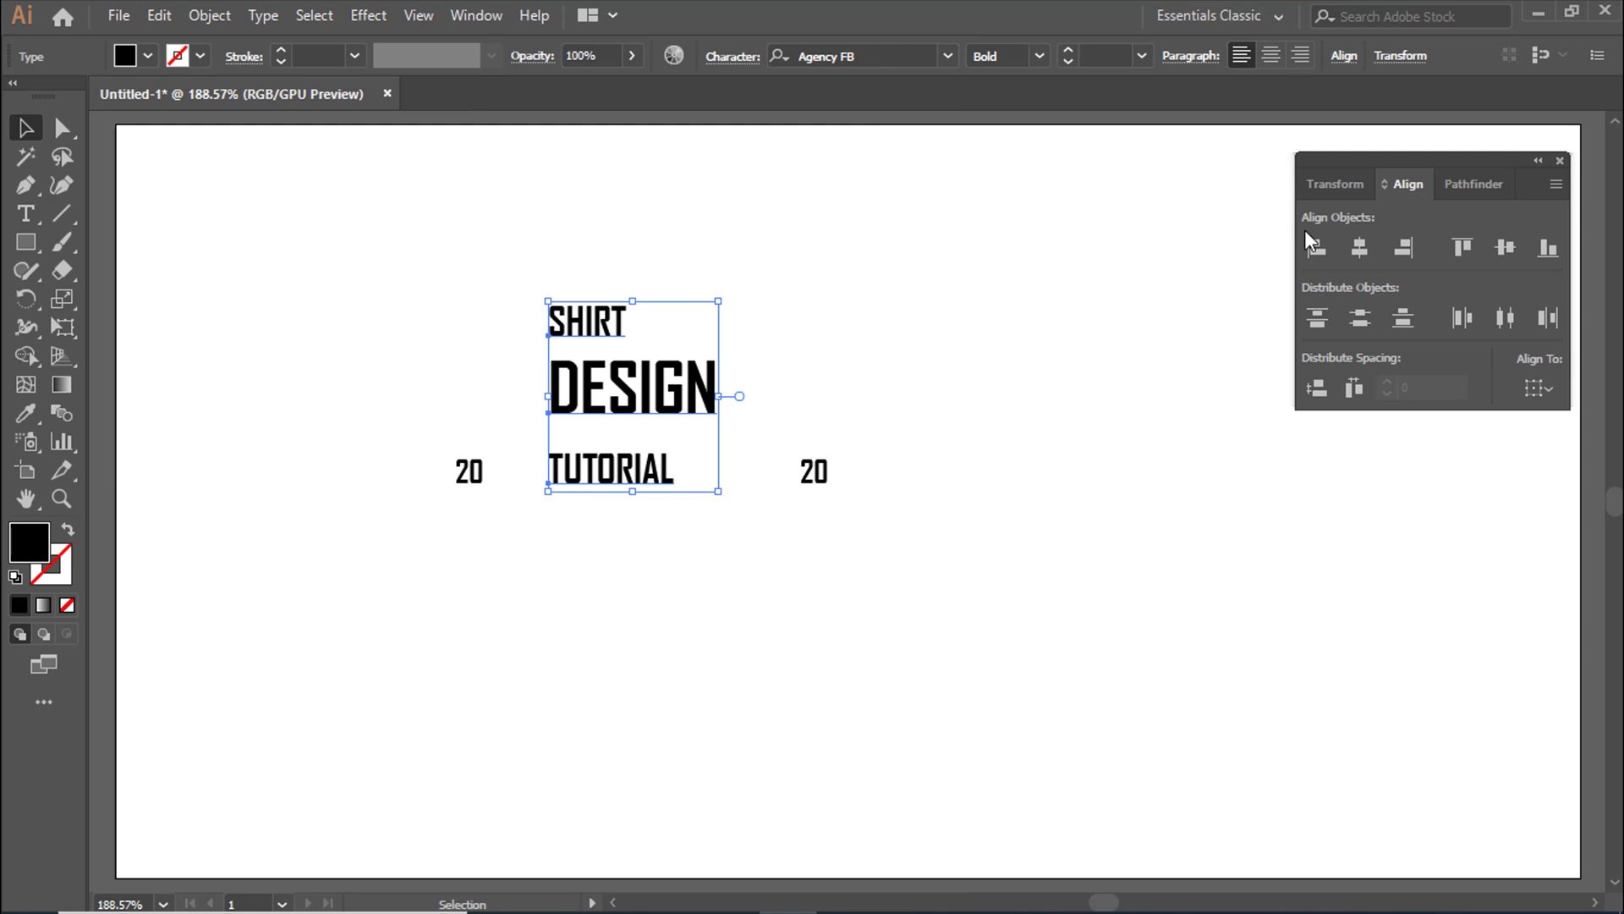
{"action": "left_click", "coordinate": [1357, 251]}
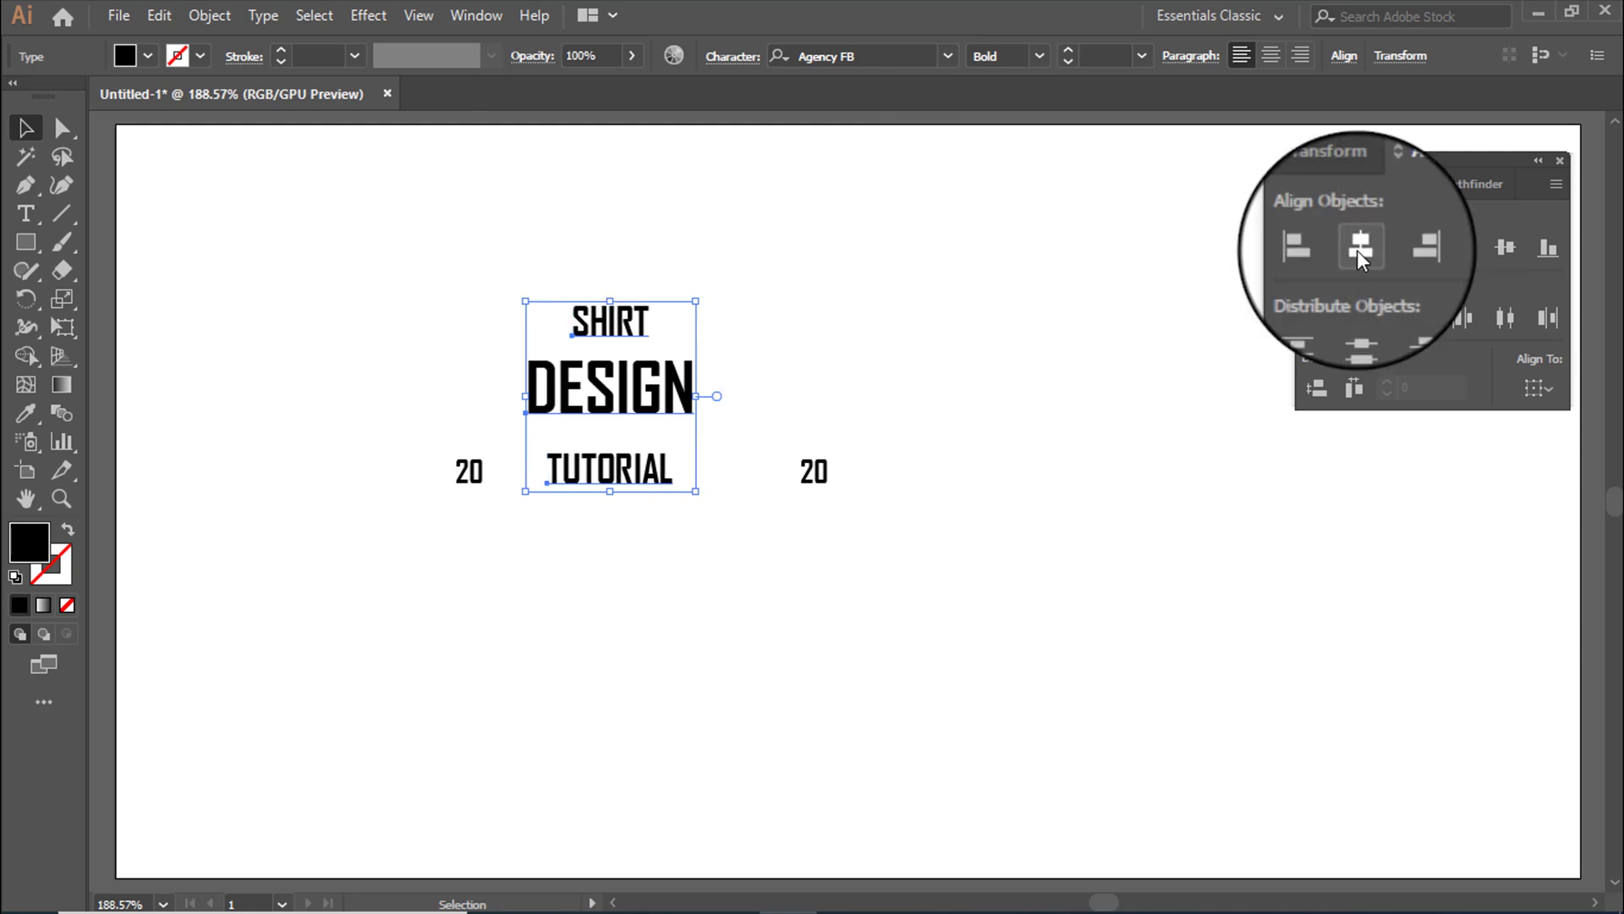
{"action": "left_click", "coordinate": [798, 425]}
Nudge TUTORIAL up and SHIRT down so both sit close to the DESIGN text.
{"action": "left_click", "coordinate": [622, 478]}
{"action": "key", "text": "Up"}
{"action": "key", "text": "Up"}
{"action": "key", "text": "Up"}
{"action": "key", "text": "Up"}
{"action": "key", "text": "Up"}
{"action": "key", "text": "Up"}
{"action": "key", "text": "Up"}
{"action": "key", "text": "Up"}
{"action": "key", "text": "Up"}
{"action": "key", "text": "Up"}
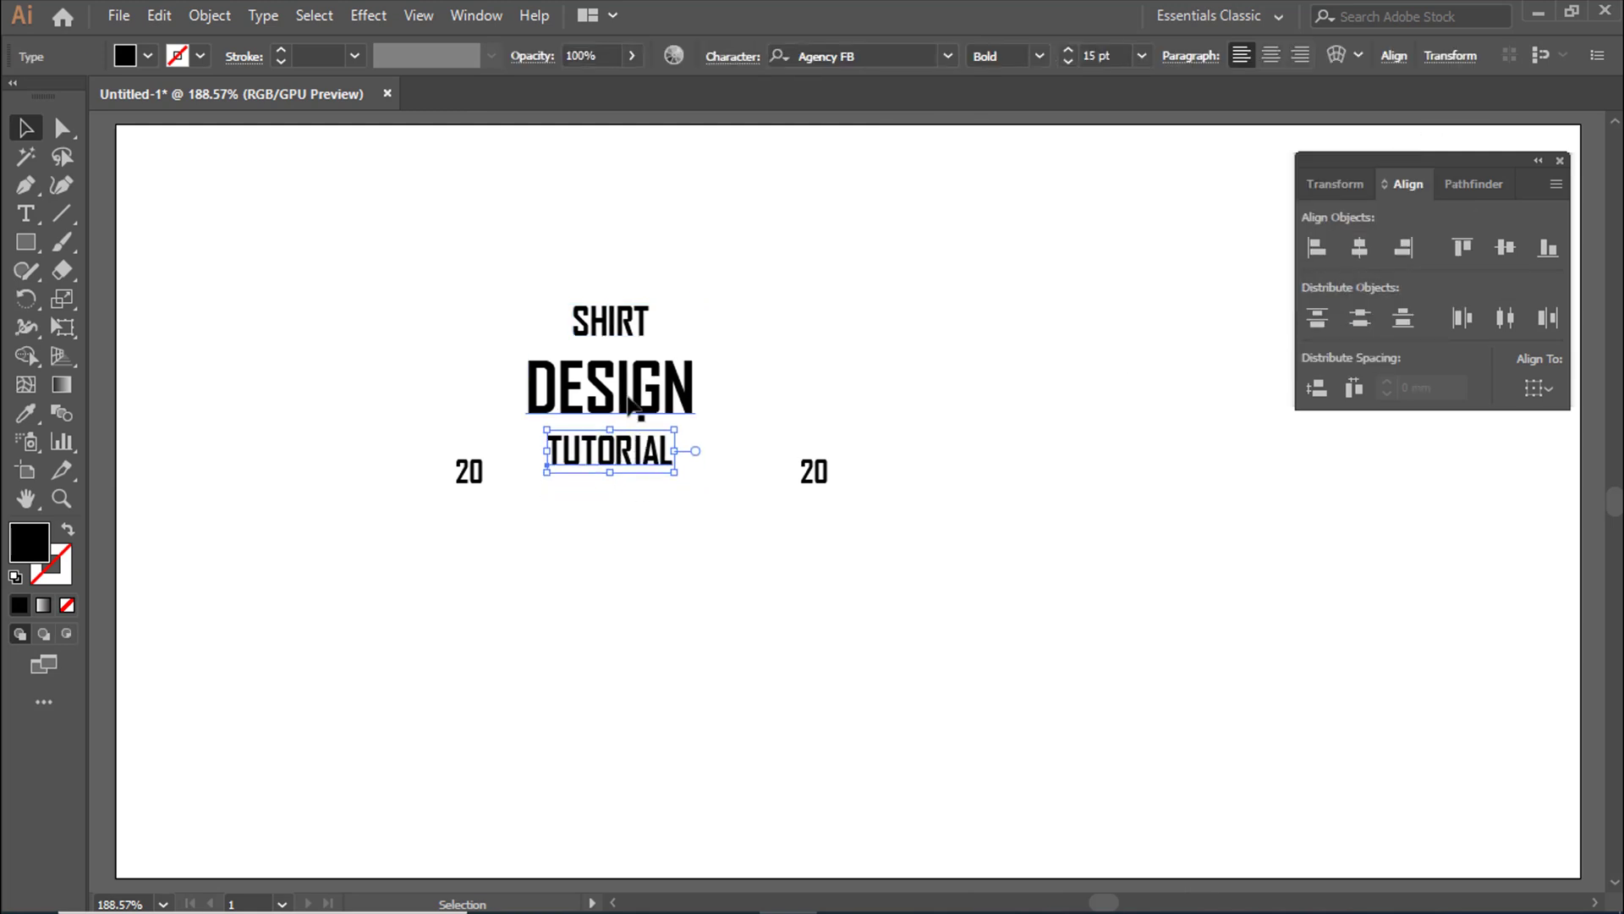
{"action": "left_click", "coordinate": [616, 328]}
{"action": "key", "text": "Down"}
{"action": "key", "text": "Down"}
{"action": "key", "text": "Down"}
{"action": "key", "text": "Down"}
{"action": "left_click", "coordinate": [548, 443]}
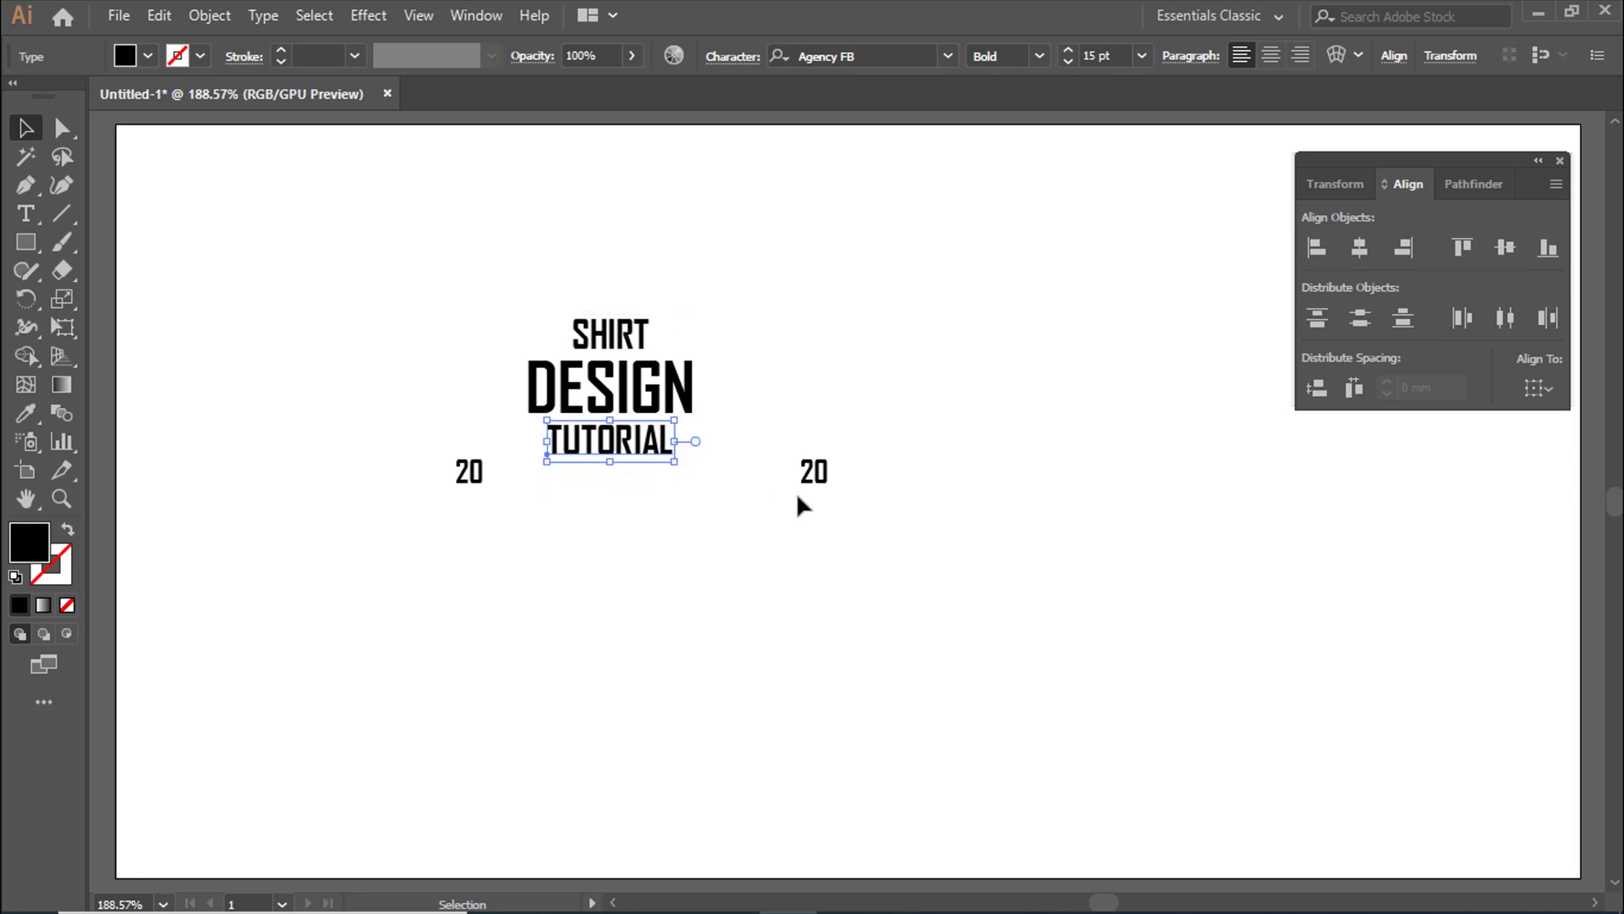
Move the two 20 texts close to either side of the word TUTORIAL.
{"action": "left_click", "coordinate": [807, 475]}
{"action": "left_click_drag", "start_coordinate": [808, 474], "coordinate": [693, 449]}
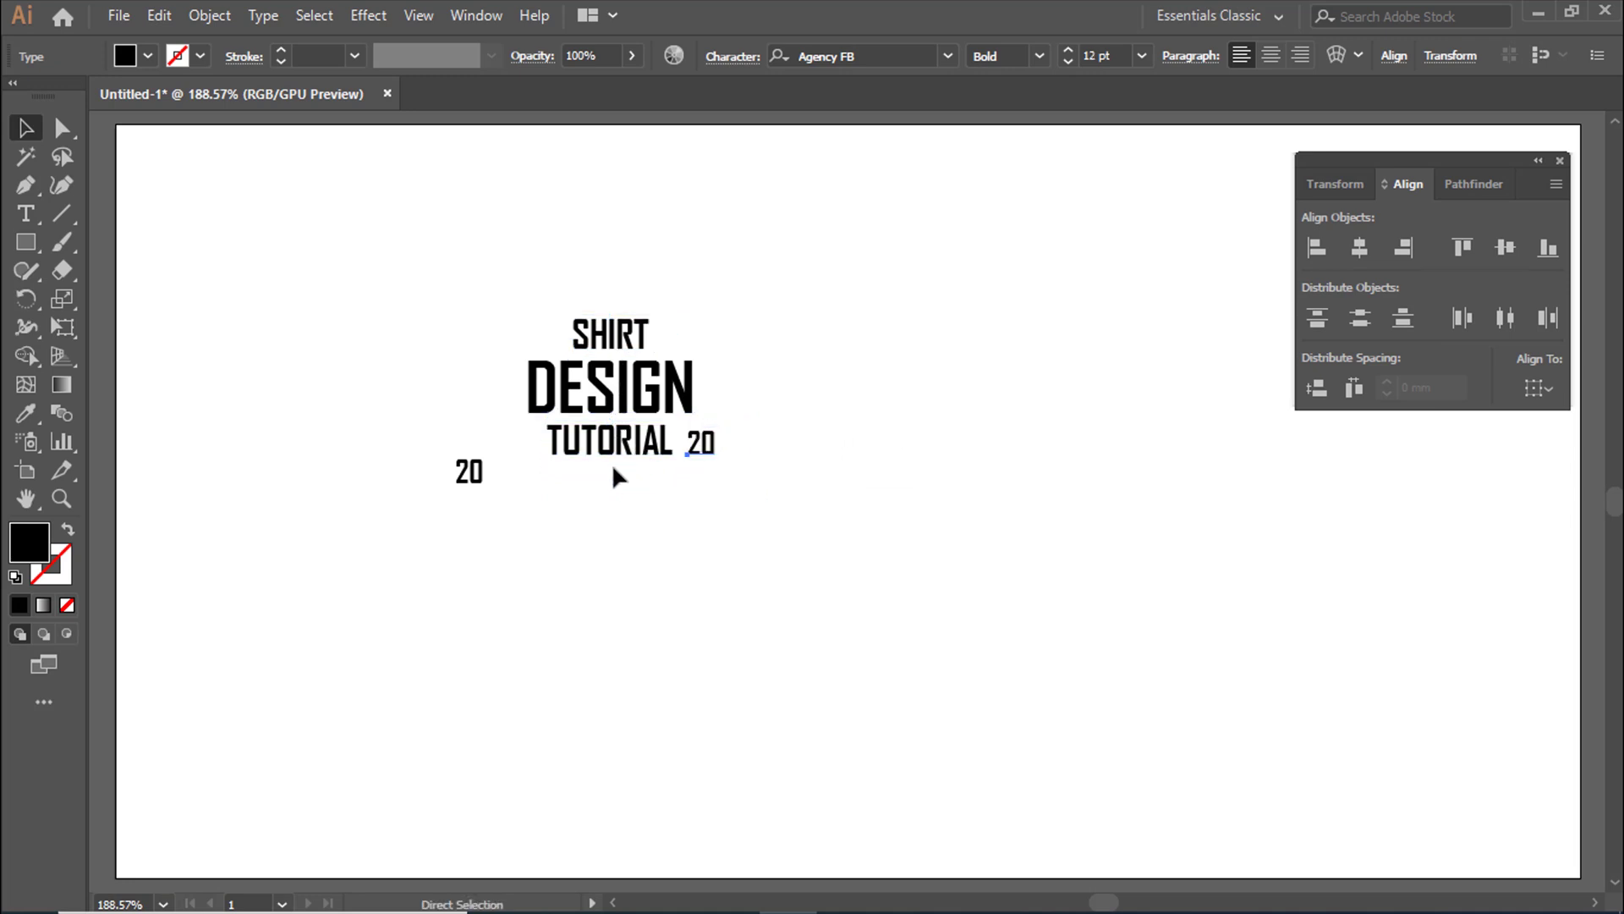
{"action": "key", "text": "ctrl+plus"}
{"action": "key", "text": "ctrl+plus"}
{"action": "key", "text": "ctrl+plus"}
{"action": "left_click", "coordinate": [386, 578]}
{"action": "left_click_drag", "start_coordinate": [386, 576], "coordinate": [491, 512]}
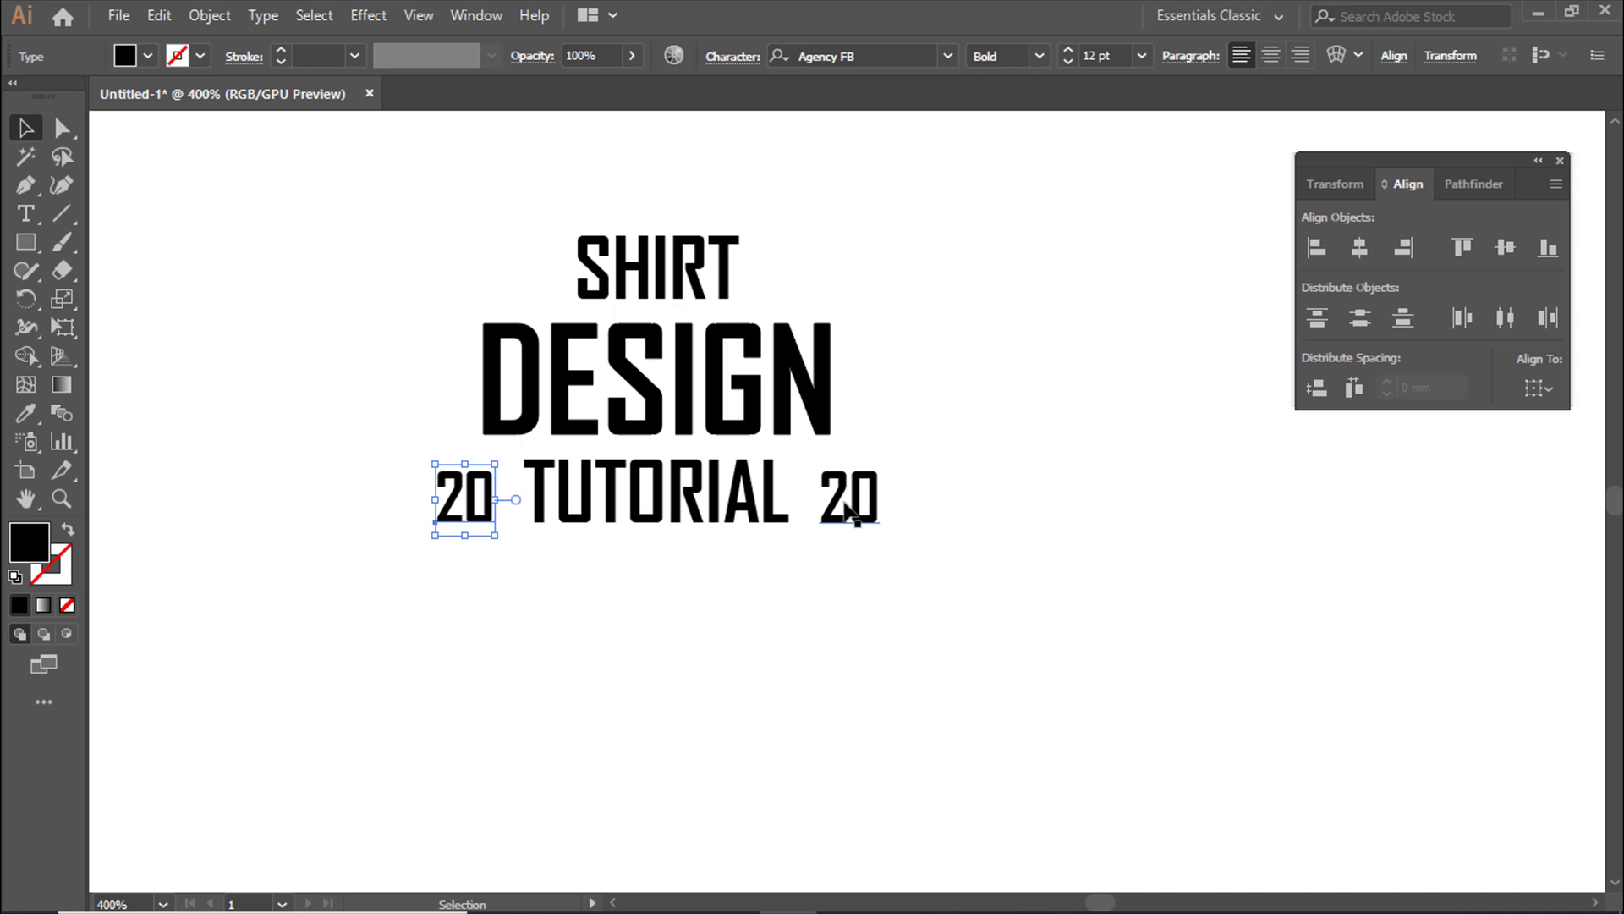
{"action": "left_click_drag", "start_coordinate": [871, 508], "coordinate": [856, 500]}
Reduce the font size of both 20 texts to 10 pt.
{"action": "left_click", "coordinate": [470, 499]}
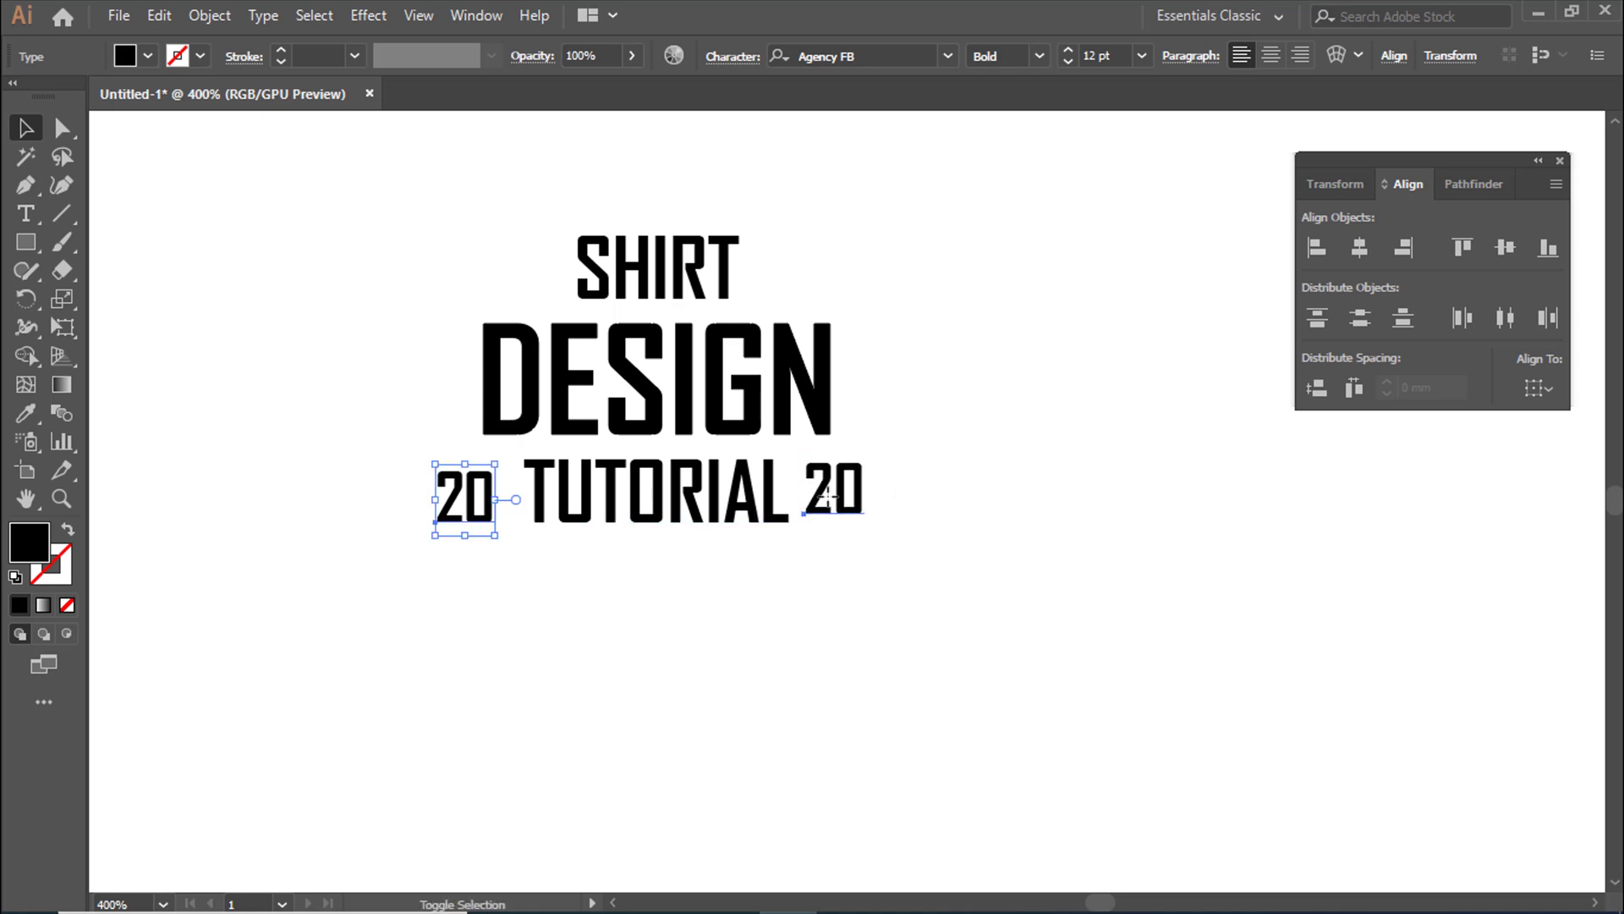
{"action": "left_click", "coordinate": [655, 491], "text": "shift"}
{"action": "left_click", "coordinate": [834, 491], "text": "shift"}
{"action": "left_click", "coordinate": [1113, 53]}
{"action": "type", "text": "10"}
{"action": "key", "text": "Return"}
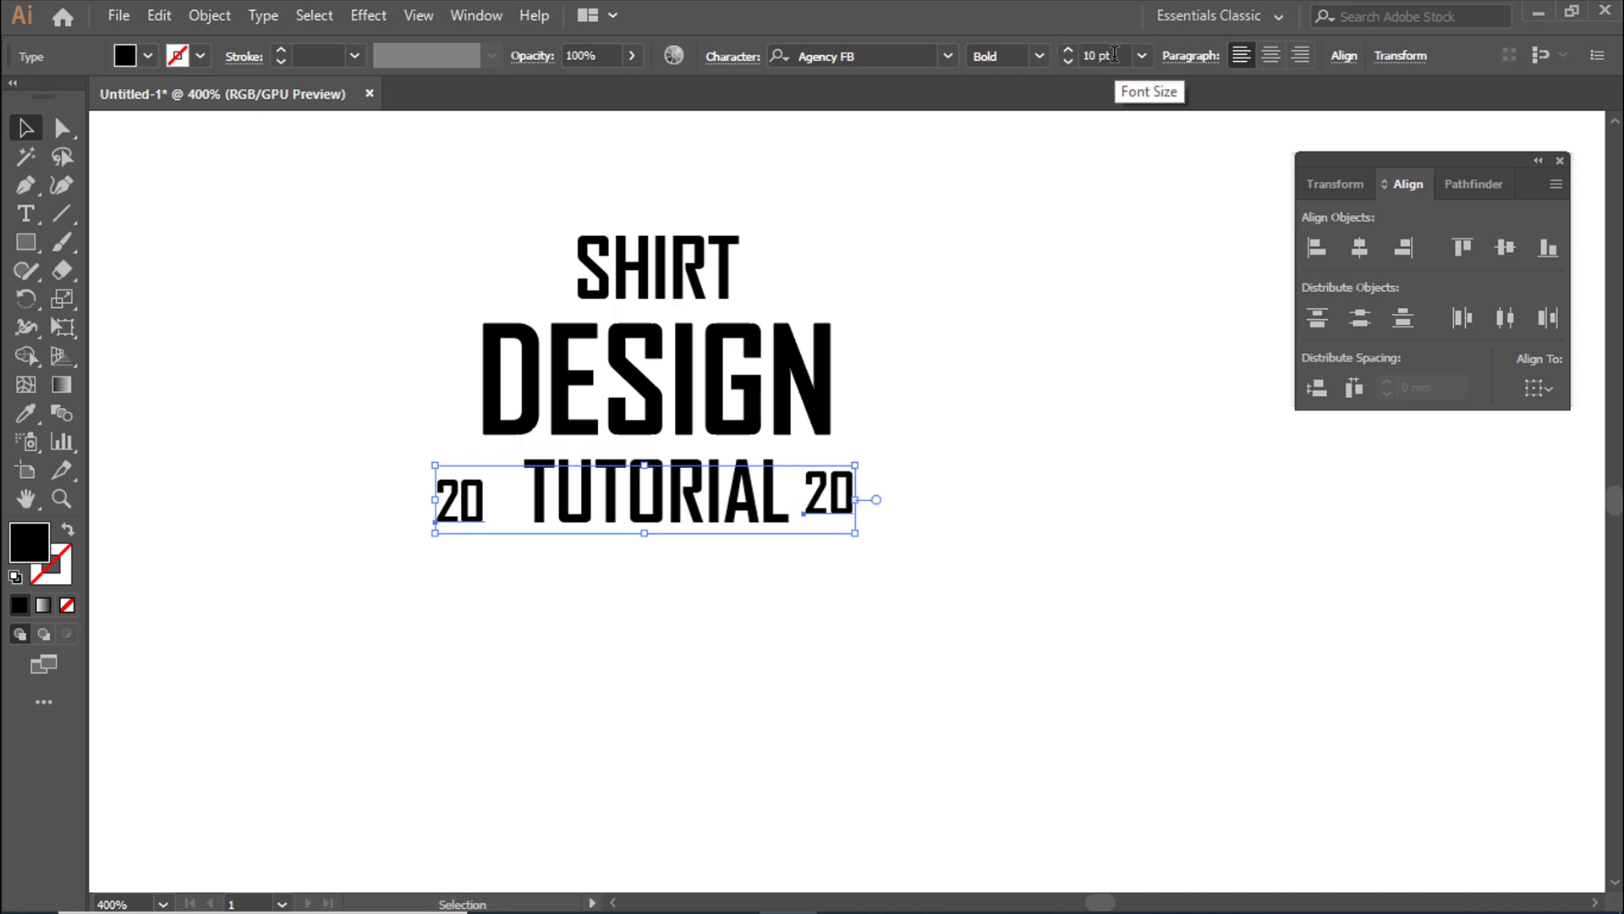
{"action": "left_click", "coordinate": [595, 578]}
Move the left 20 closer to TUTORIAL and align both 20 texts on their vertical centers.
{"action": "left_click_drag", "start_coordinate": [468, 513], "coordinate": [485, 500]}
{"action": "left_click", "coordinate": [656, 490], "text": "shift"}
{"action": "left_click", "coordinate": [834, 491], "text": "shift"}
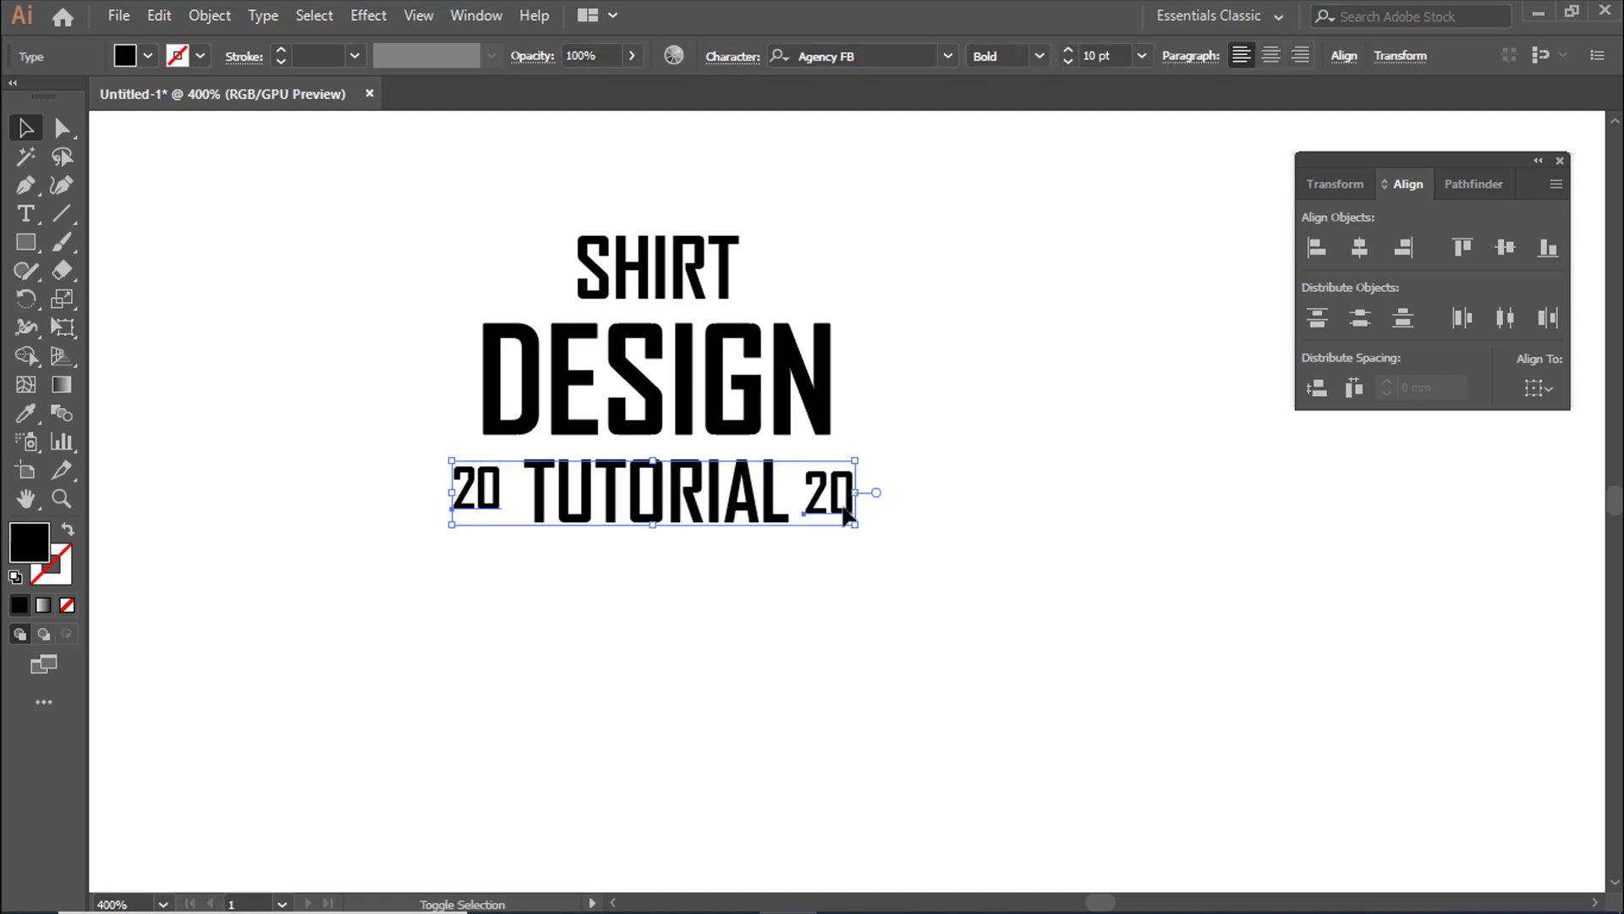
{"action": "left_click", "coordinate": [1505, 247]}
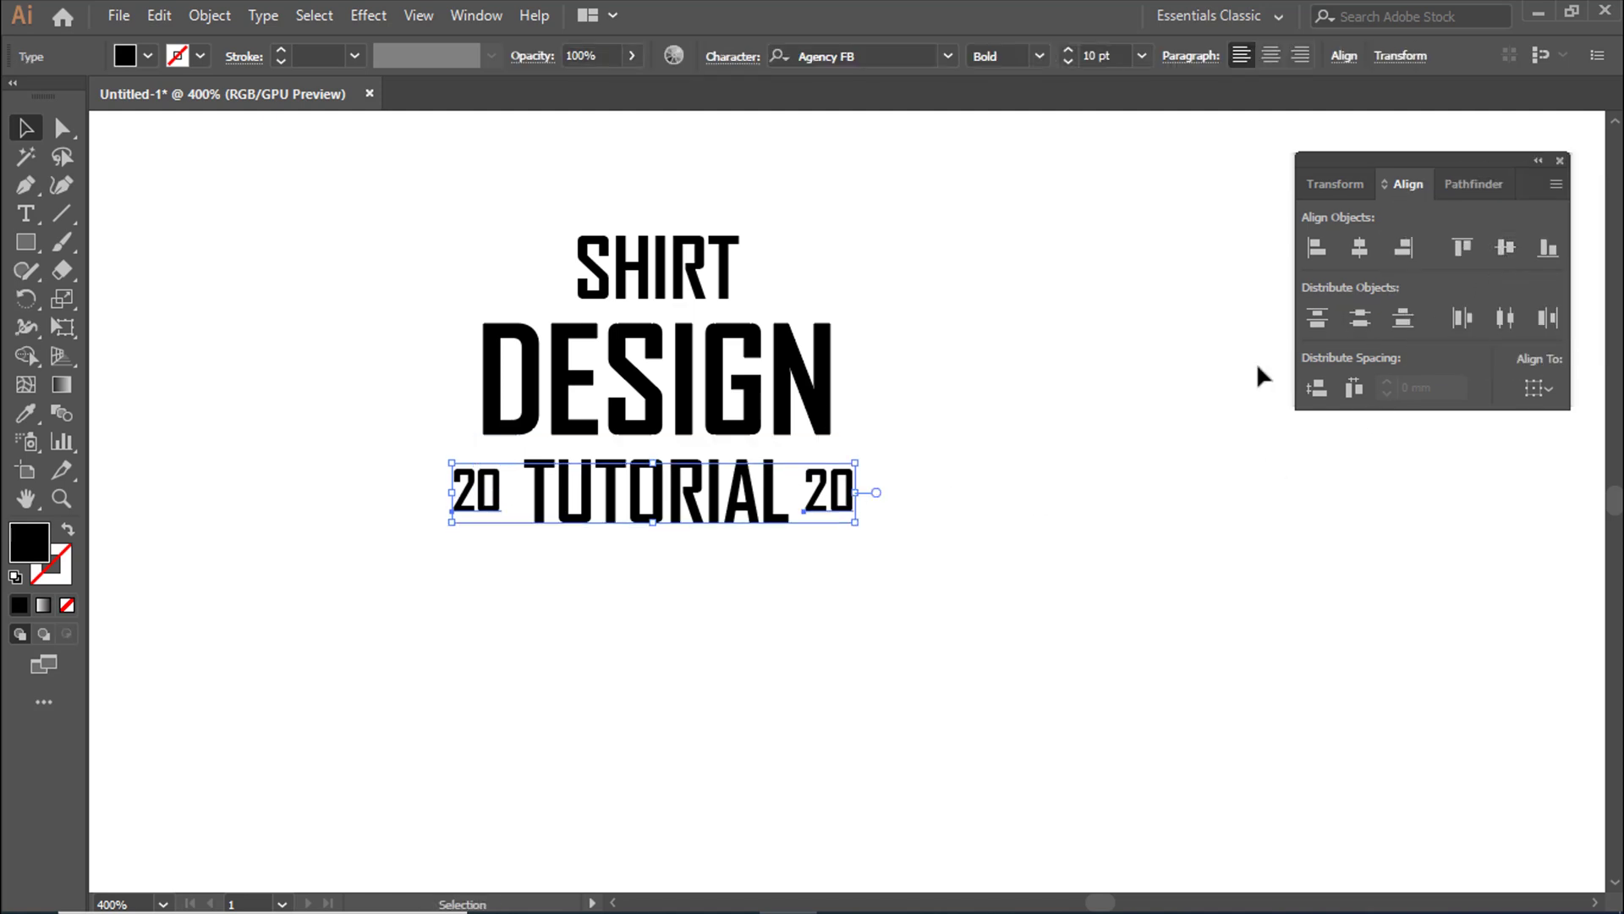
{"action": "left_click", "coordinate": [468, 372]}
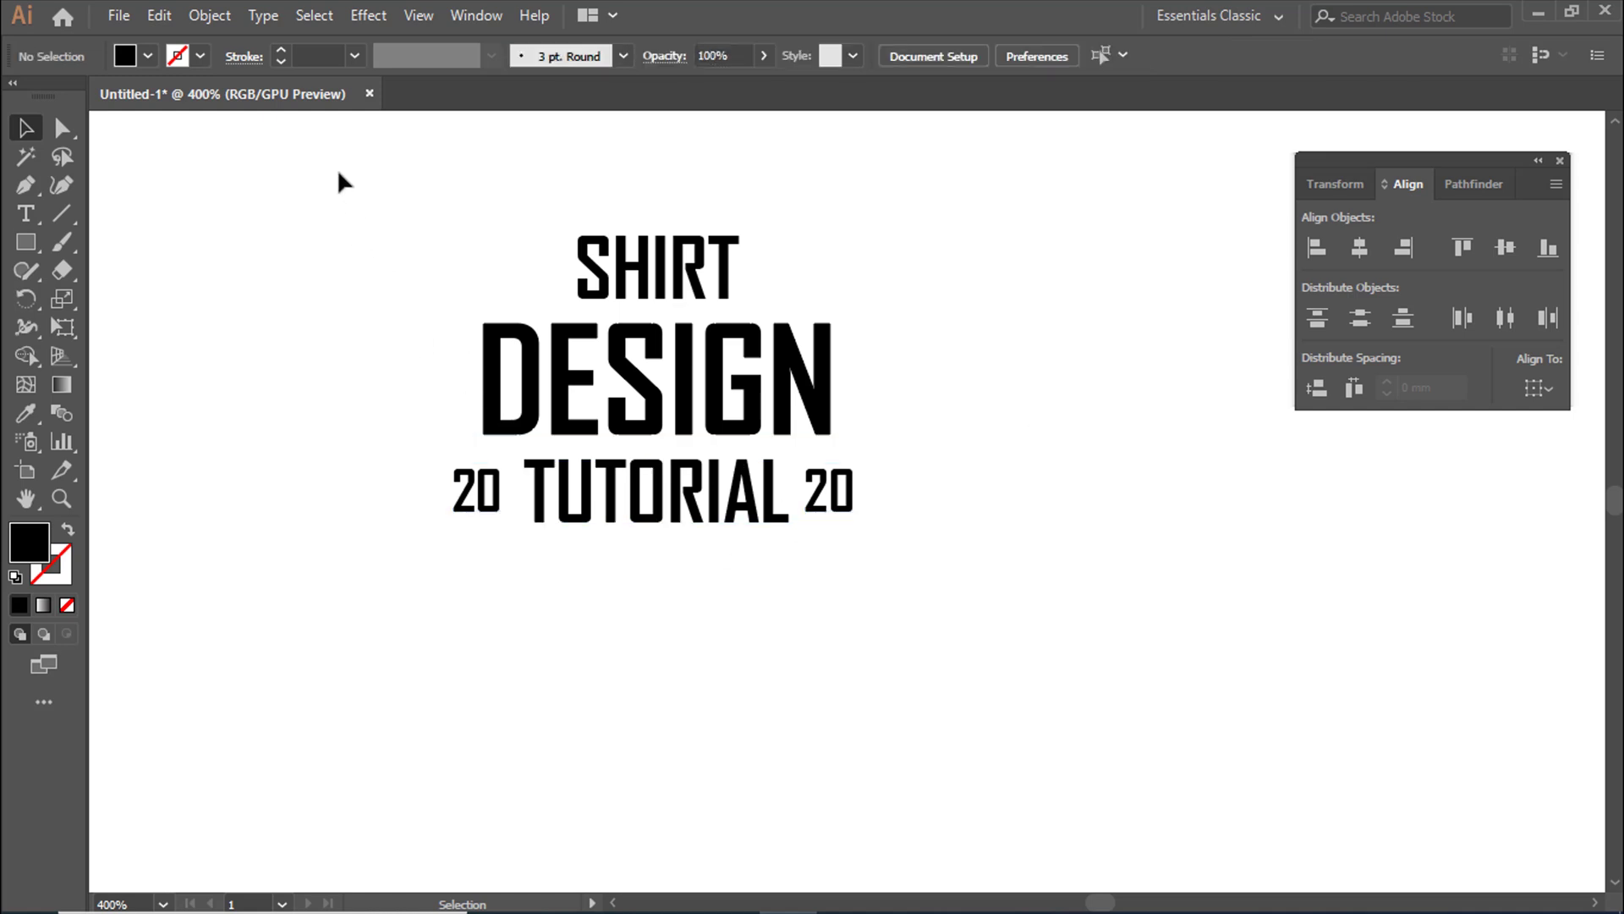
Align all the lettering, including the 20 texts beside TUTORIAL, on its horizontal center.
{"action": "left_click_drag", "start_coordinate": [339, 182], "coordinate": [880, 568]}
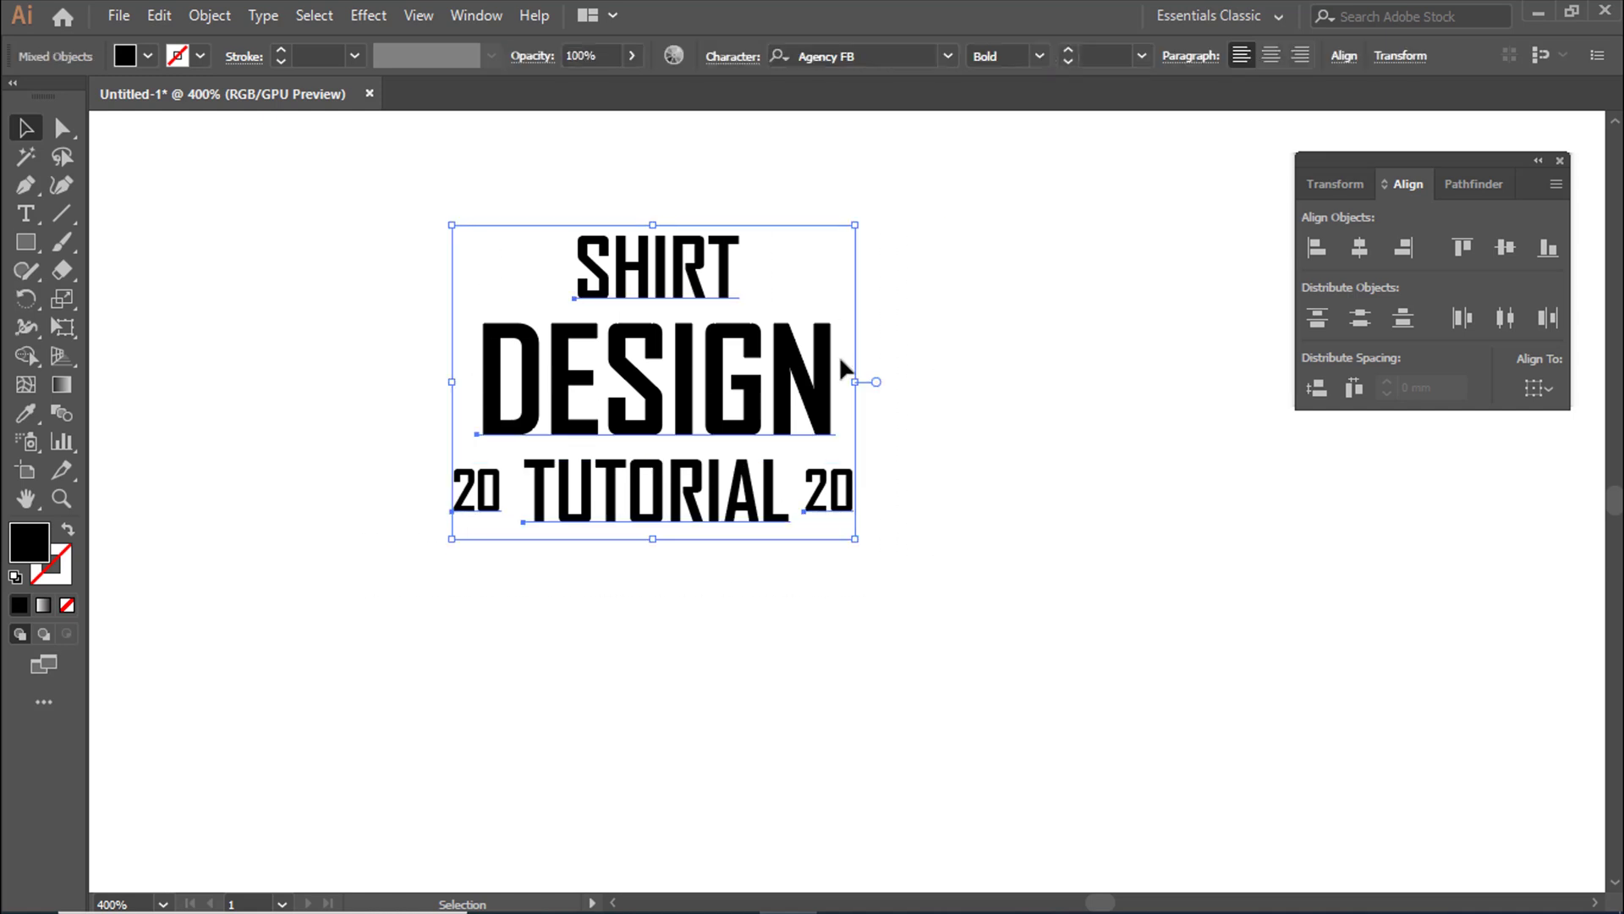
{"action": "left_click", "coordinate": [1359, 249]}
{"action": "left_click", "coordinate": [915, 379]}
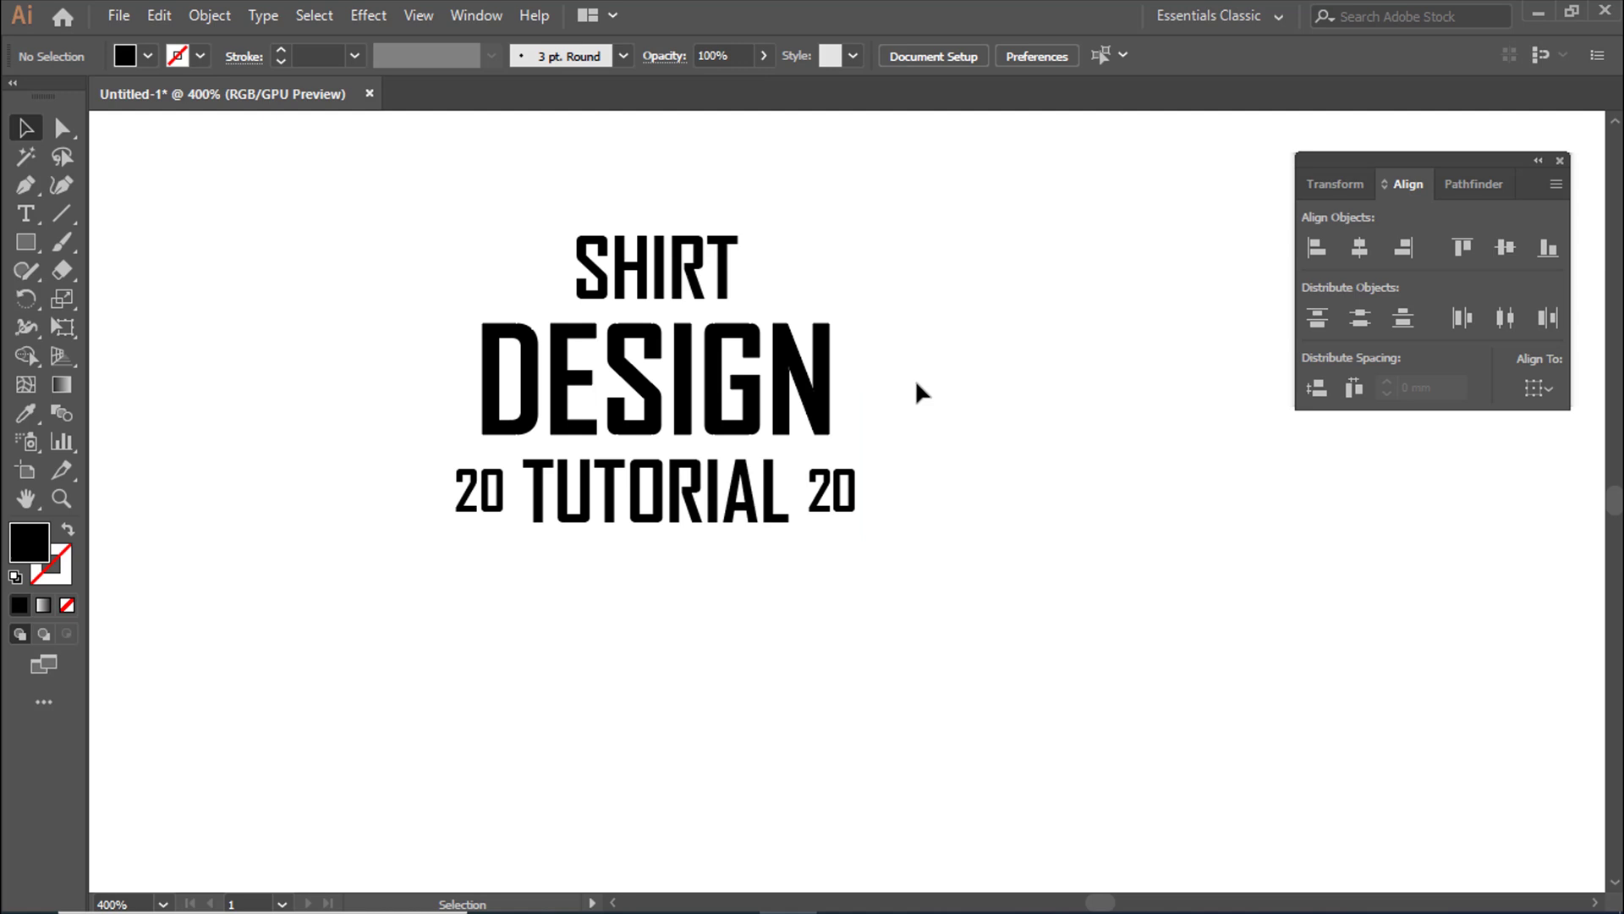
Draw a large circle over the lettering with the Ellipse tool.
{"action": "left_click_drag", "start_coordinate": [24, 242], "coordinate": [133, 298]}
{"action": "left_click_drag", "start_coordinate": [367, 196], "coordinate": [838, 562]}
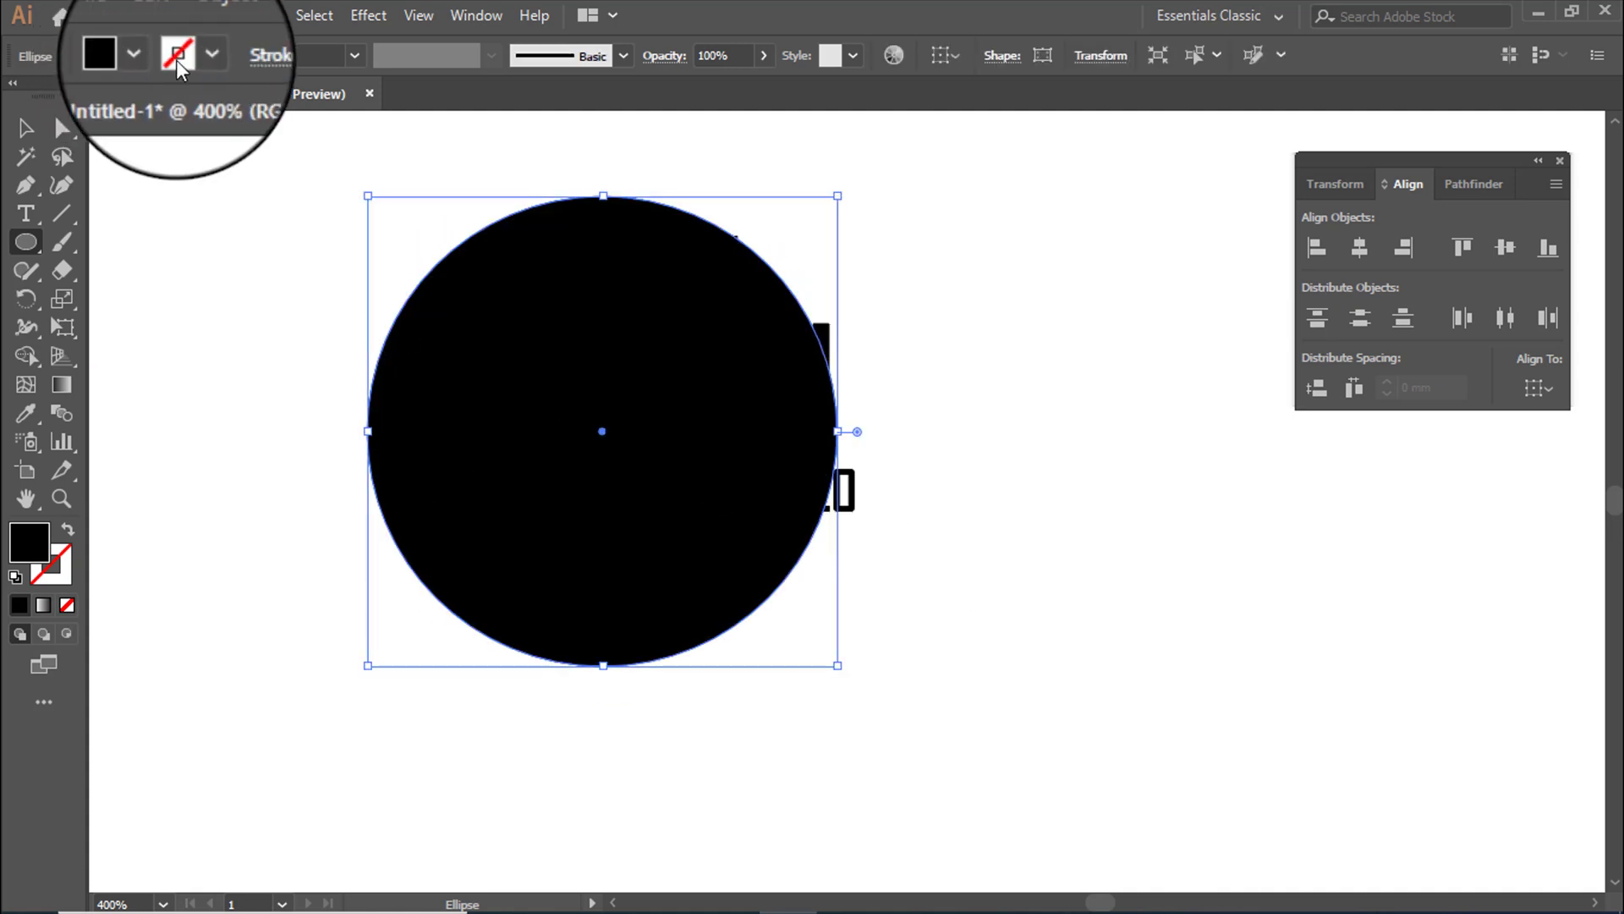
Remove the circle's fill and give it a black stroke.
{"action": "left_click", "coordinate": [127, 59]}
{"action": "left_click", "coordinate": [19, 97]}
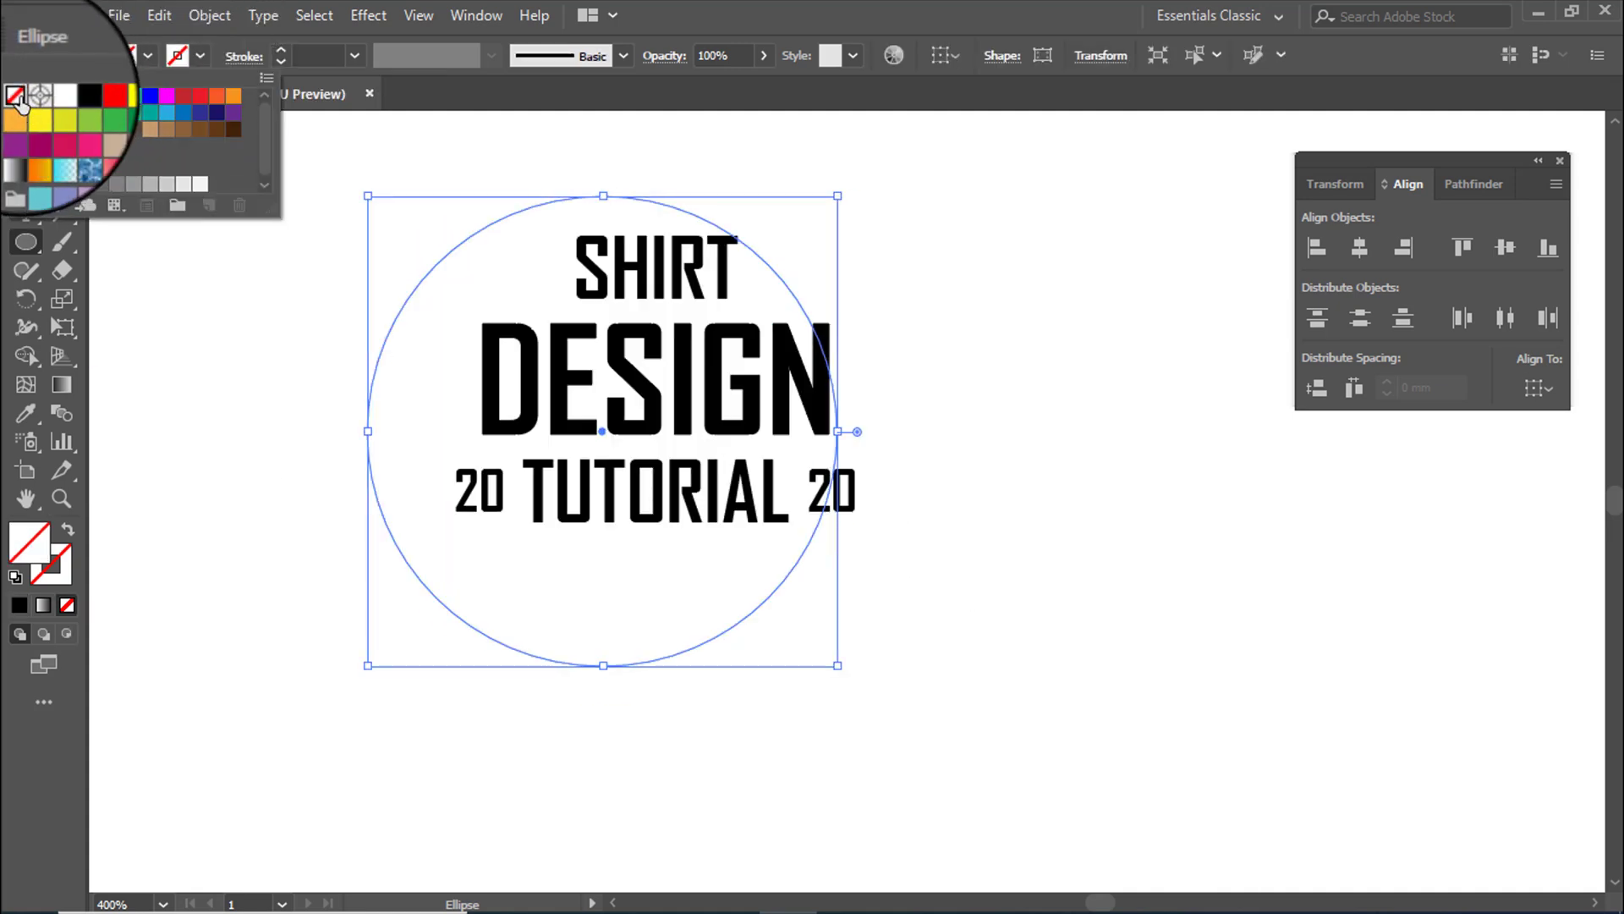
{"action": "left_click", "coordinate": [200, 59]}
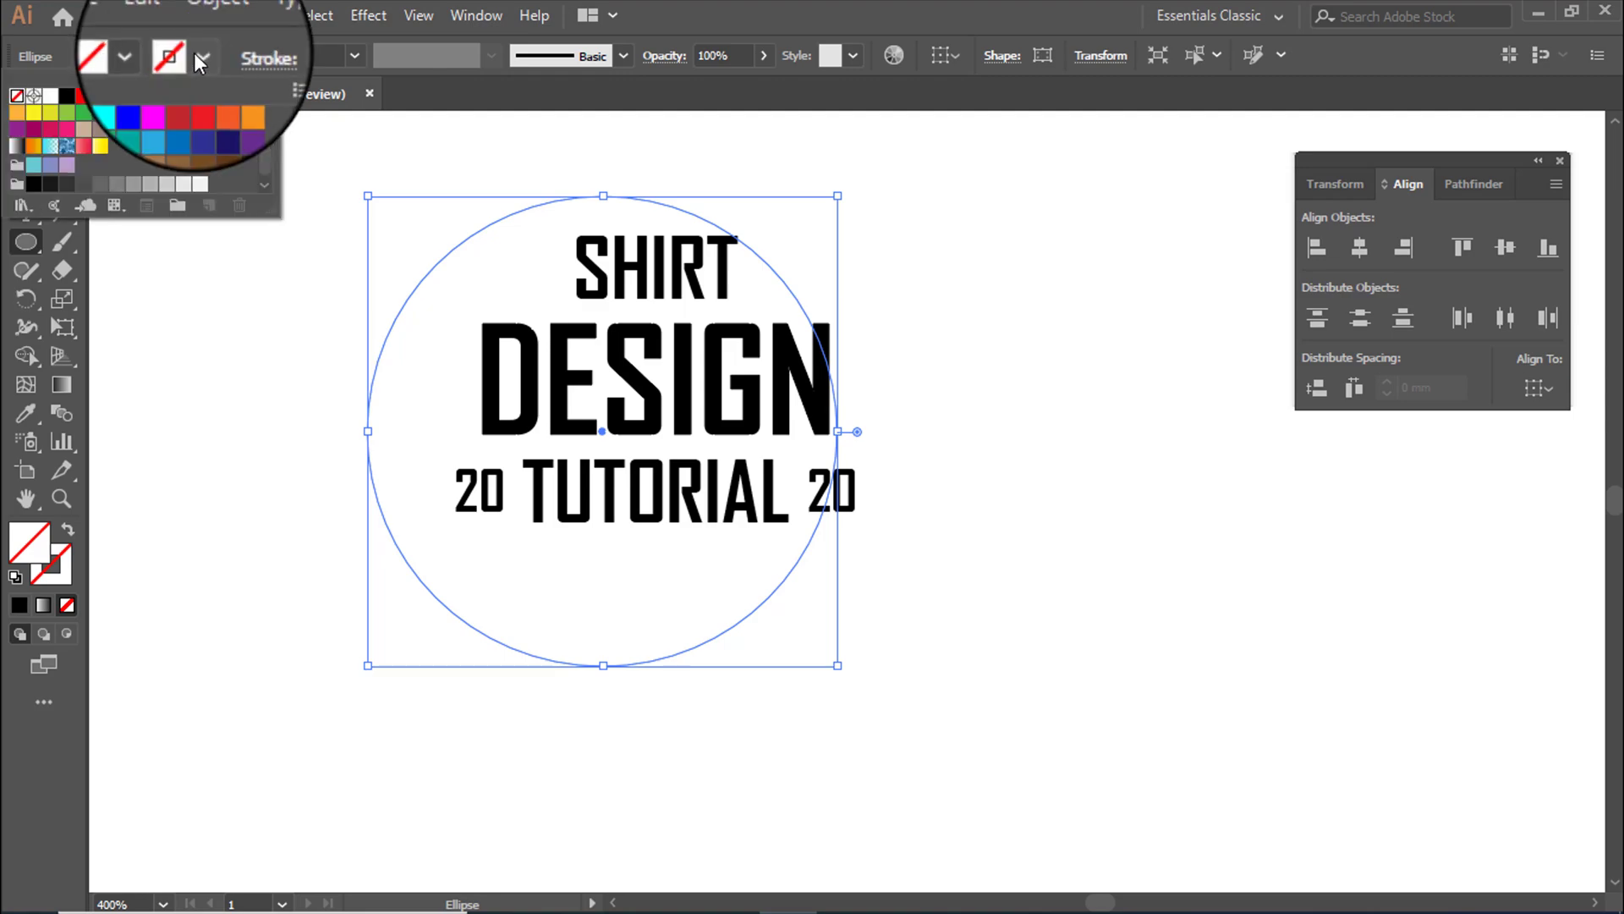
{"action": "left_click", "coordinate": [66, 95]}
{"action": "left_click", "coordinate": [25, 127]}
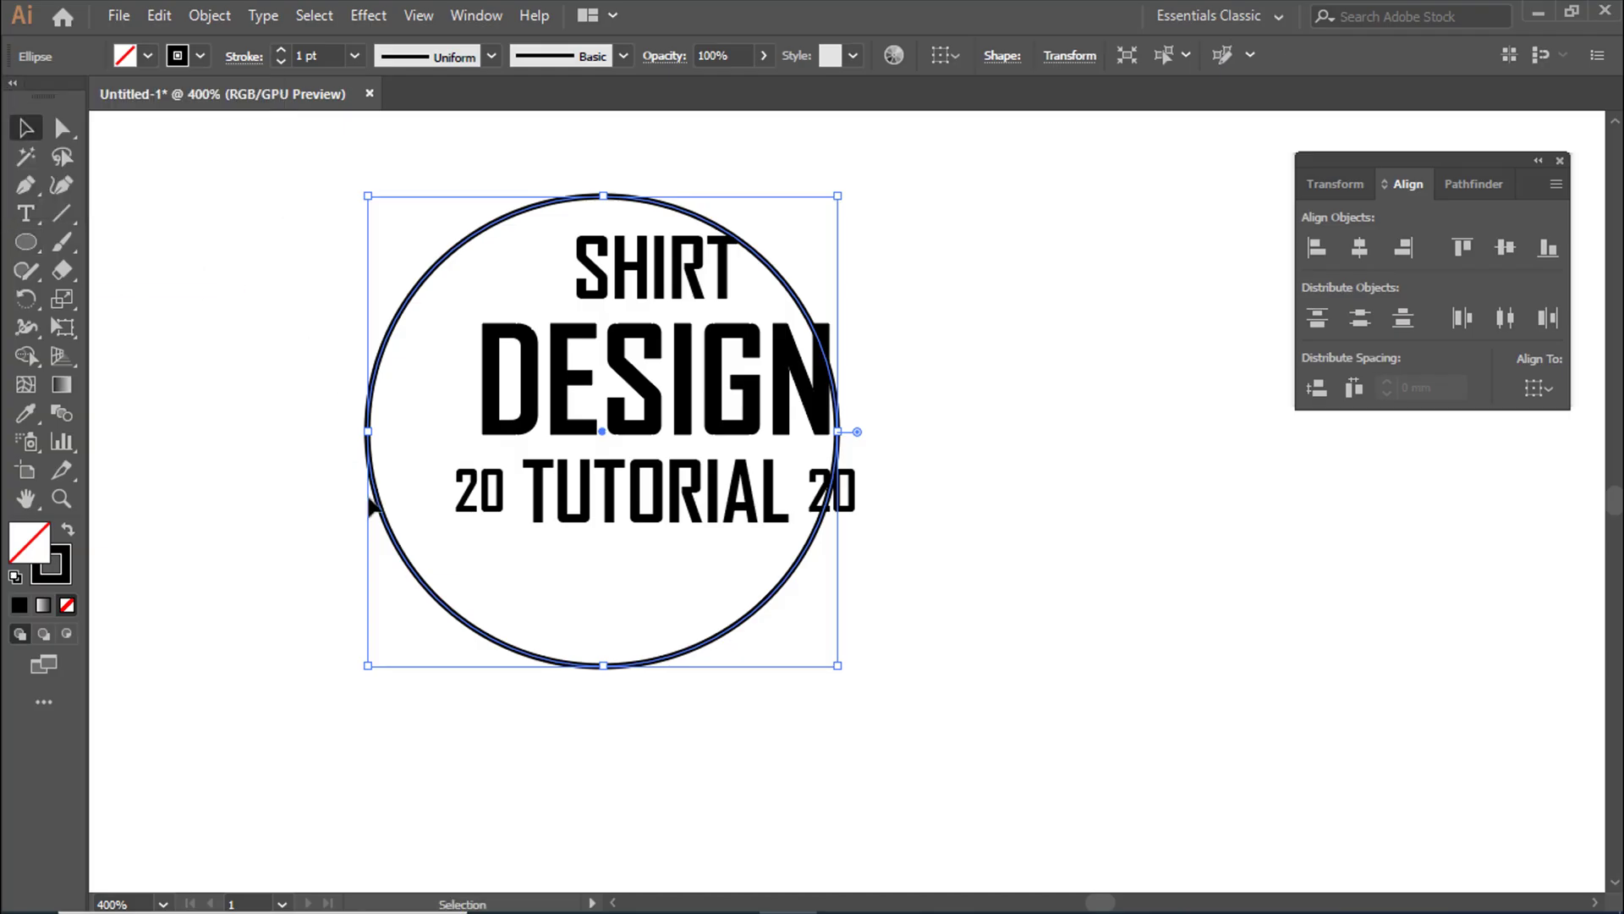
Move the circle around the lettering and align the circle and all the texts on their horizontal centers.
{"action": "left_click_drag", "start_coordinate": [369, 499], "coordinate": [418, 511]}
{"action": "left_click", "coordinate": [327, 257]}
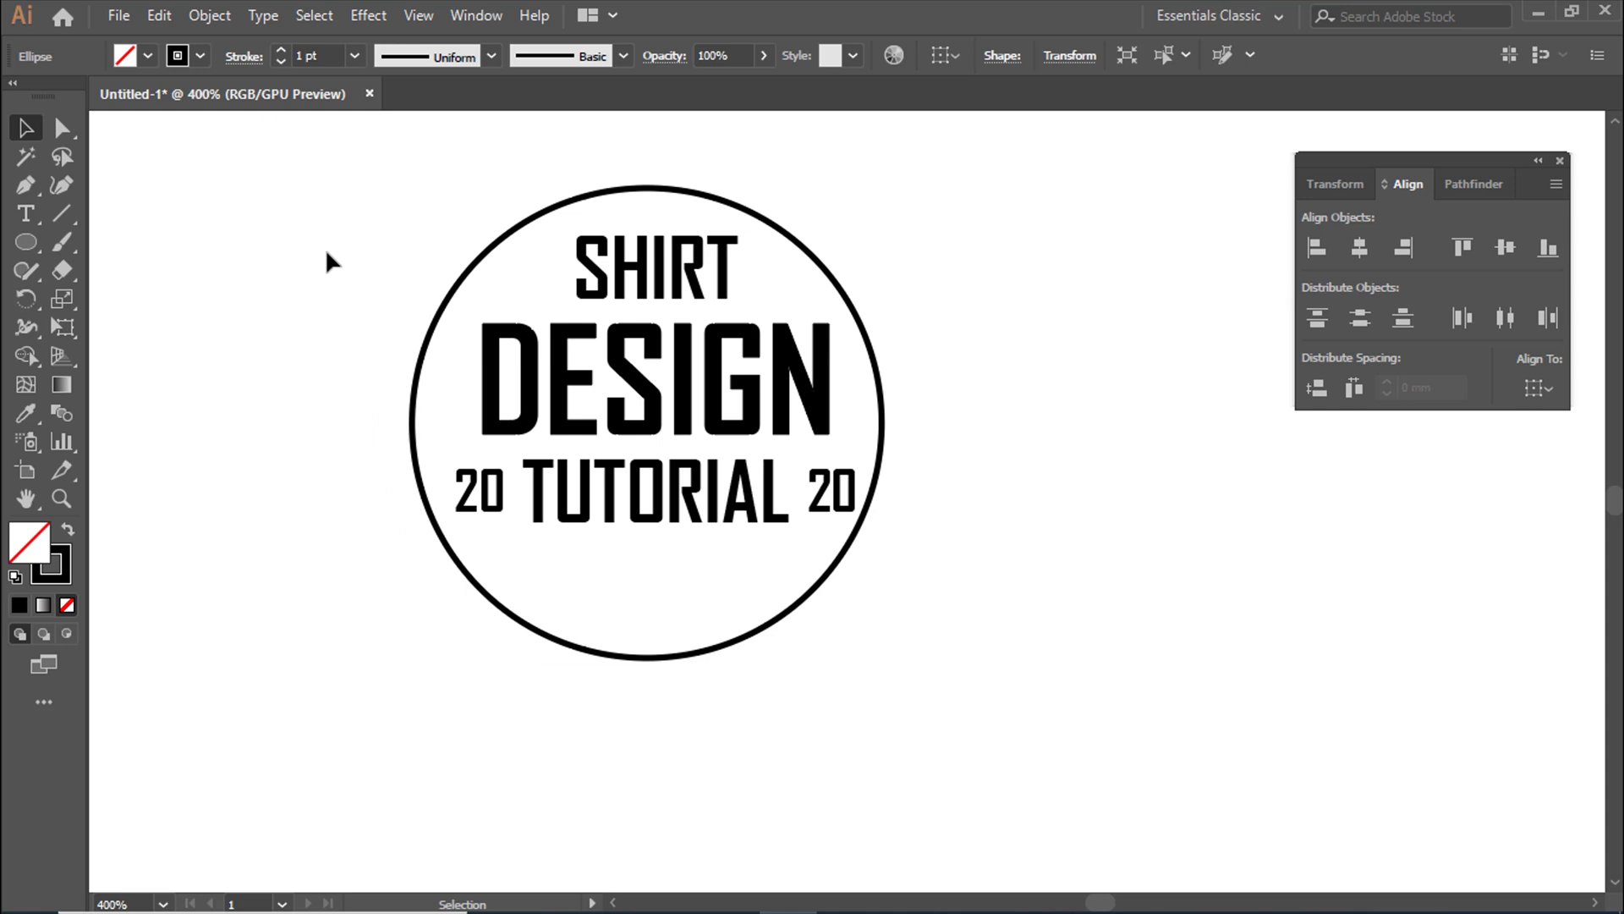
{"action": "left_click_drag", "start_coordinate": [337, 150], "coordinate": [846, 584]}
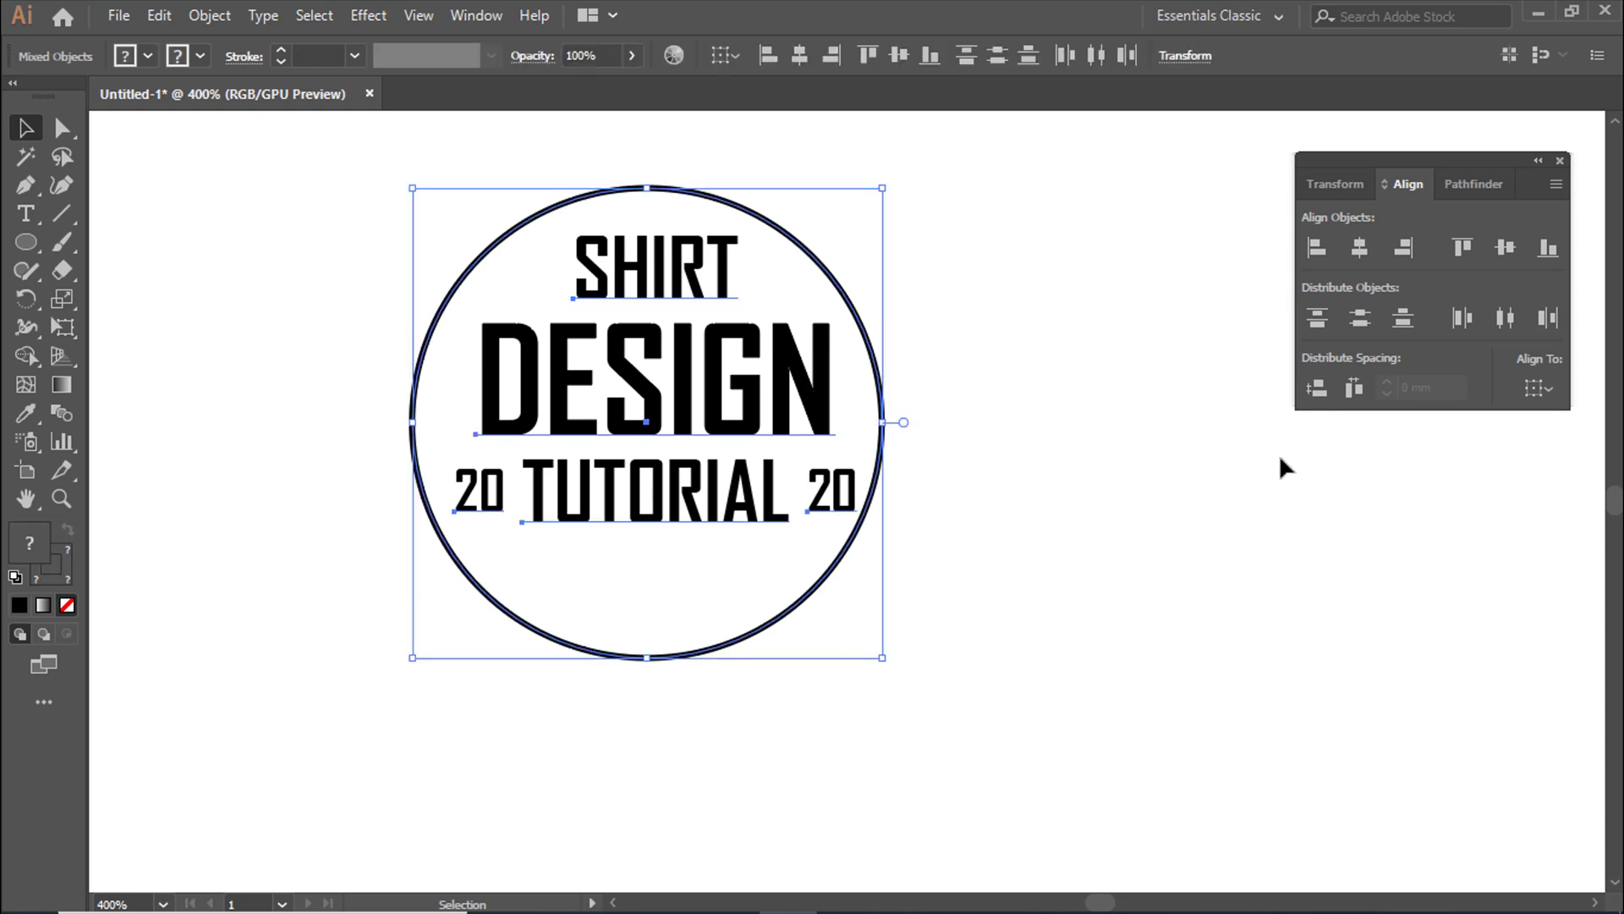
{"action": "left_click", "coordinate": [1359, 247]}
{"action": "left_click", "coordinate": [920, 319]}
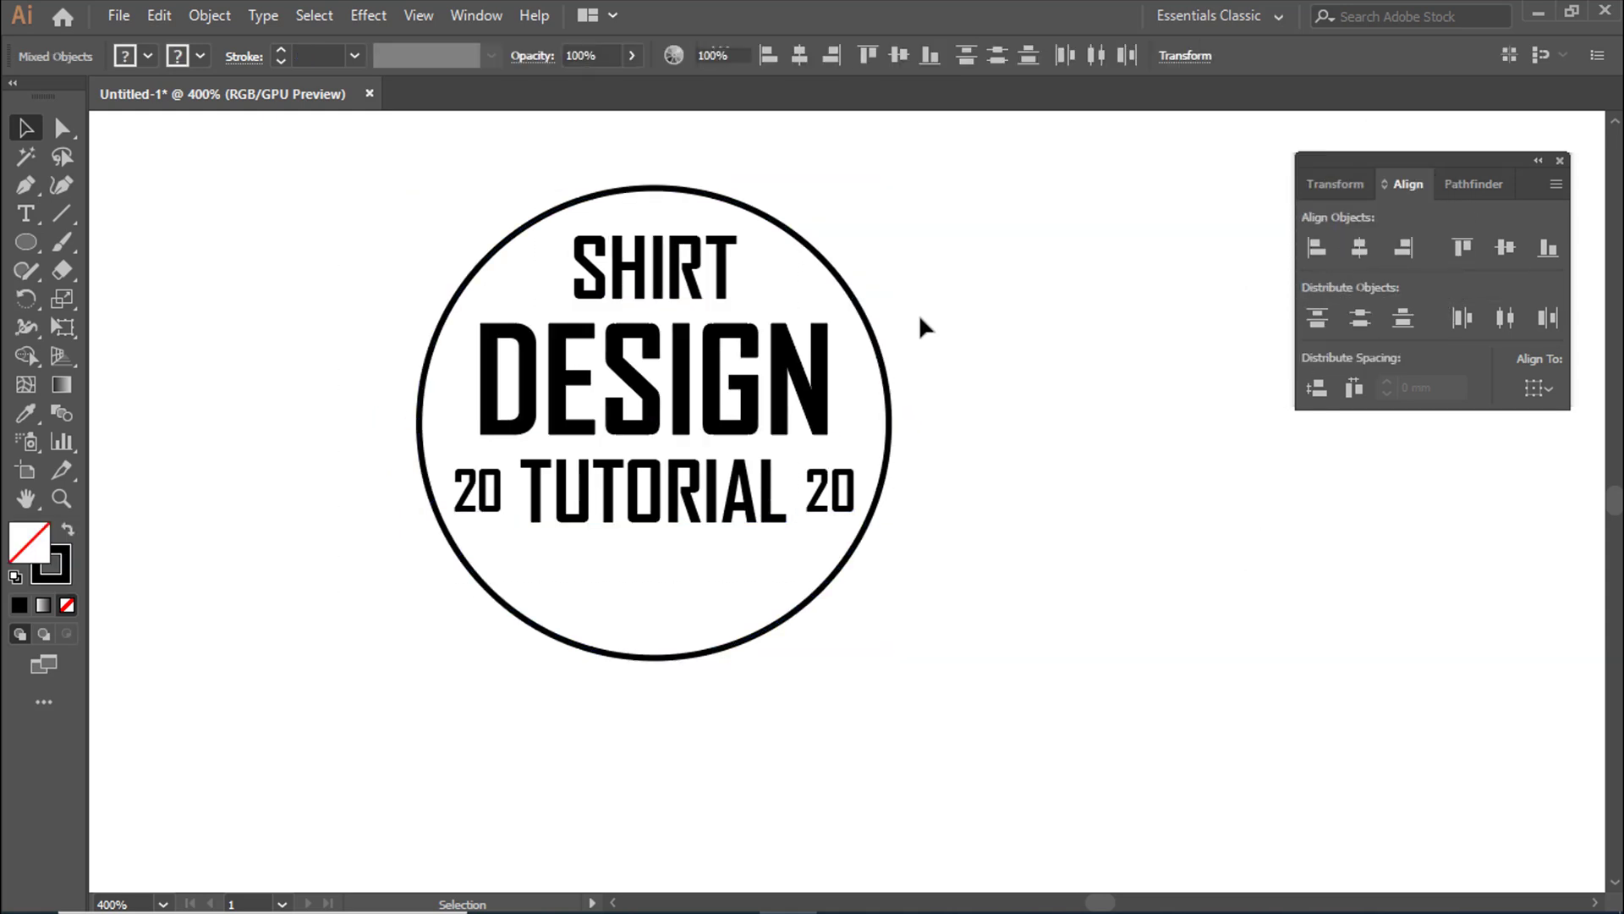
Add the text SIMPLE TYPE along the circle with the Type on a Path tool, starting at the circle's upper-left edge.
{"action": "left_click", "coordinate": [846, 291]}
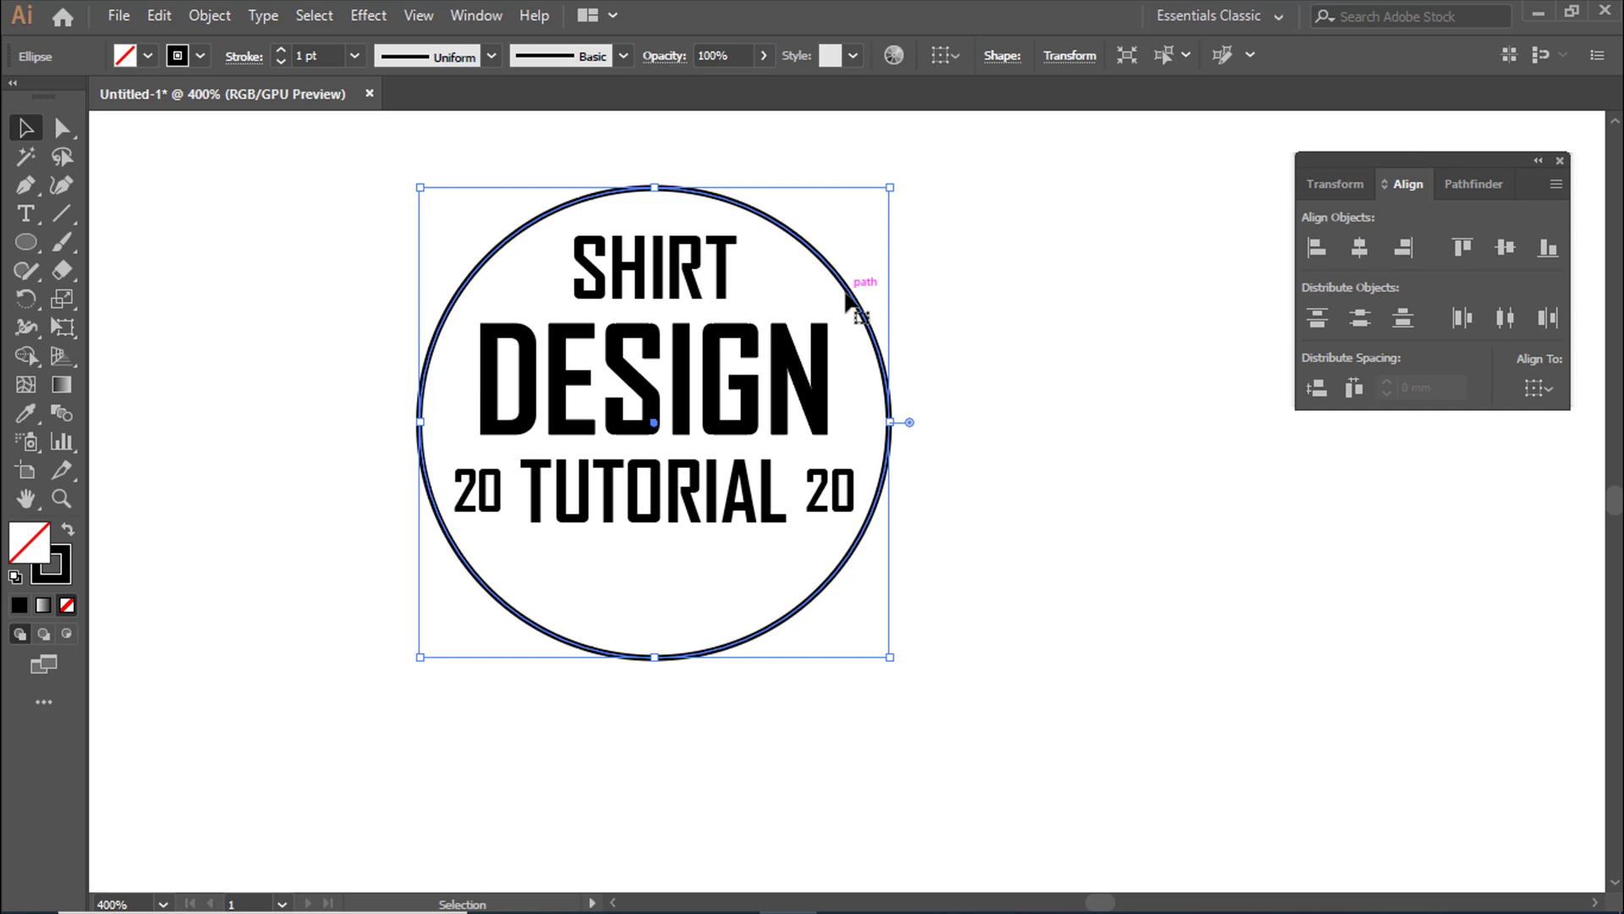
{"action": "left_click", "coordinate": [34, 220]}
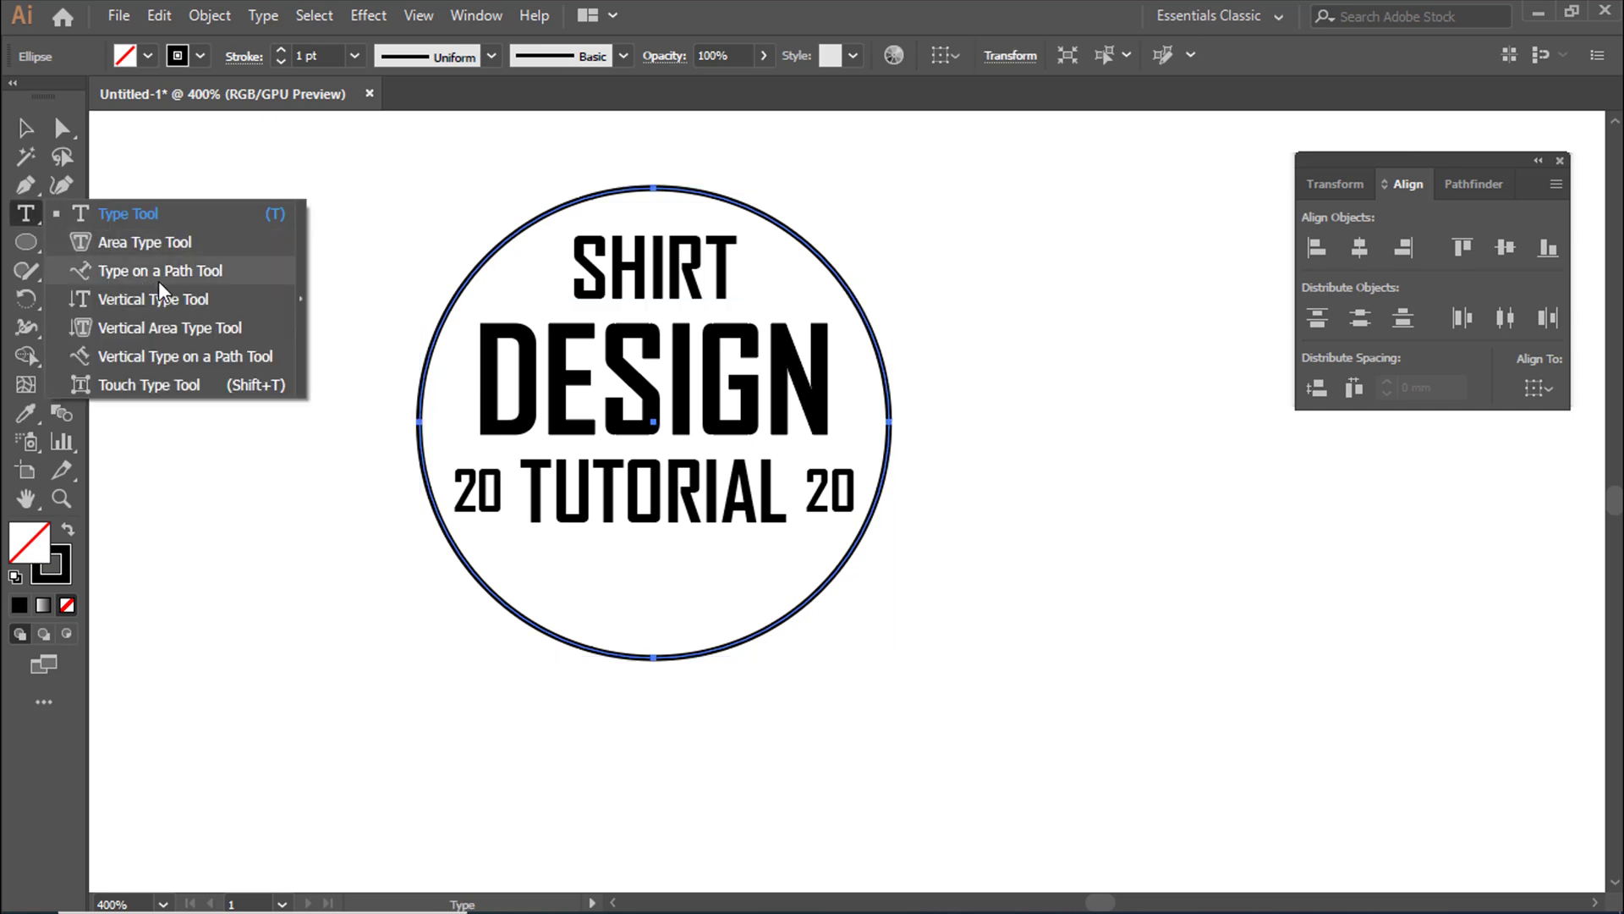
{"action": "left_click", "coordinate": [257, 273]}
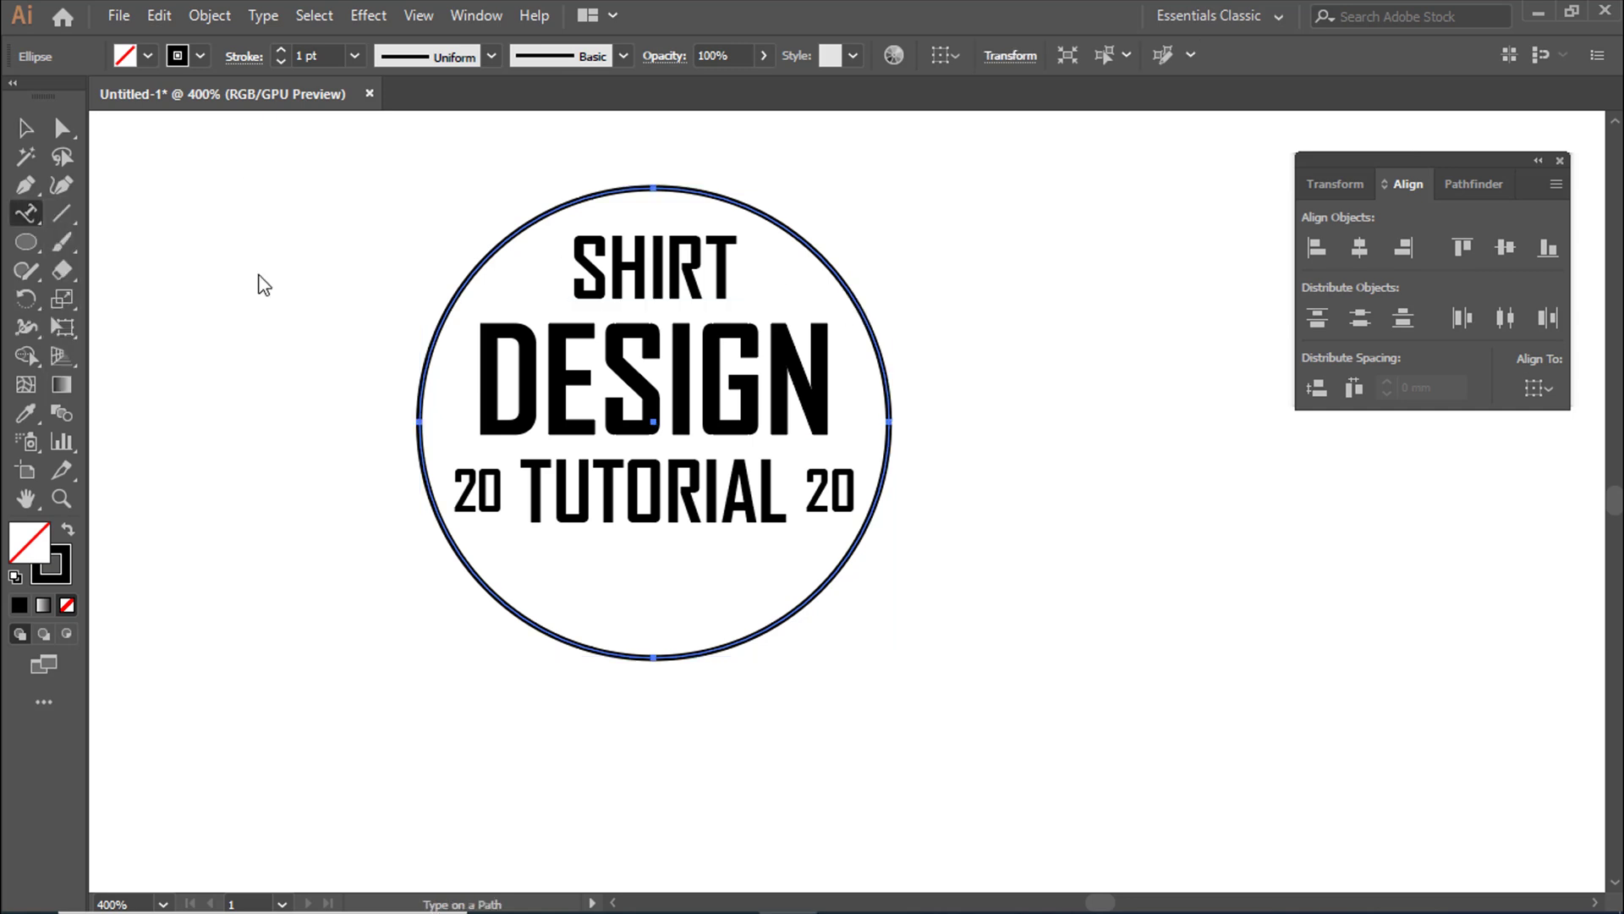
{"action": "left_click", "coordinate": [454, 294]}
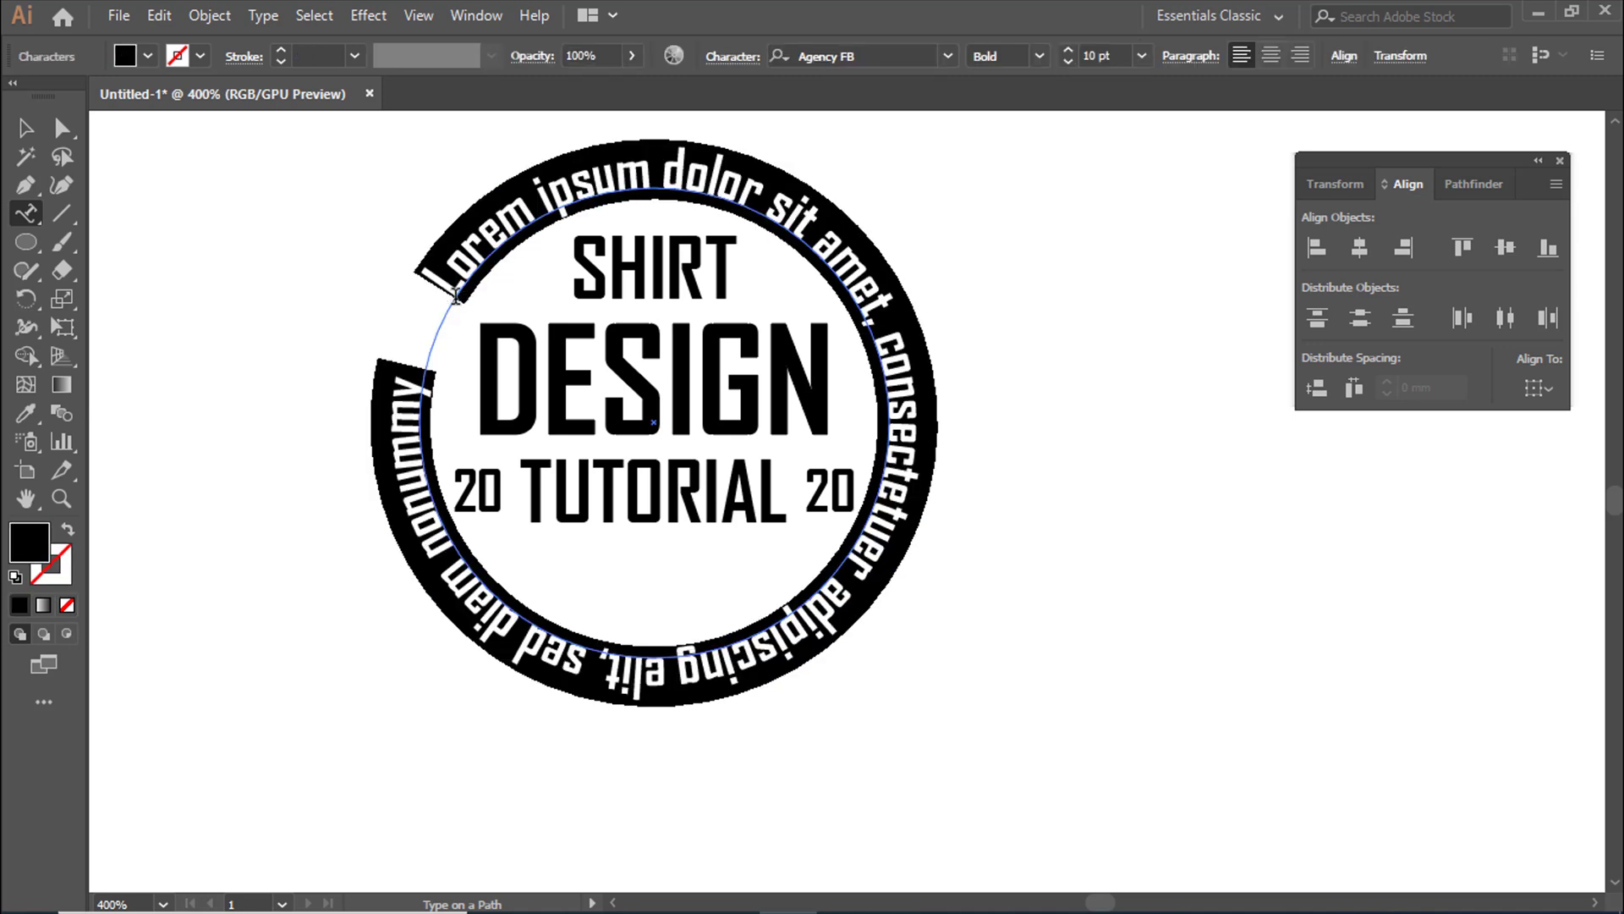
{"action": "type", "text": "SIMPLE"}
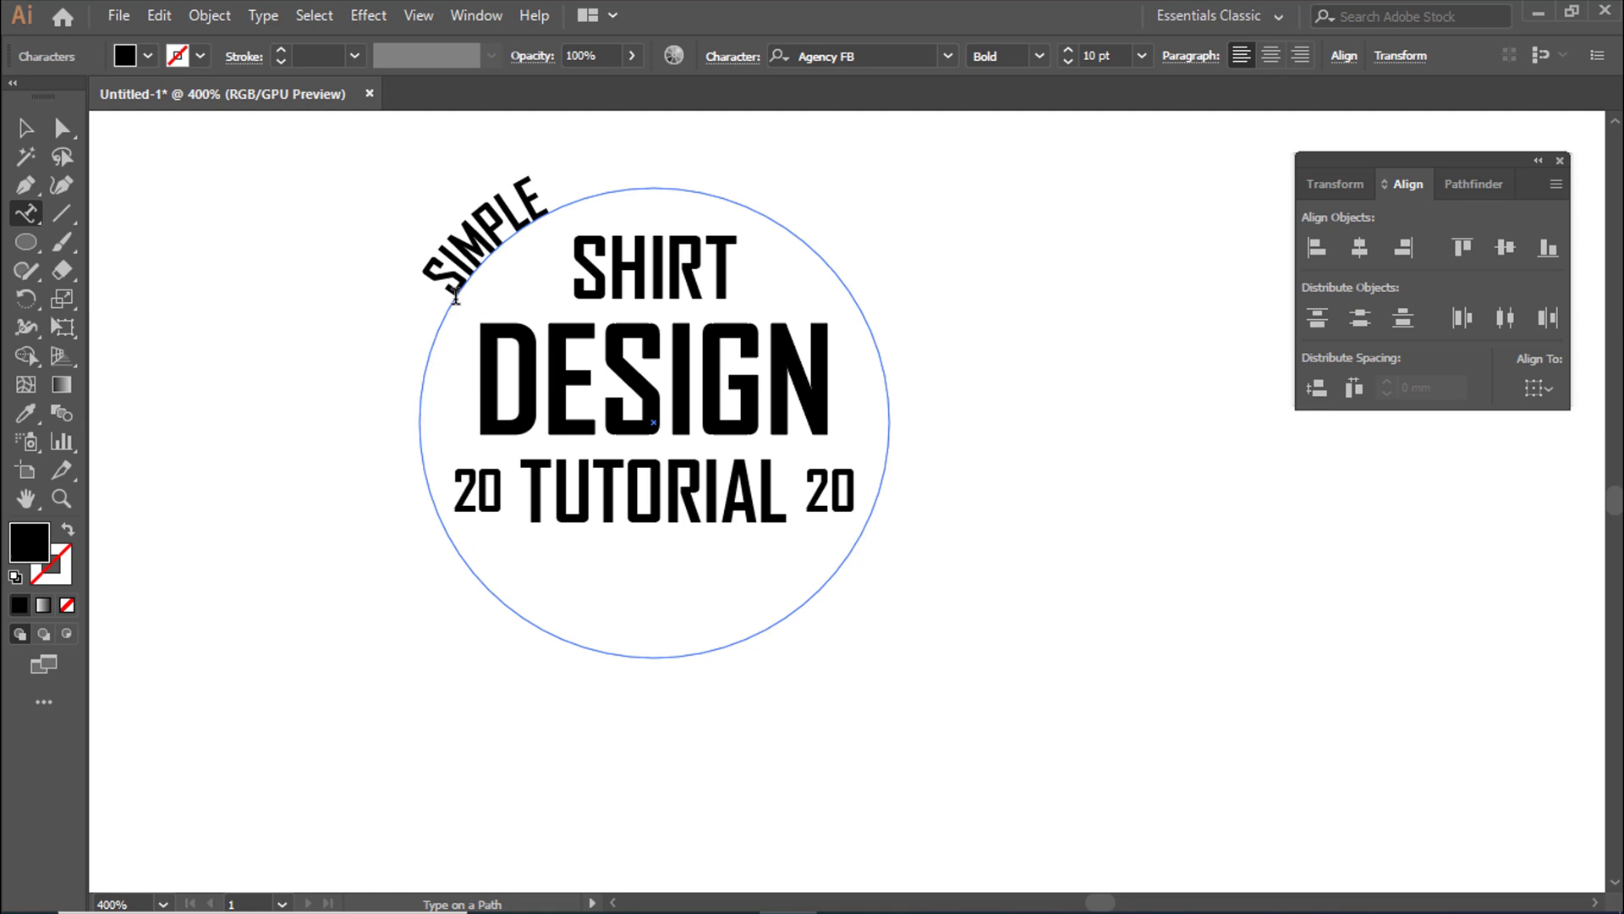
{"action": "type", "text": " TYPE"}
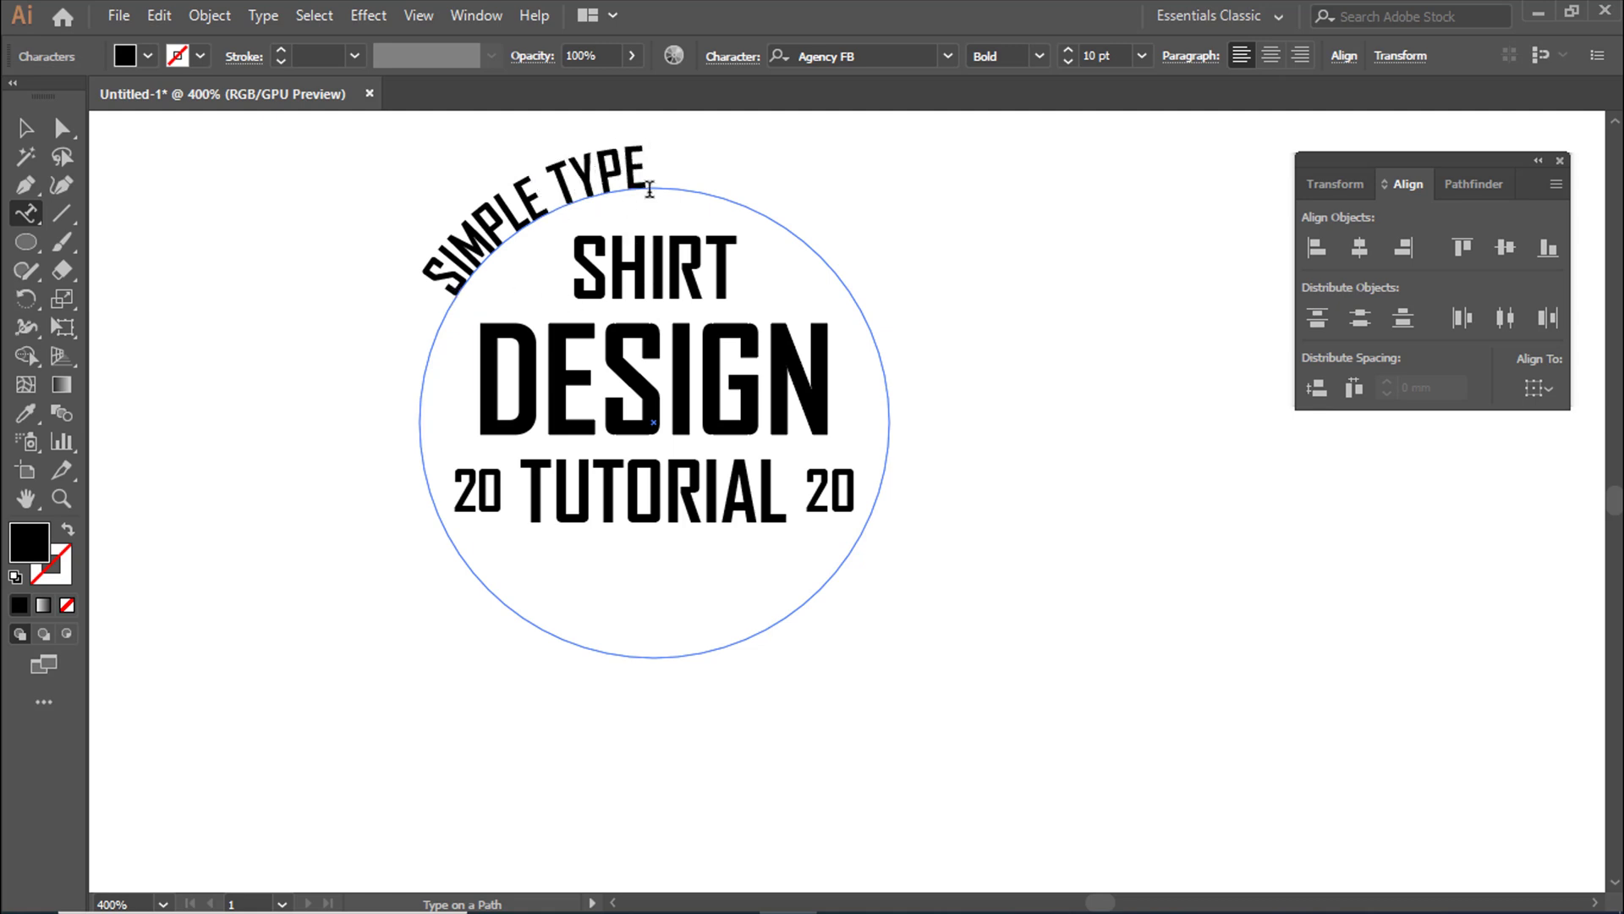
Set the font size of the curved SIMPLE TYPE text to 25 pt.
{"action": "left_click_drag", "start_coordinate": [649, 190], "coordinate": [446, 292]}
{"action": "left_click_drag", "start_coordinate": [1097, 52], "coordinate": [1054, 65]}
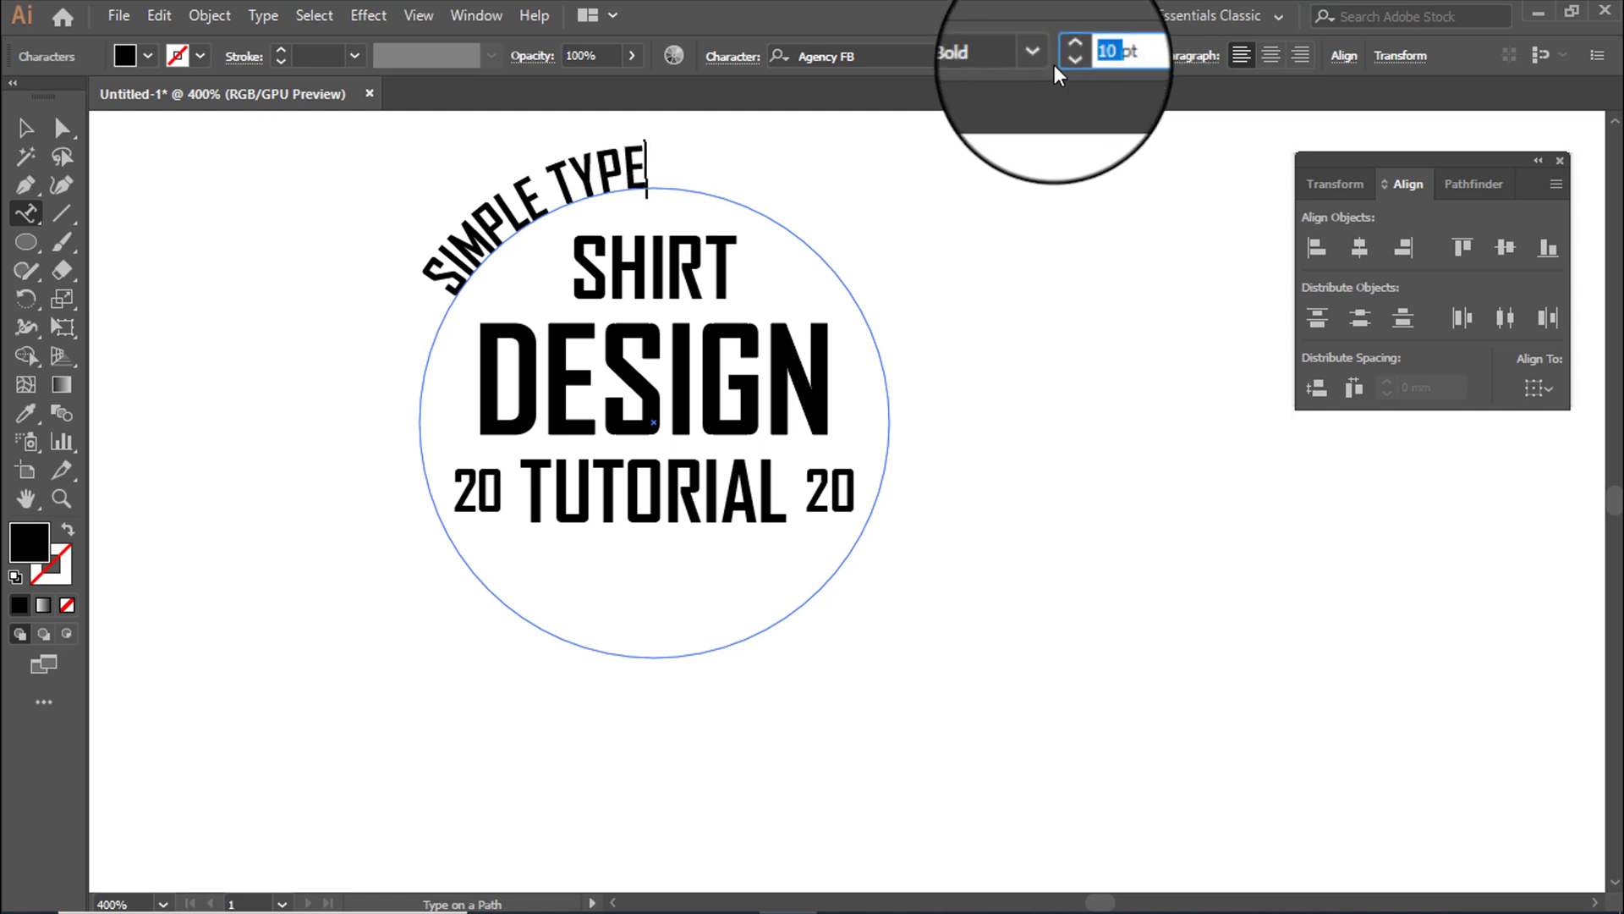
{"action": "type", "text": "25"}
{"action": "key", "text": "Return"}
{"action": "key", "text": "ctrl+a"}
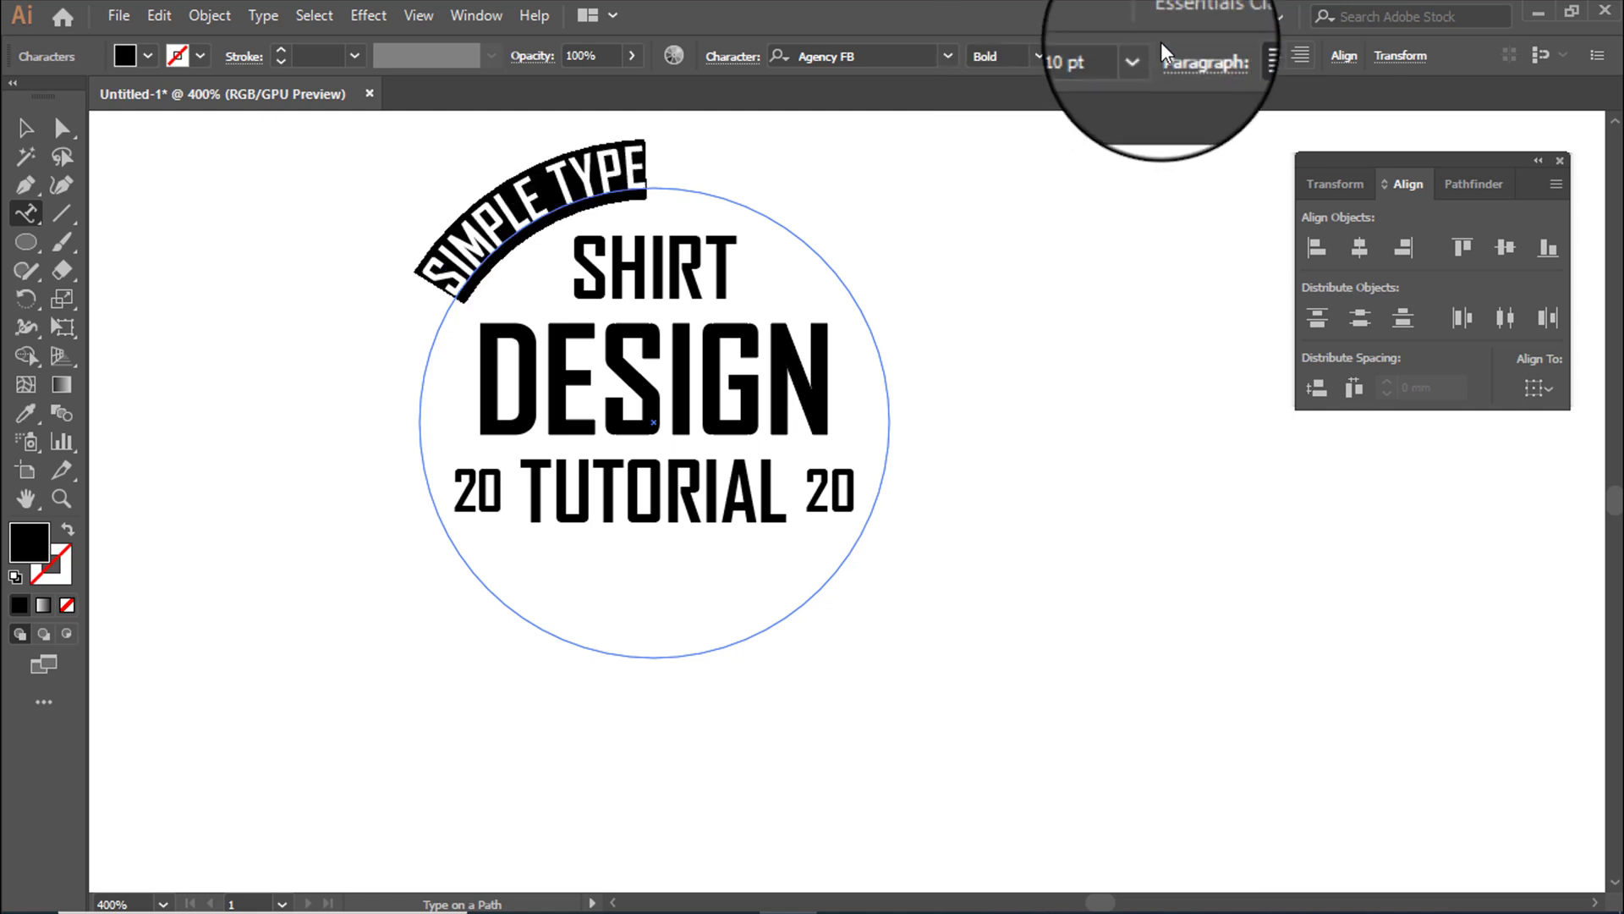
{"action": "left_click", "coordinate": [1104, 53]}
{"action": "type", "text": "25"}
{"action": "key", "text": "Return"}
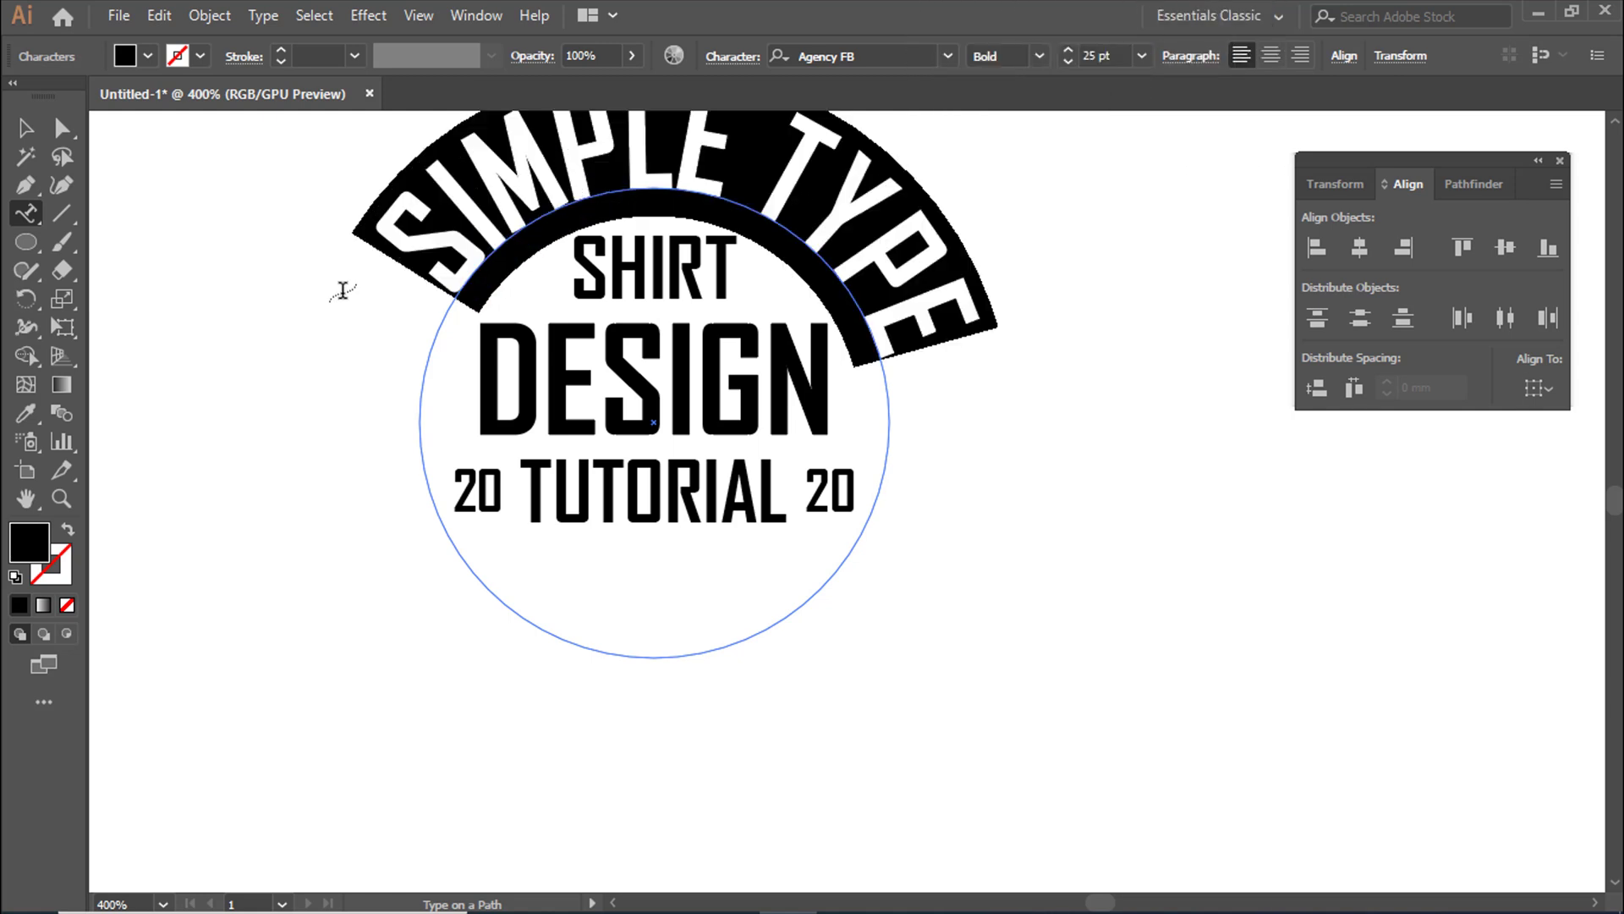
Slide the SIMPLE TYPE text counterclockwise along the circle so it arches evenly over the lettering.
{"action": "scroll", "coordinate": [341, 290], "scroll_direction": "up", "scroll_amount": 2}
{"action": "left_click", "coordinate": [26, 128]}
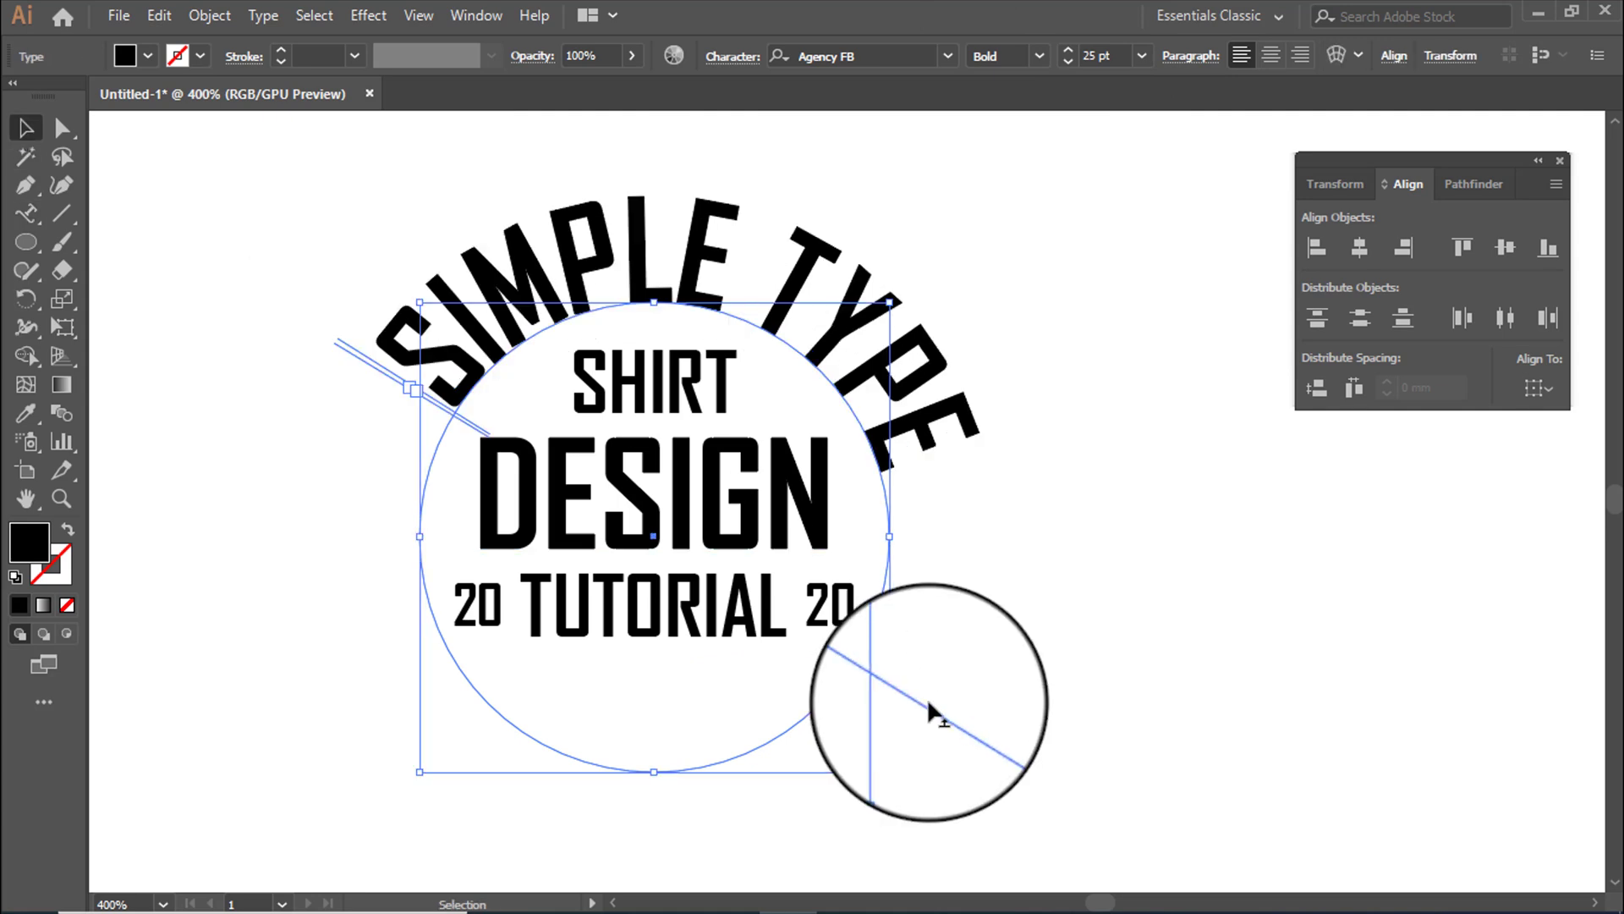
{"action": "left_click_drag", "start_coordinate": [942, 715], "coordinate": [987, 685]}
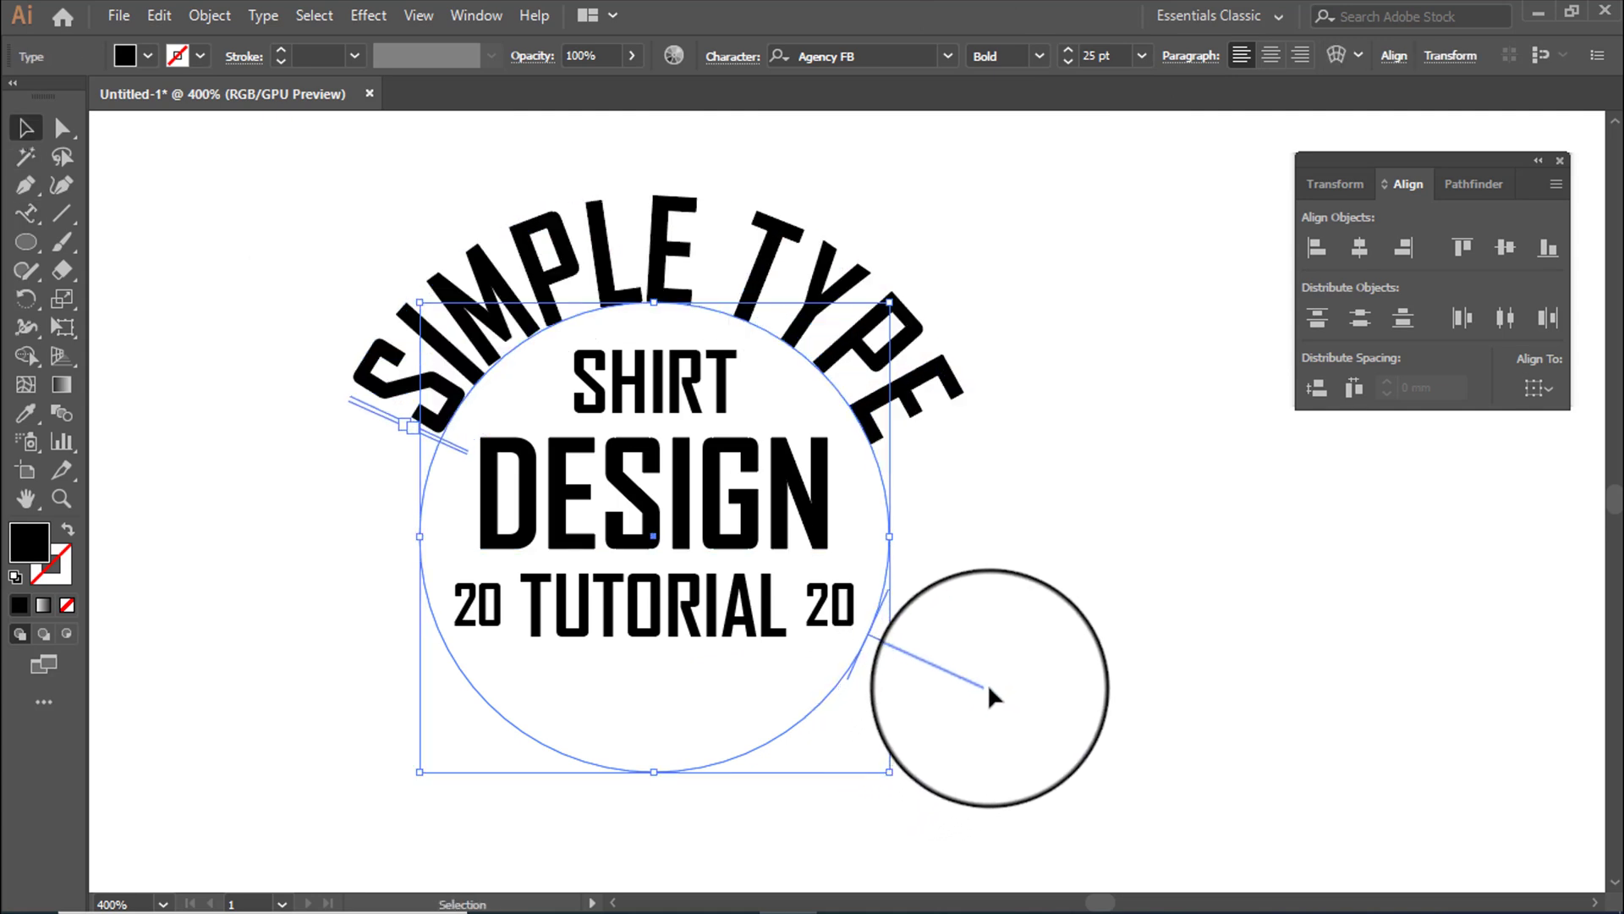
Set the tracking of SIMPLE TYPE to 100 and slide the text along the circle to recenter it above the lettering.
{"action": "left_click", "coordinate": [734, 61]}
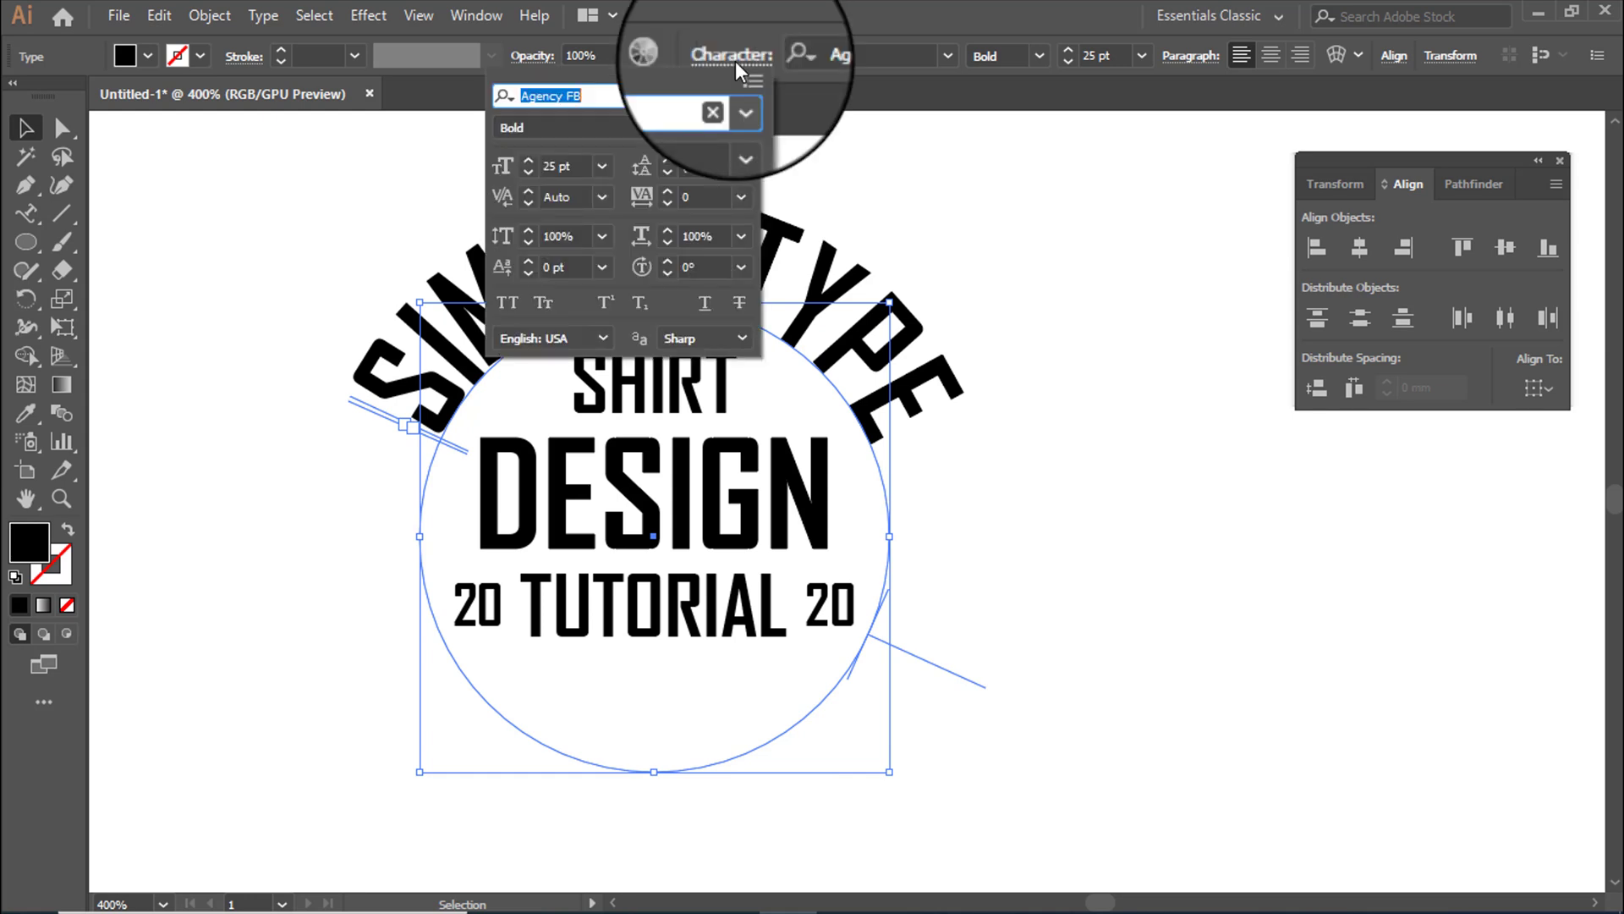
{"action": "left_click", "coordinate": [708, 193]}
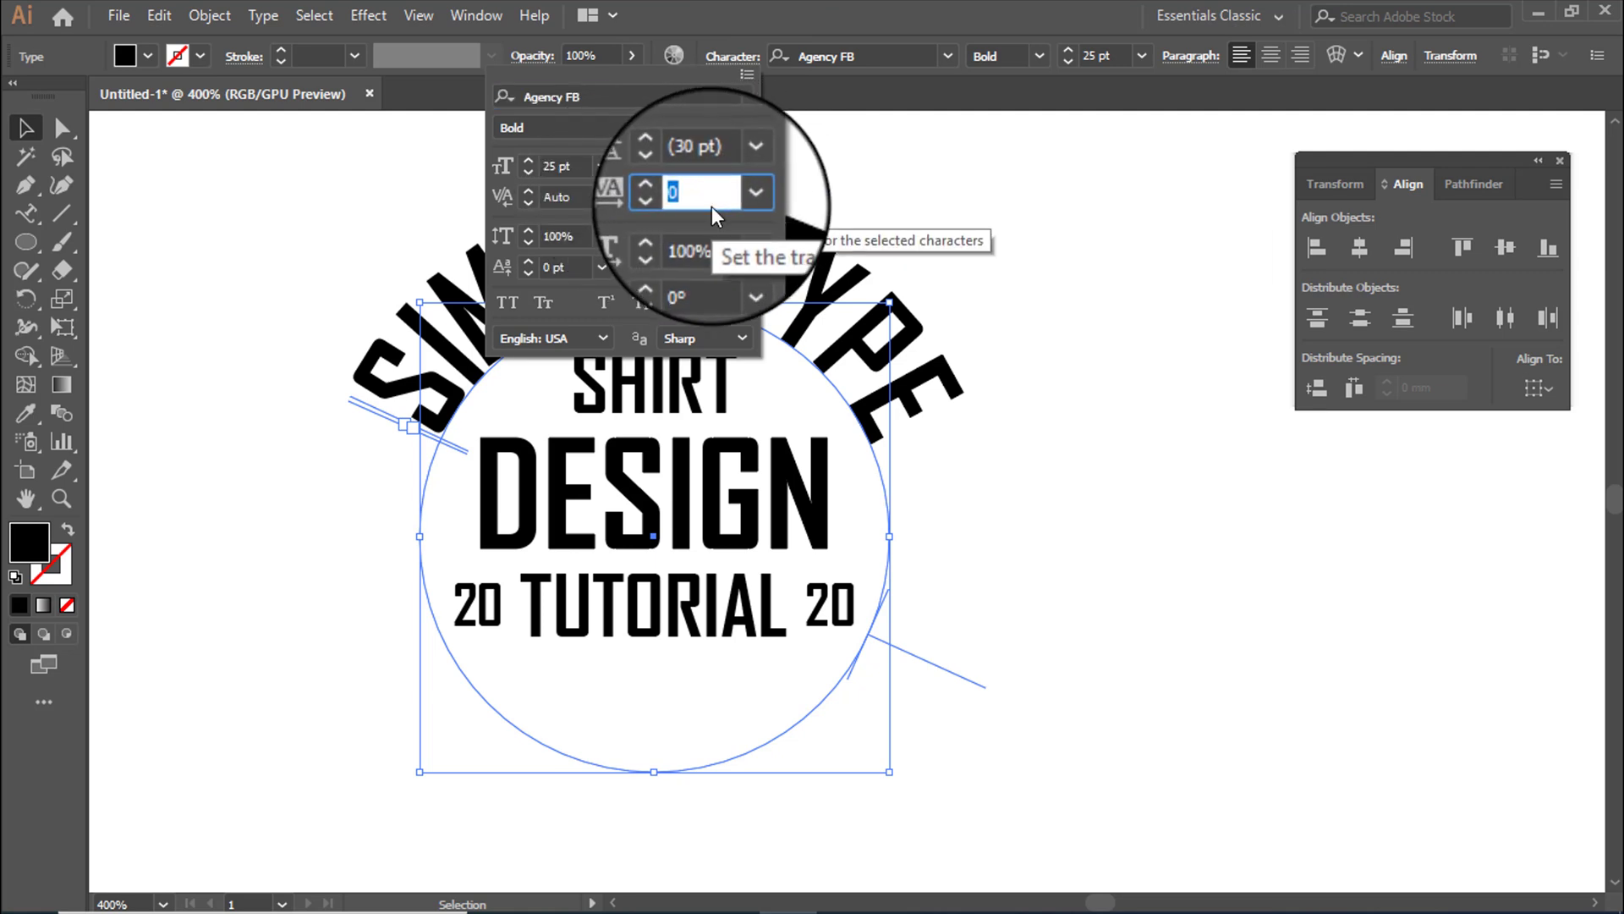
{"action": "type", "text": "100"}
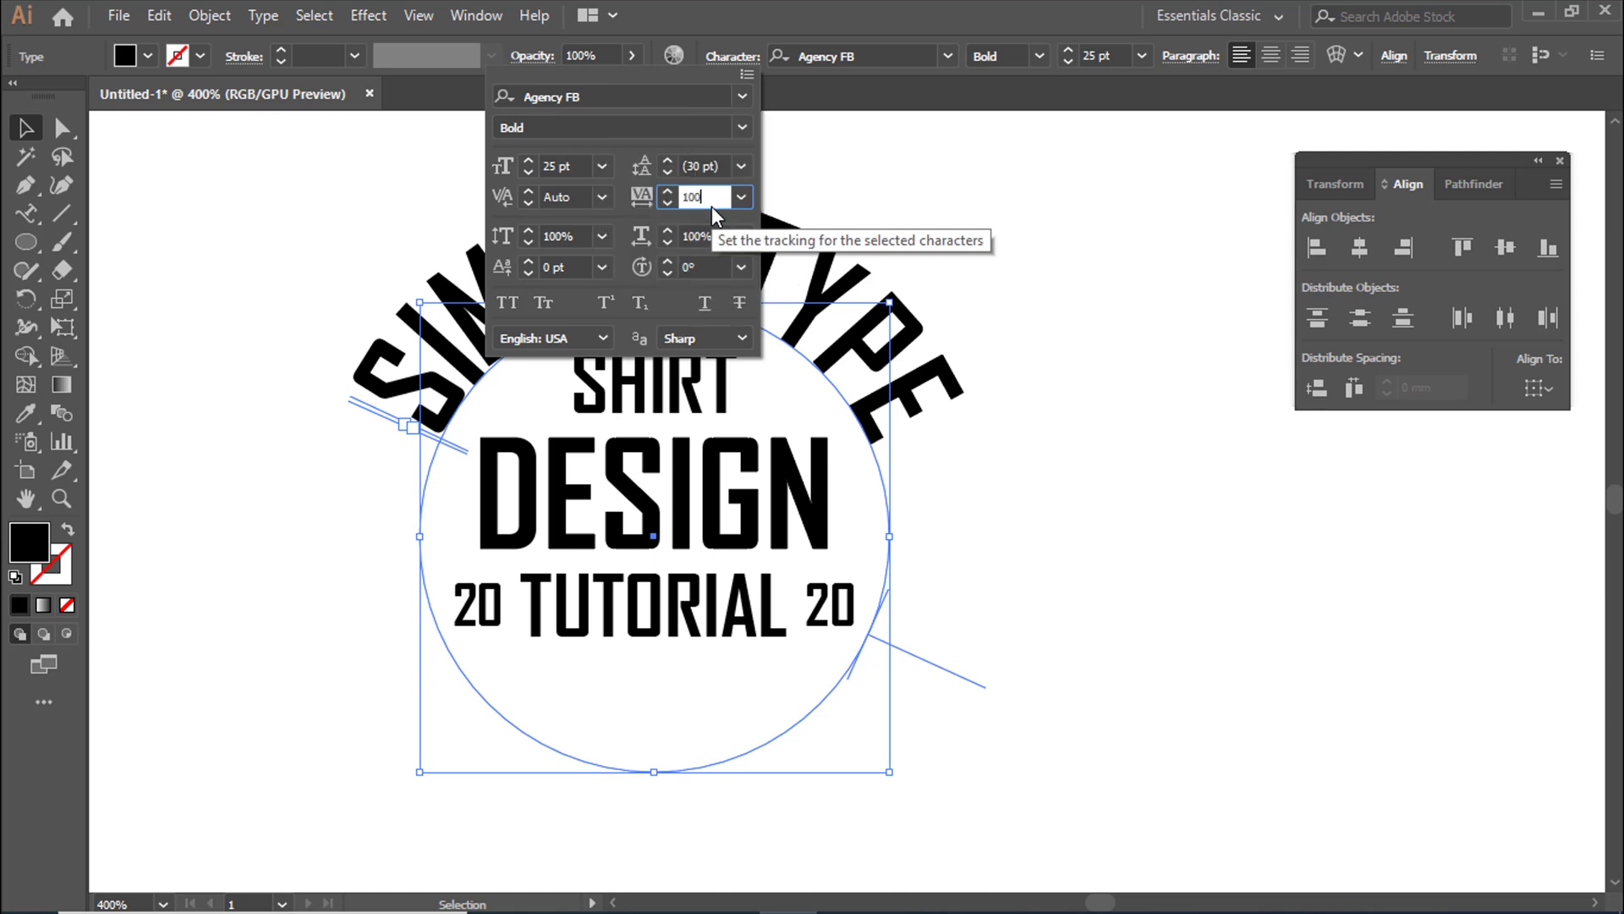
{"action": "key", "text": "Return"}
{"action": "left_click_drag", "start_coordinate": [918, 649], "coordinate": [1033, 609]}
{"action": "left_click", "coordinate": [996, 524]}
Group the curved text with all the lettering and place a copy of the group beside the original.
{"action": "key", "text": "ctrl+minus"}
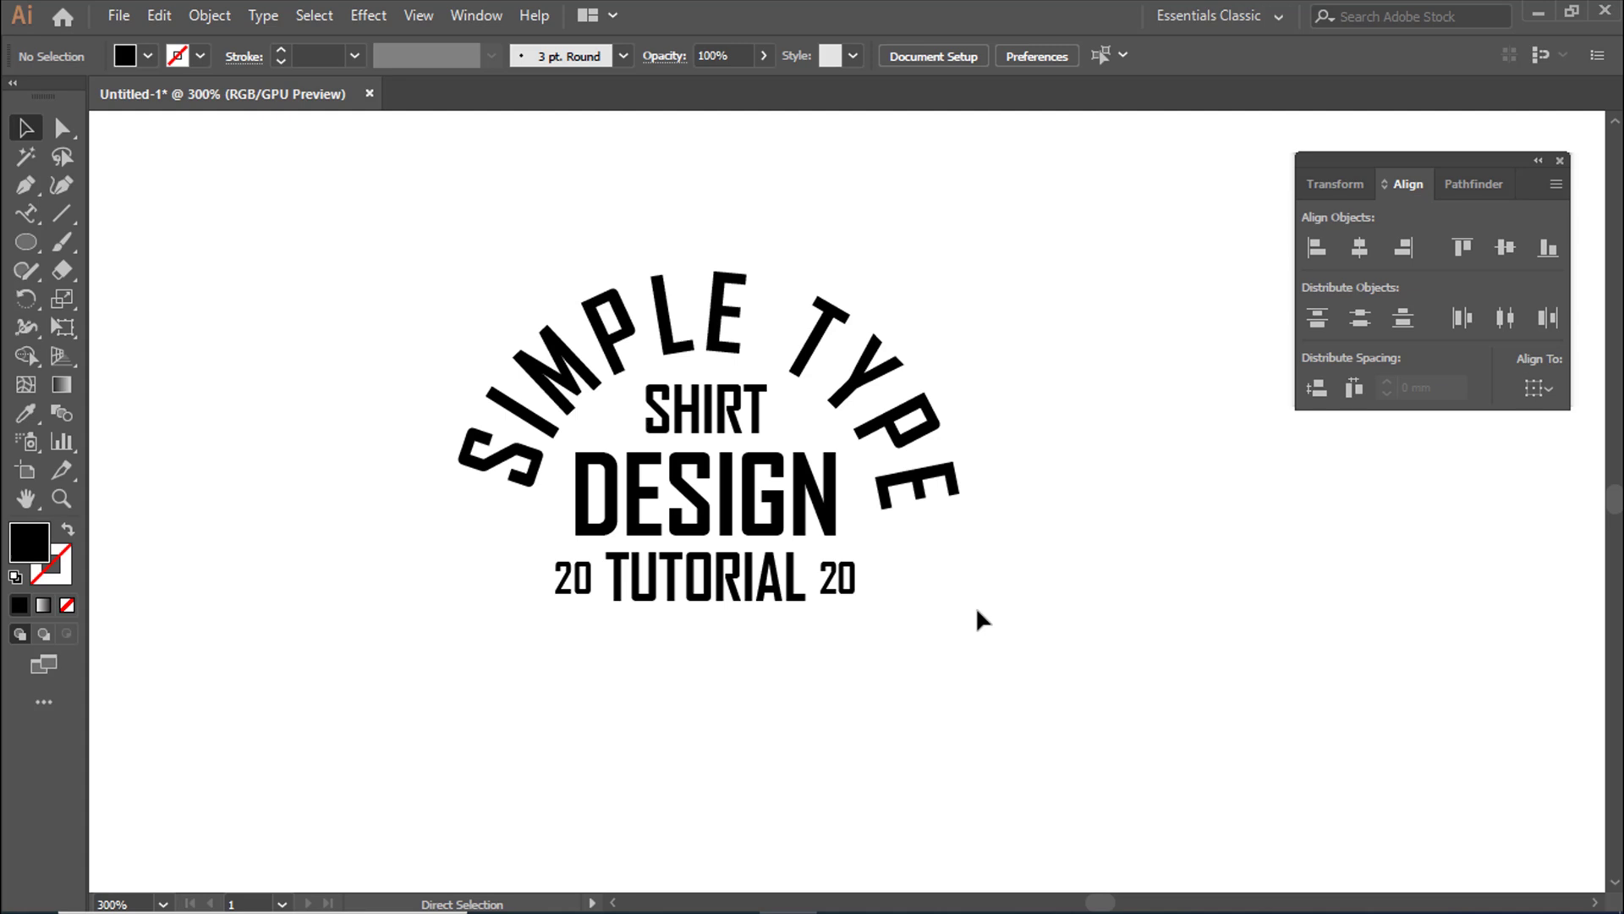
{"action": "left_click_drag", "start_coordinate": [352, 220], "coordinate": [1027, 681]}
{"action": "key", "text": "ctrl+g"}
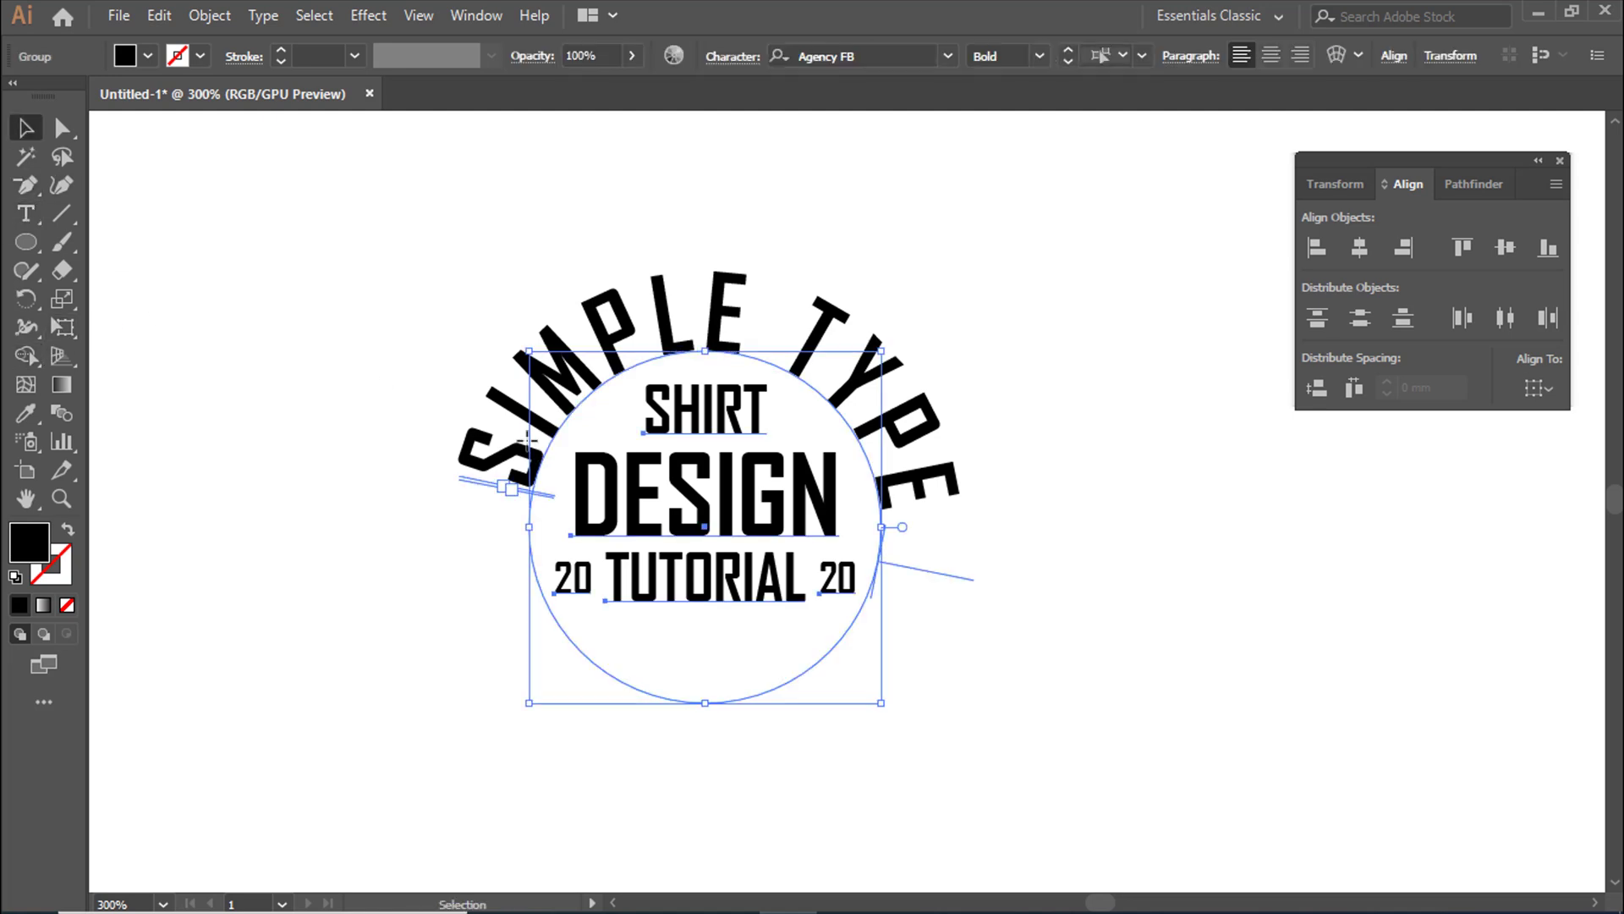
{"action": "left_click_drag", "start_coordinate": [580, 496], "coordinate": [336, 407]}
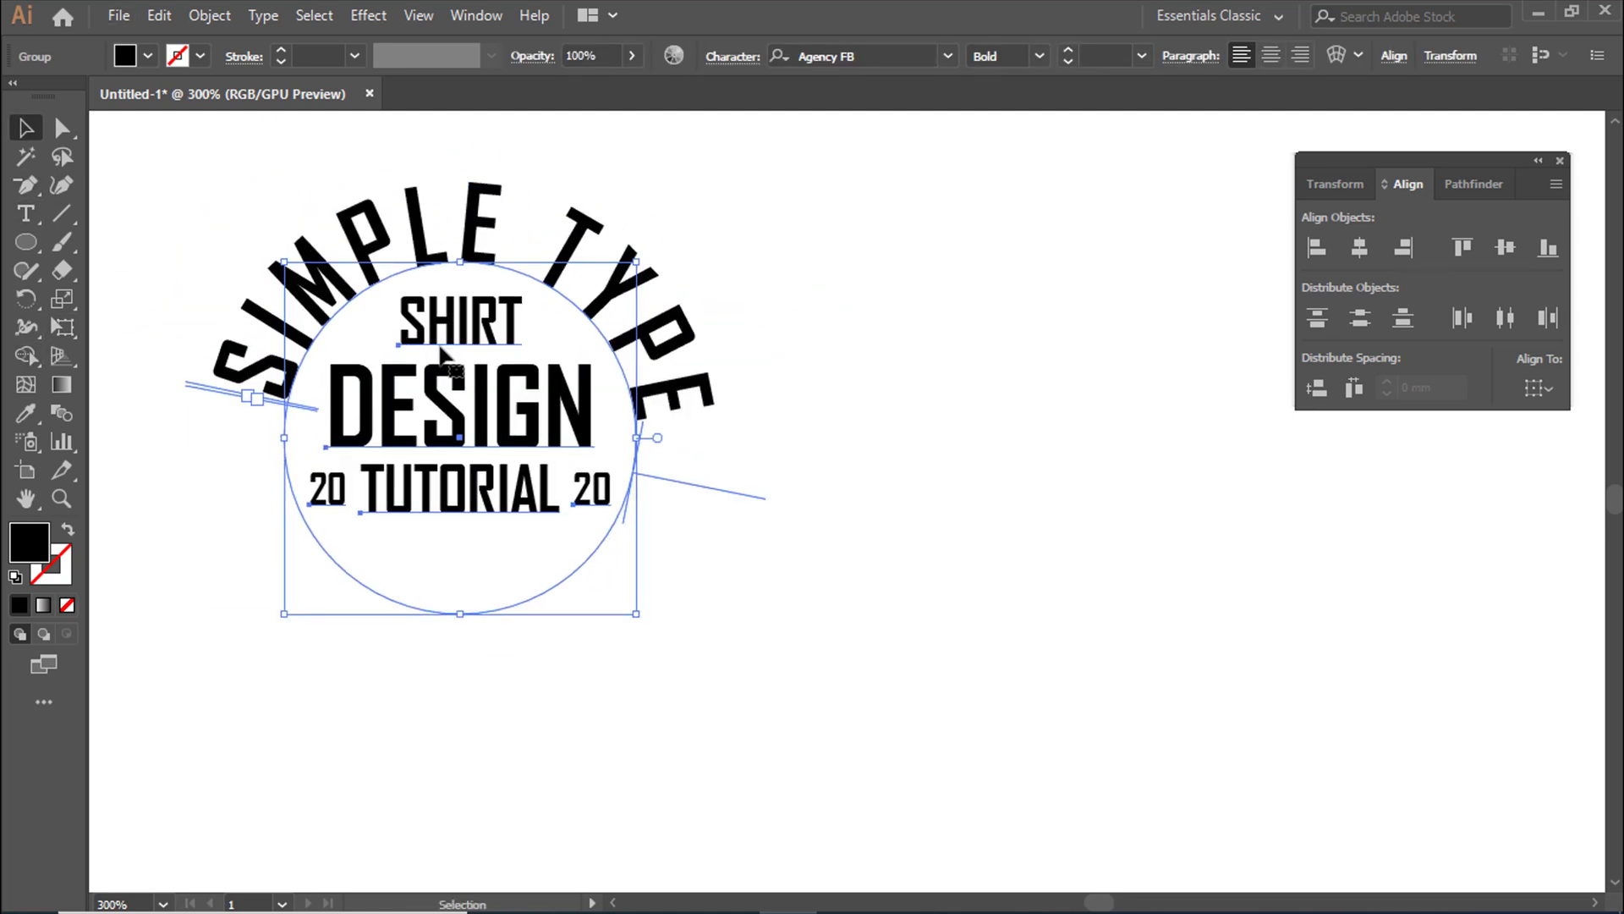
{"action": "left_click_drag", "start_coordinate": [434, 393], "coordinate": [891, 446]}
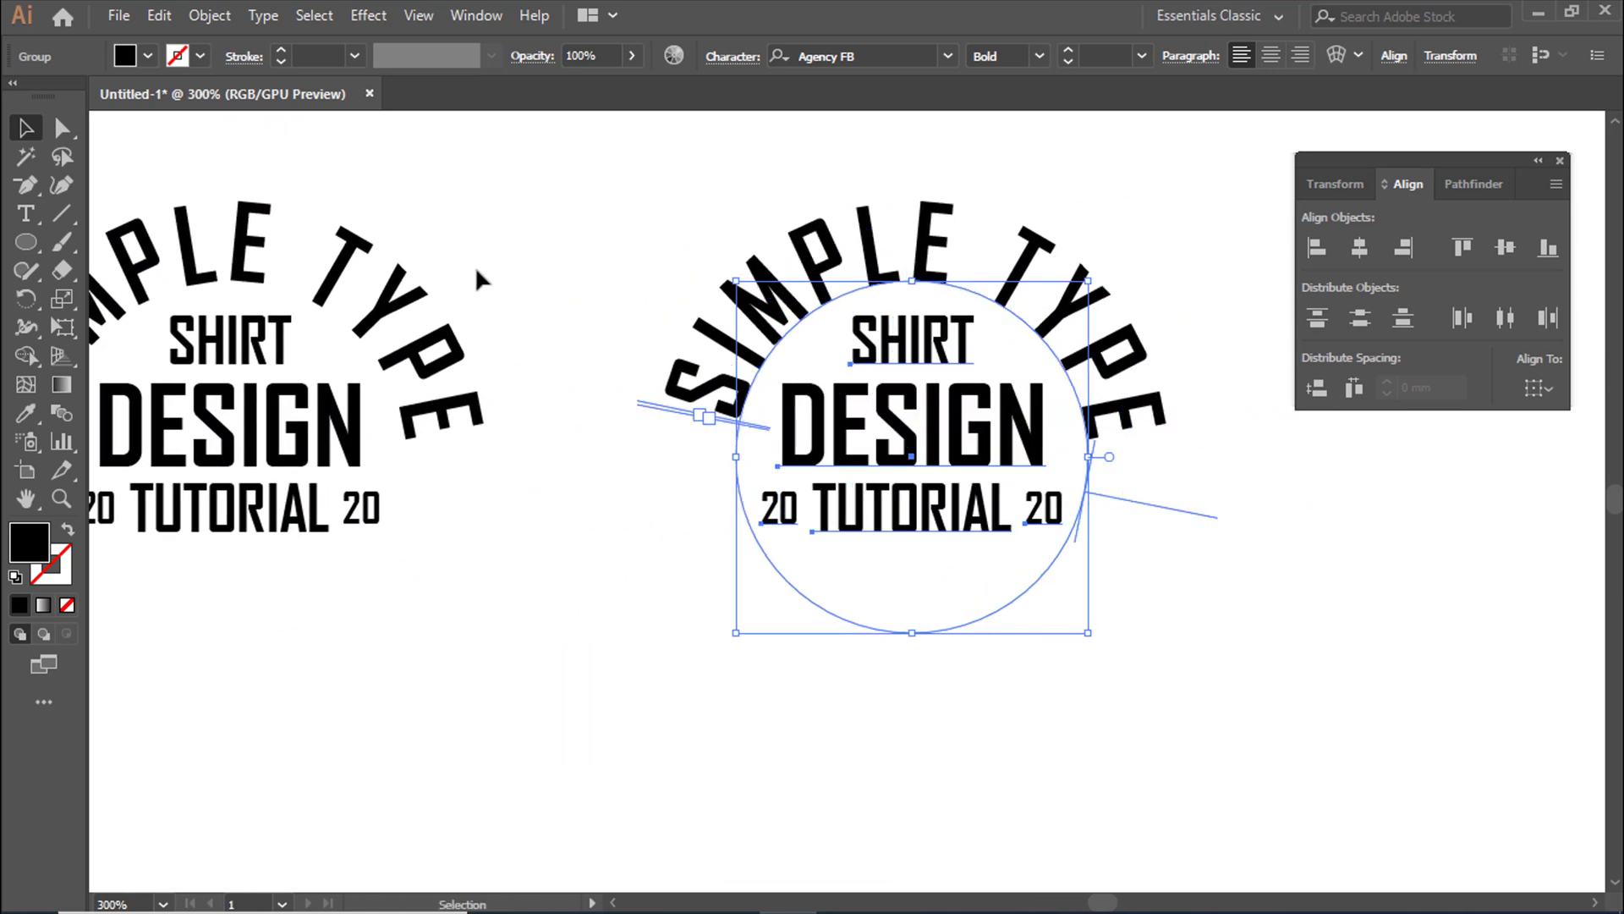
Expand the copied lettering group into outlined shapes.
{"action": "left_click", "coordinate": [211, 17]}
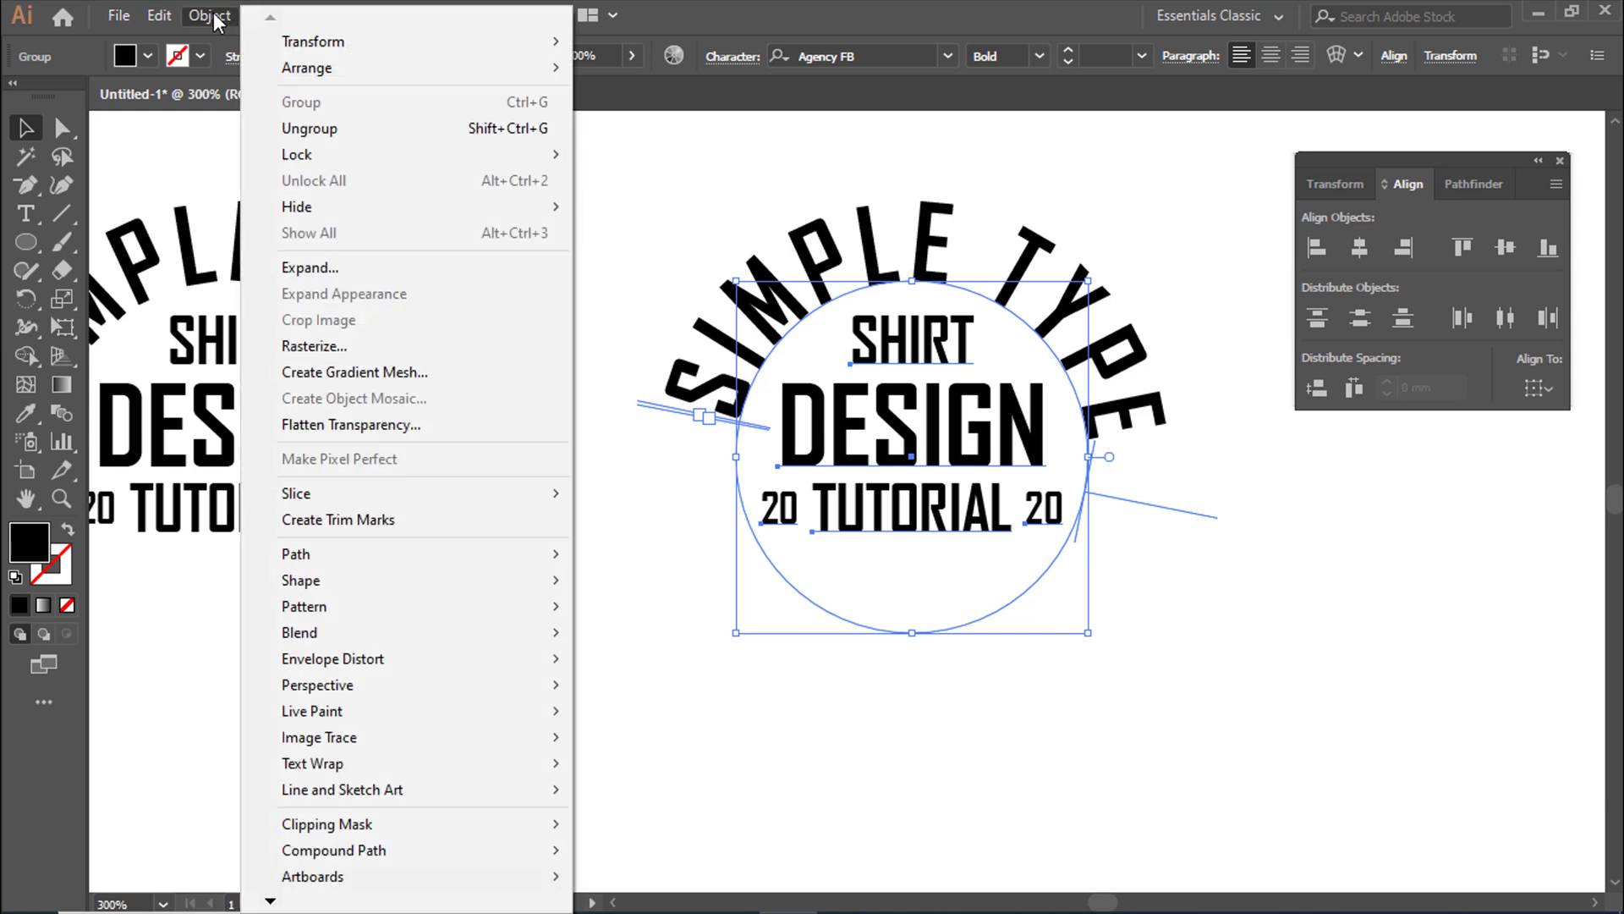
{"action": "left_click", "coordinate": [338, 267]}
{"action": "left_click", "coordinate": [754, 606]}
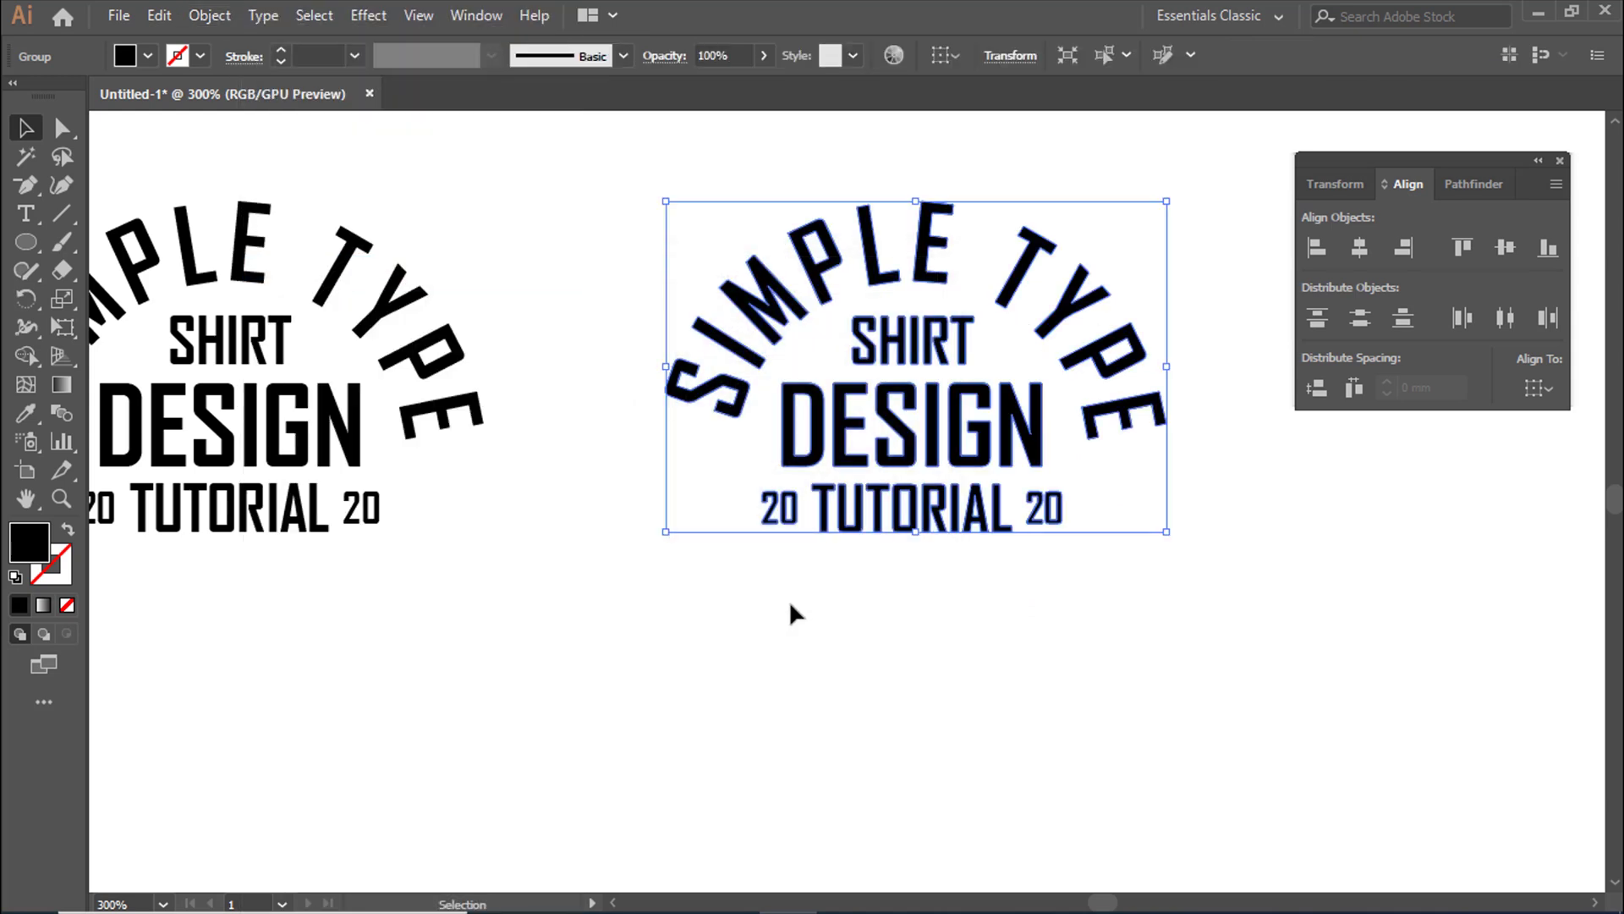
Open Offset Path for the expanded lettering copy and preview a 4 mm offset.
{"action": "left_click", "coordinate": [211, 17]}
{"action": "mouse_move", "coordinate": [462, 565]}
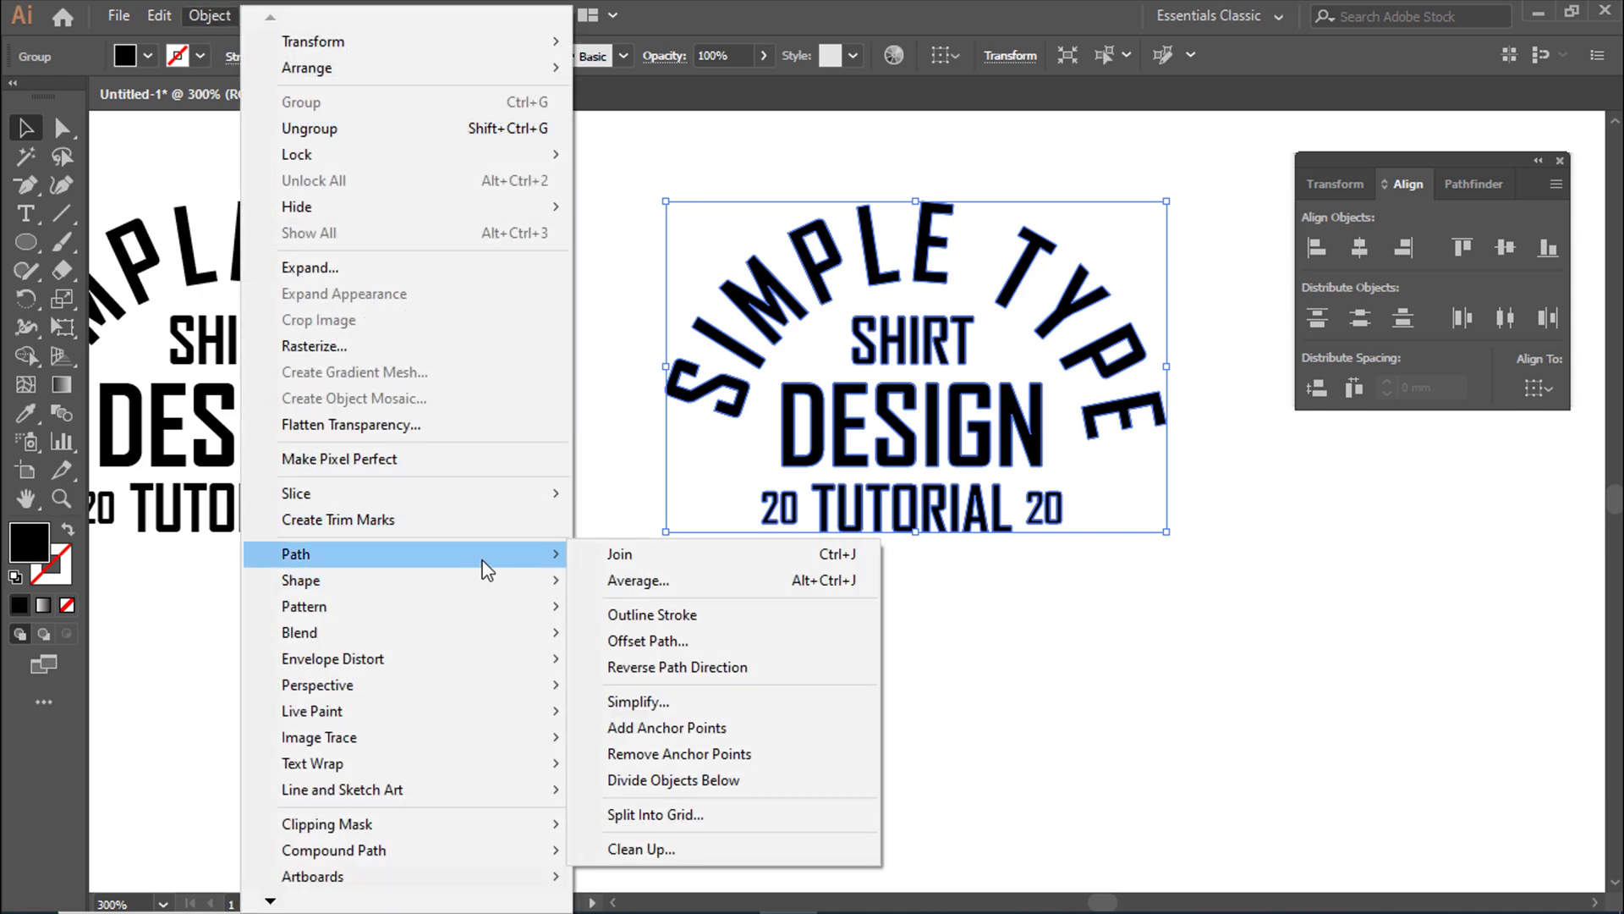
{"action": "left_click", "coordinate": [709, 638]}
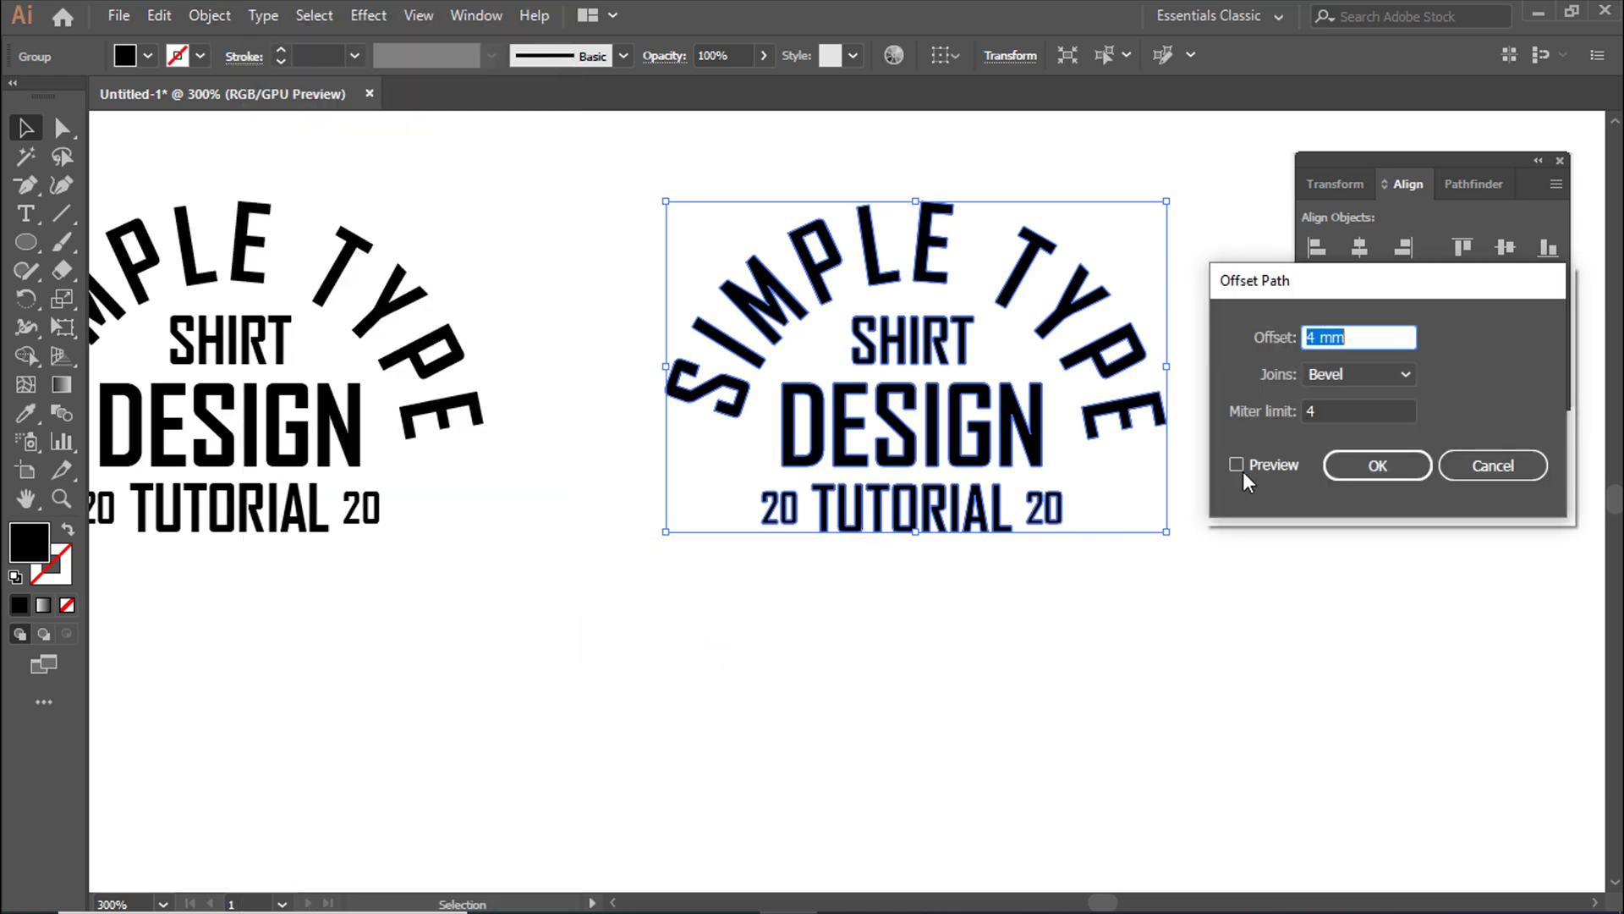
{"action": "left_click_drag", "start_coordinate": [1317, 283], "coordinate": [1310, 282]}
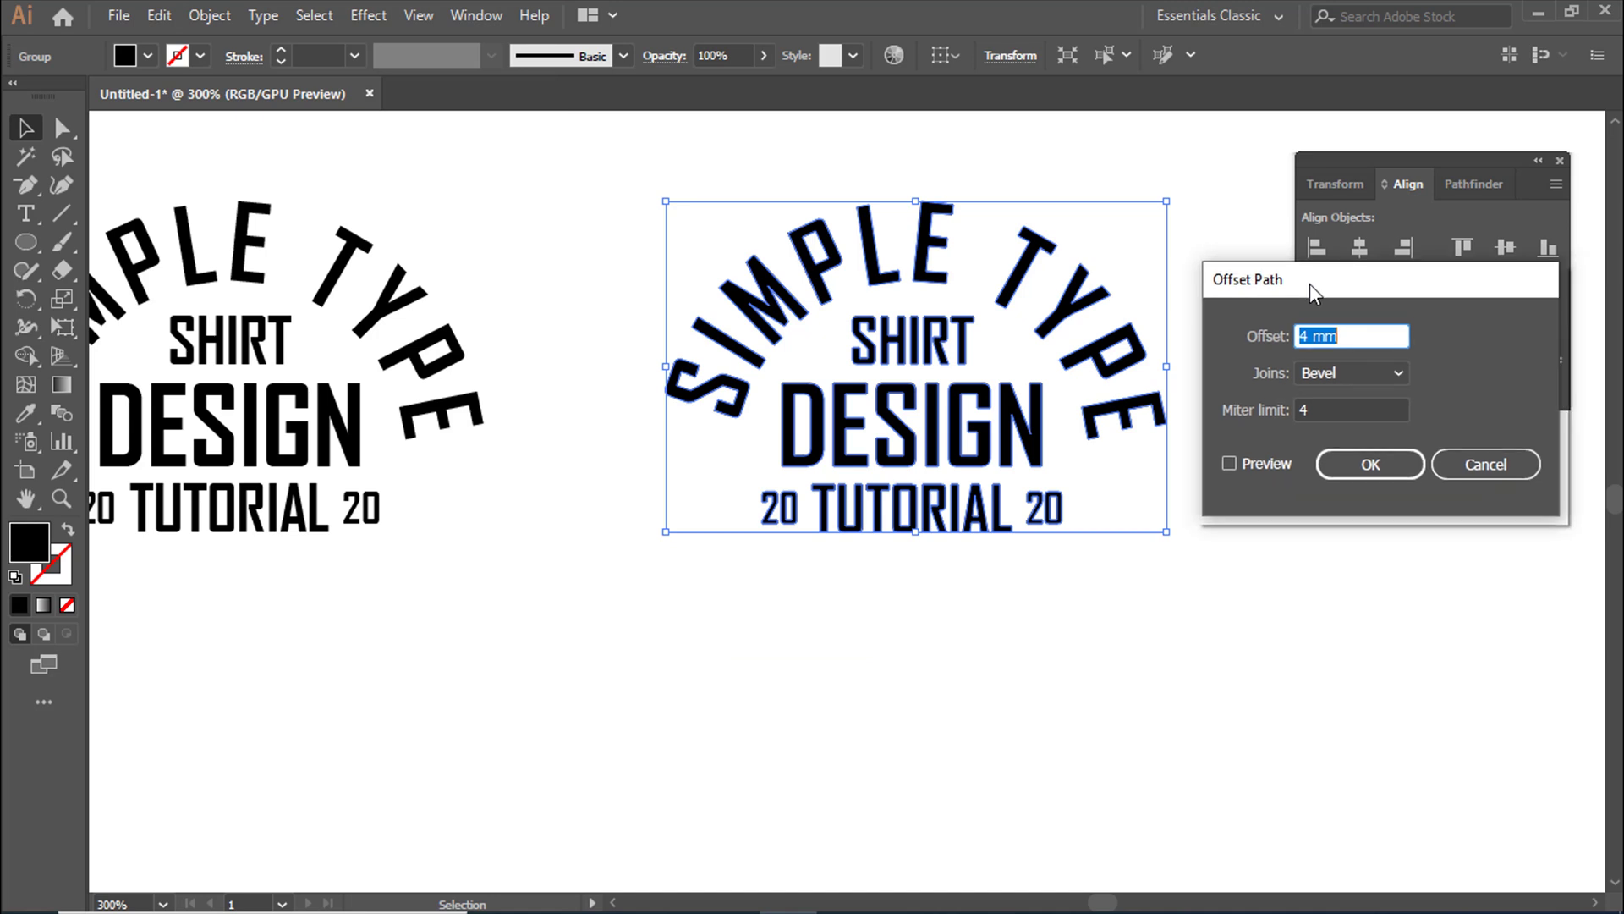
{"action": "left_click", "coordinate": [1231, 464]}
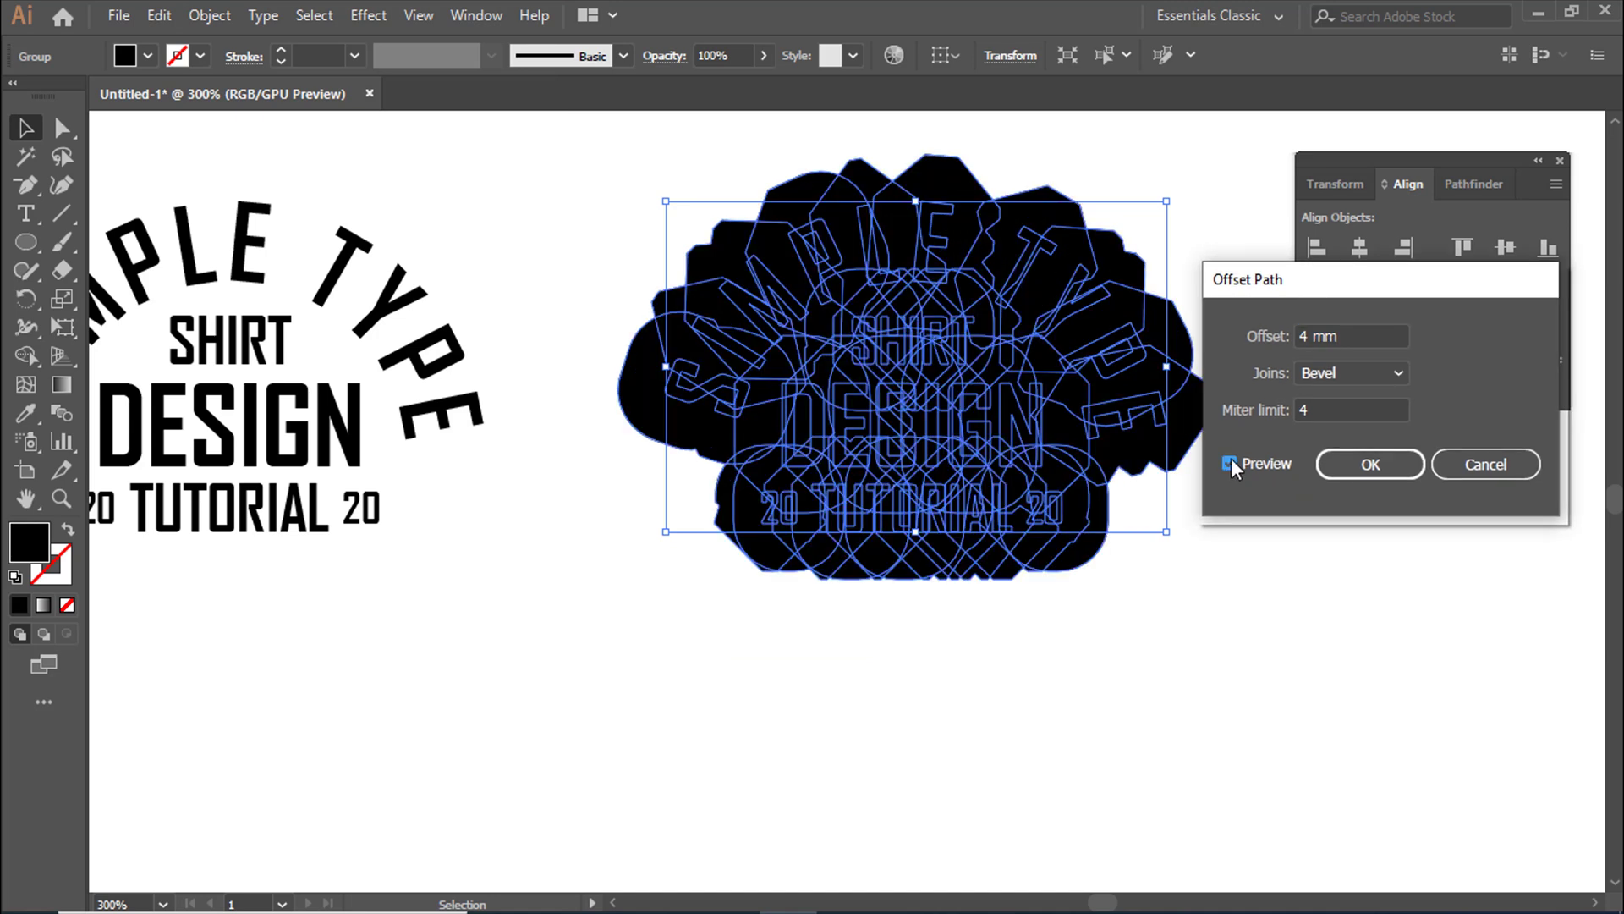
{"action": "double_click", "coordinate": [1345, 334]}
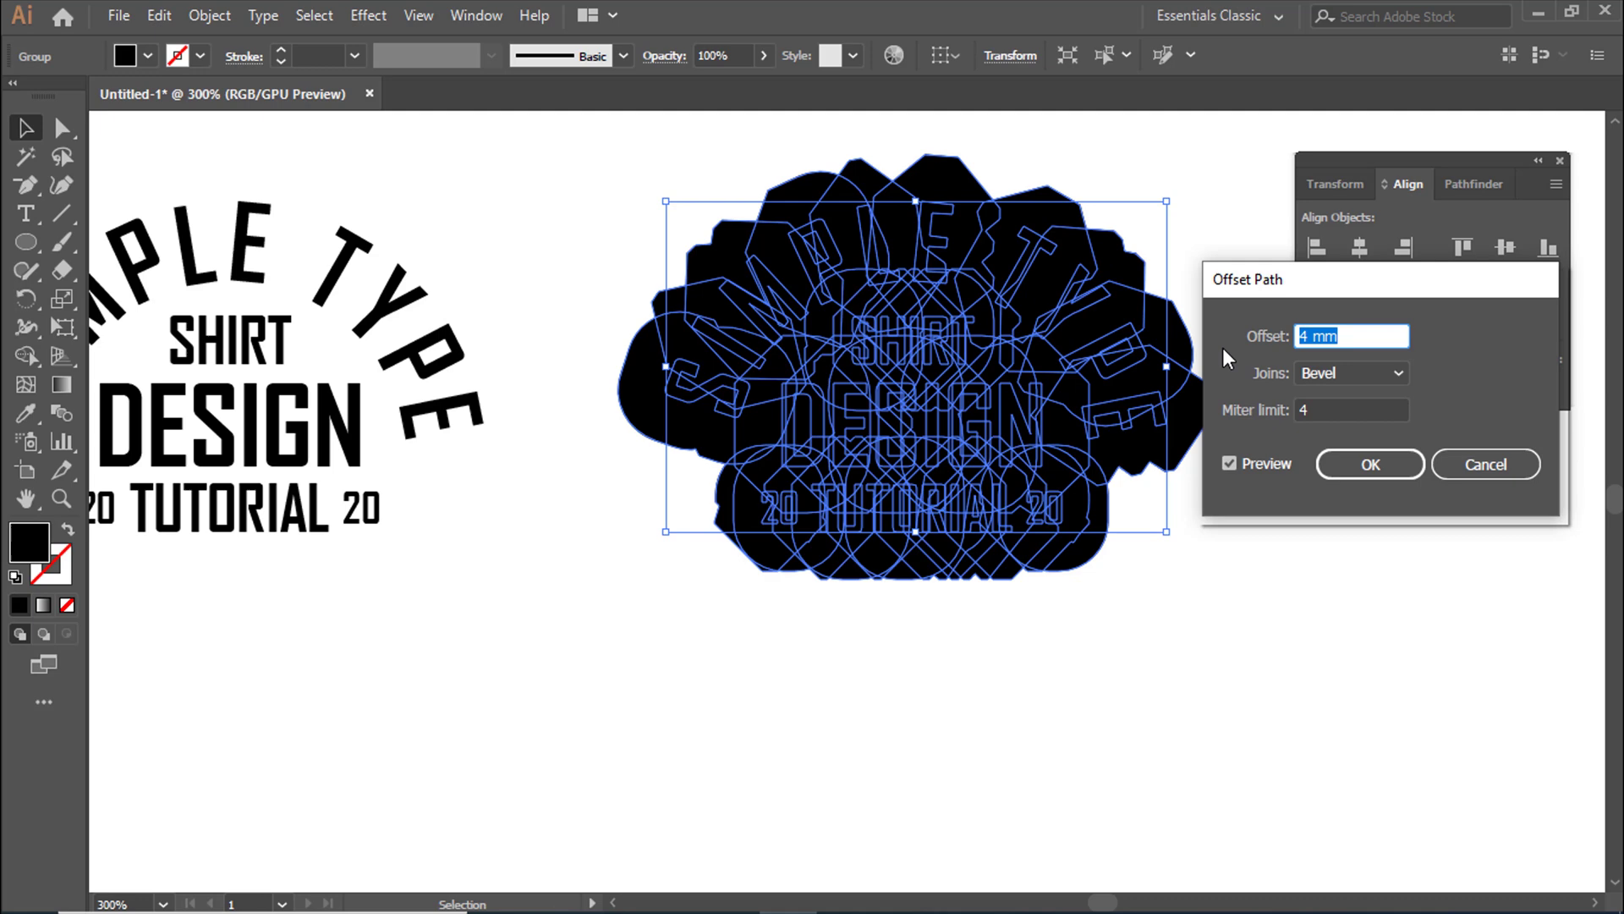
Try Round joins in the preview, switch back to Bevel joins and apply the 4 mm offset.
{"action": "left_click", "coordinate": [1354, 372]}
{"action": "left_click", "coordinate": [1336, 423]}
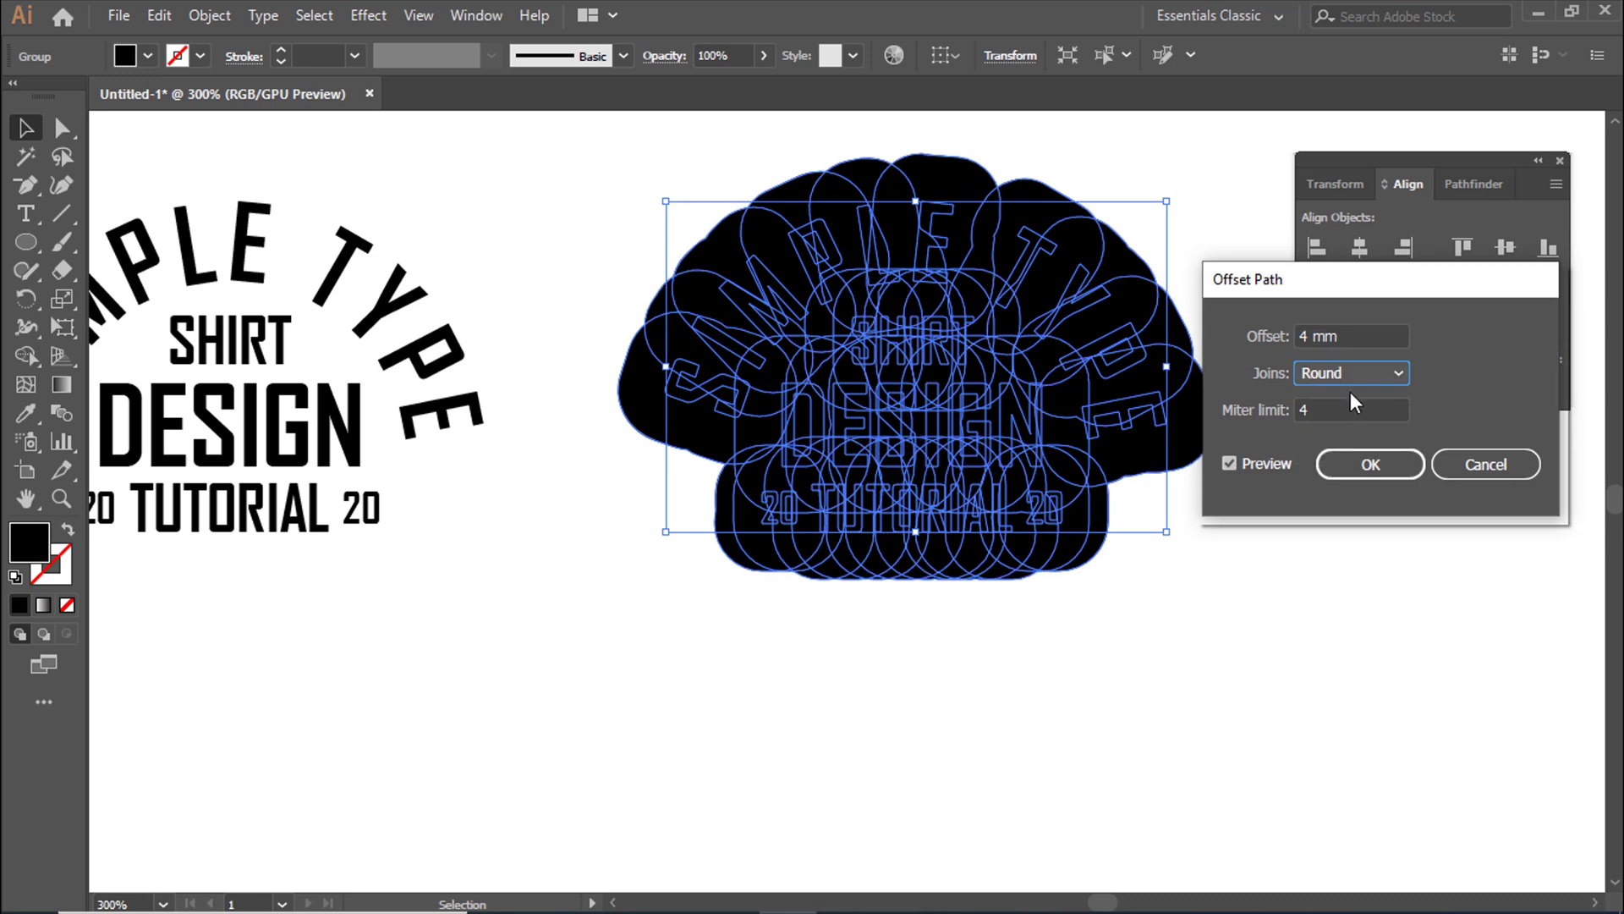
{"action": "left_click", "coordinate": [1363, 376]}
{"action": "left_click", "coordinate": [1354, 396]}
{"action": "left_click", "coordinate": [1354, 387]}
{"action": "left_click", "coordinate": [1351, 444]}
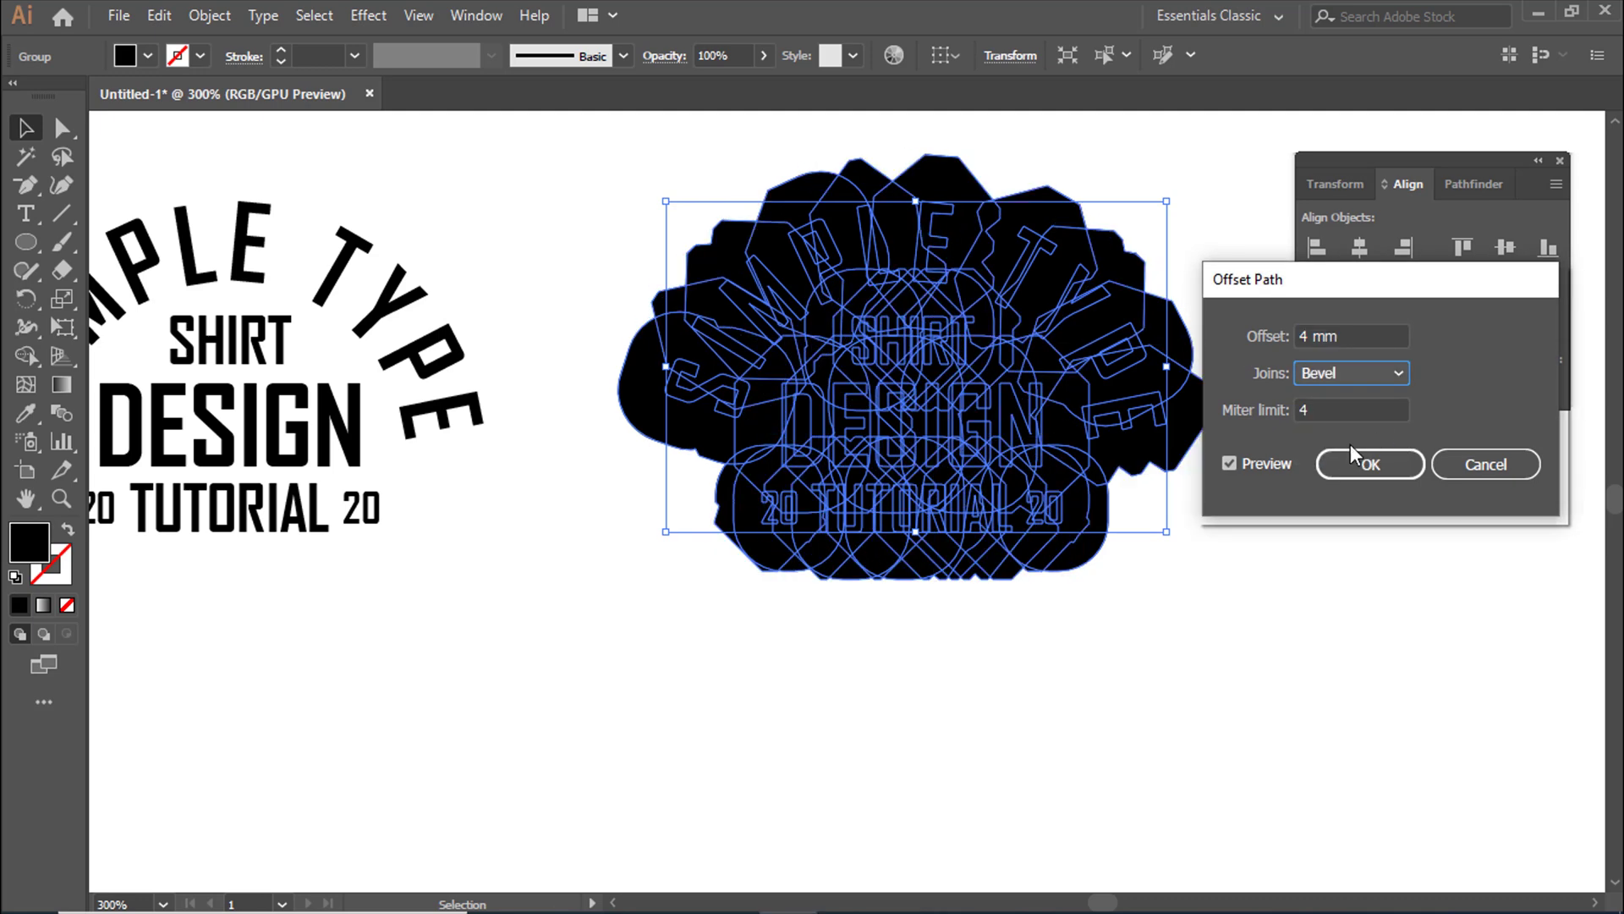
{"action": "left_click", "coordinate": [1364, 466]}
{"action": "left_click", "coordinate": [1305, 496]}
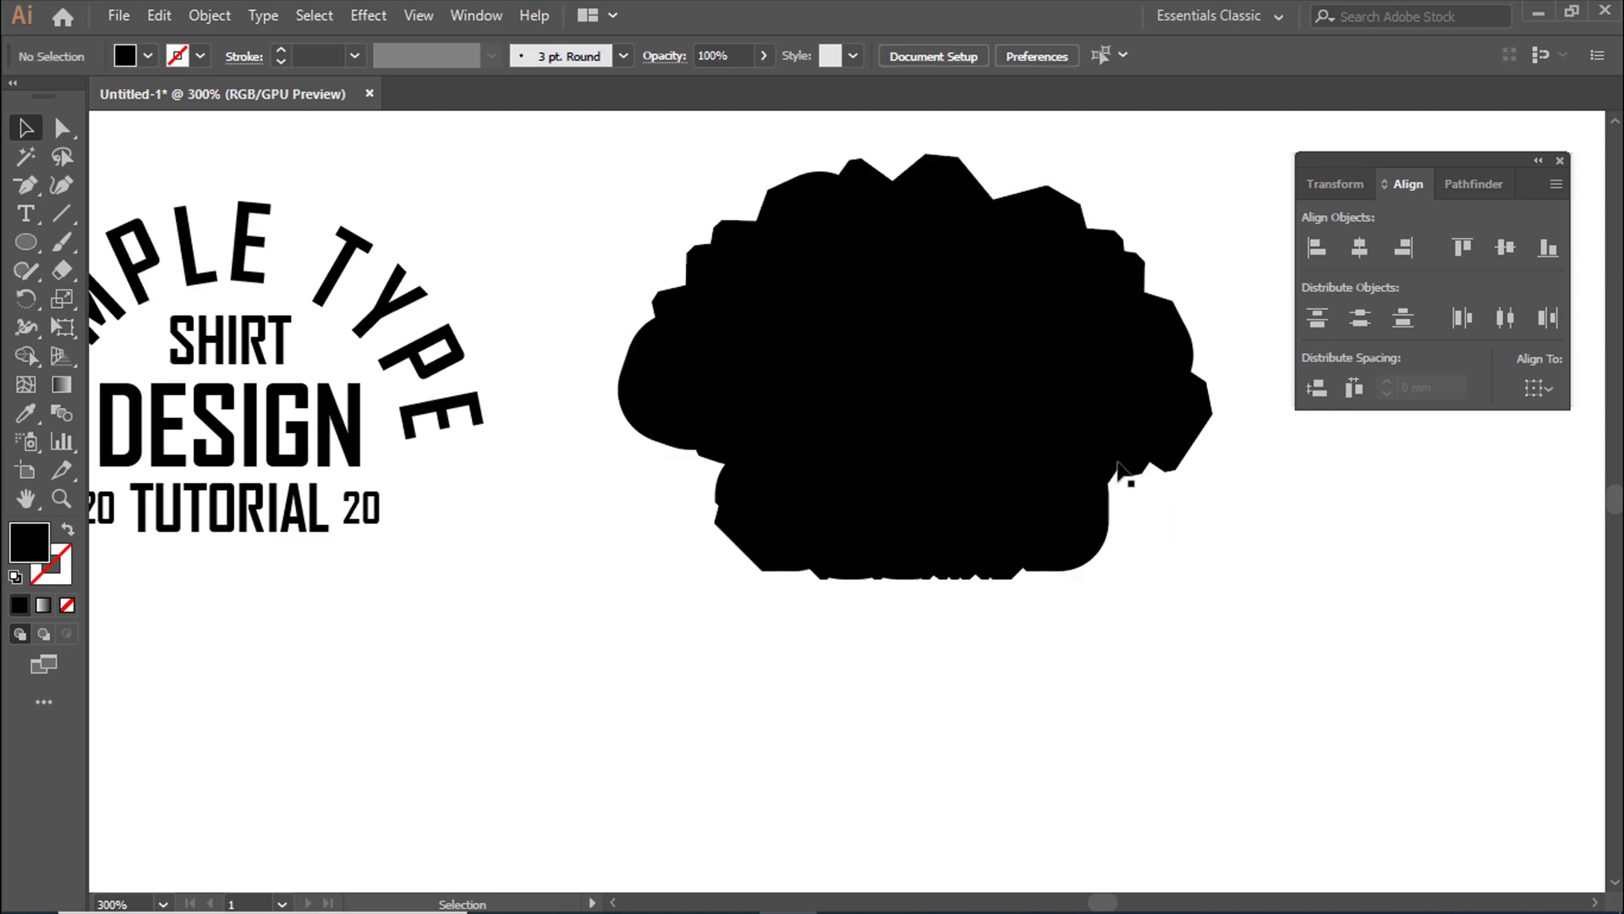
Ungroup the offset lettering copy so each text line can be selected separately.
{"action": "left_click", "coordinate": [918, 459]}
{"action": "right_click", "coordinate": [887, 366]}
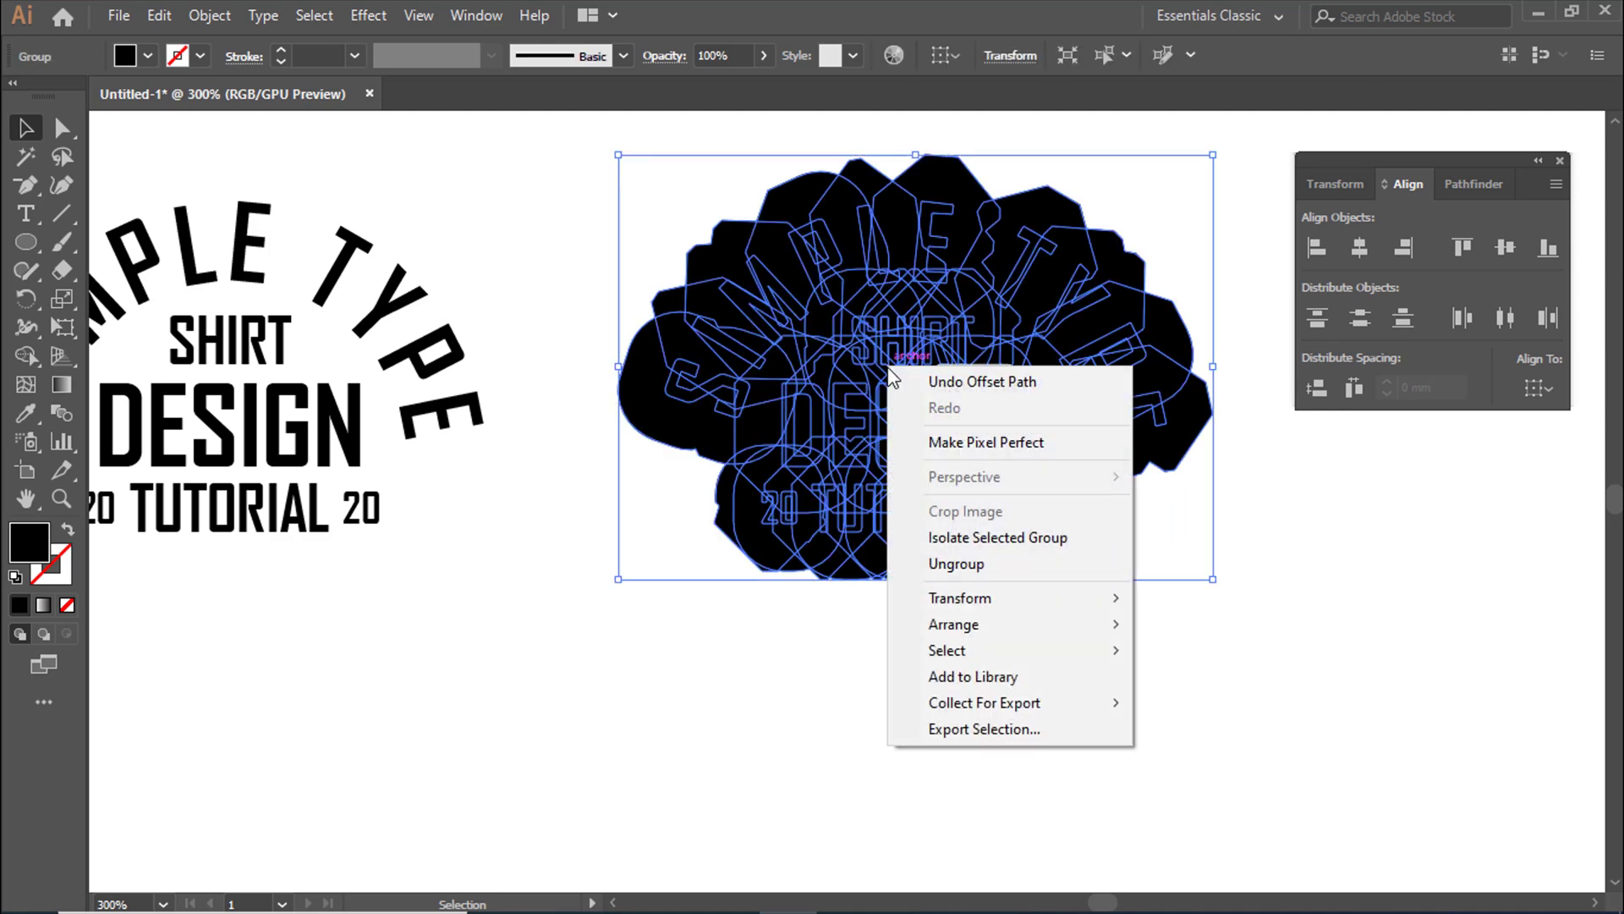
{"action": "left_click", "coordinate": [956, 564]}
{"action": "left_click", "coordinate": [936, 637]}
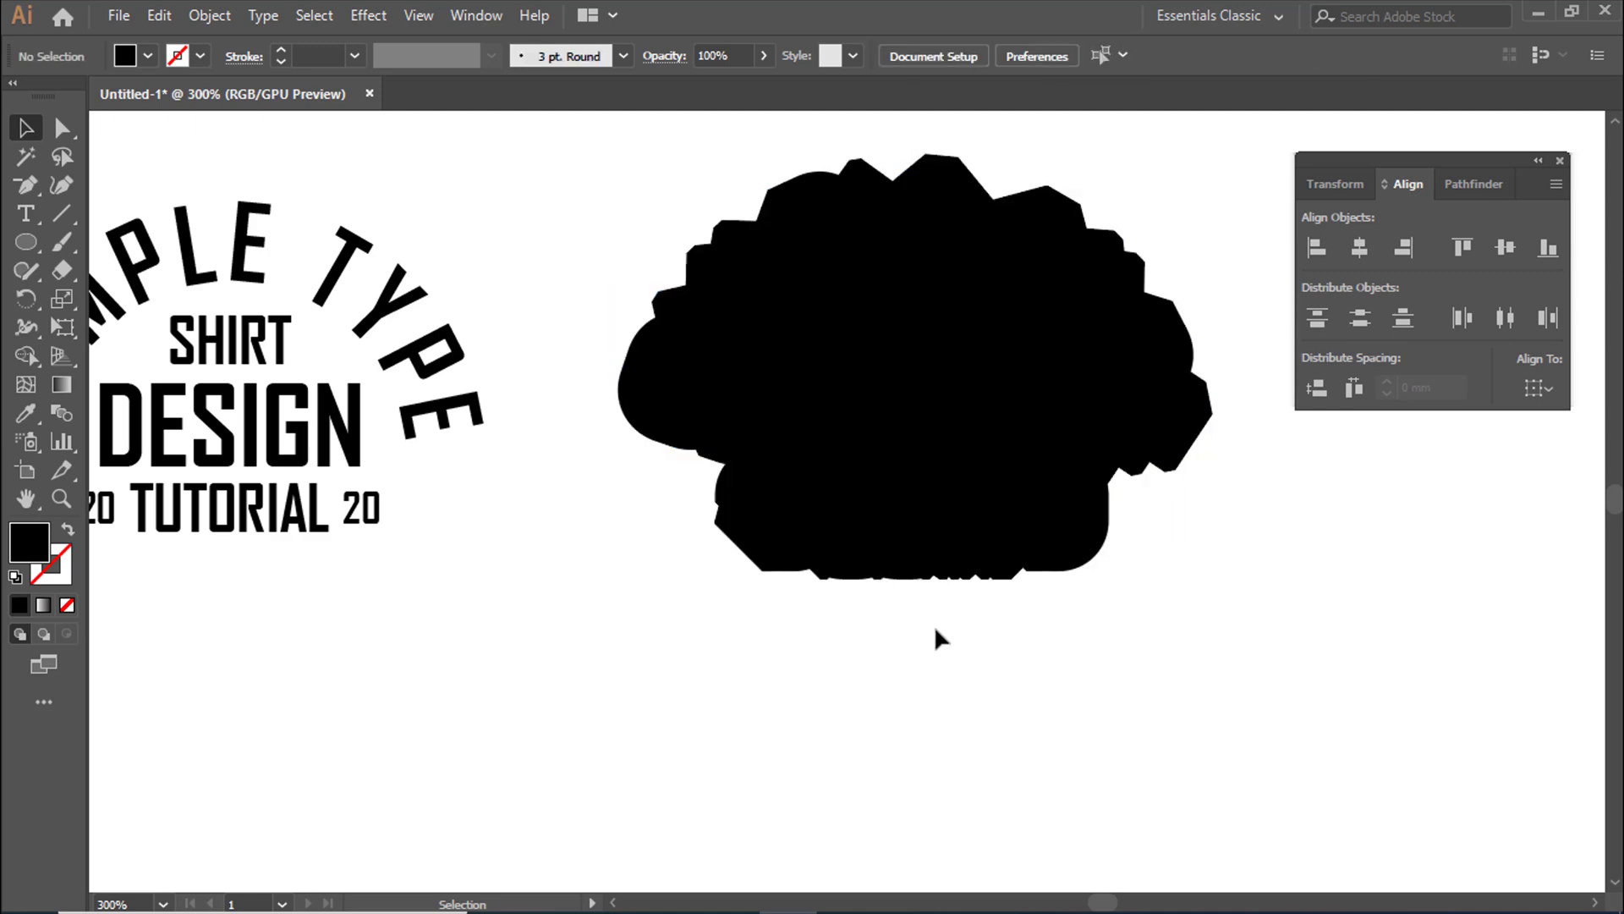
{"action": "key", "text": "ctrl+equal"}
Ungroup the TUTORIAL and DESIGN groups in the offset copy into individual shapes.
{"action": "left_click", "coordinate": [860, 597]}
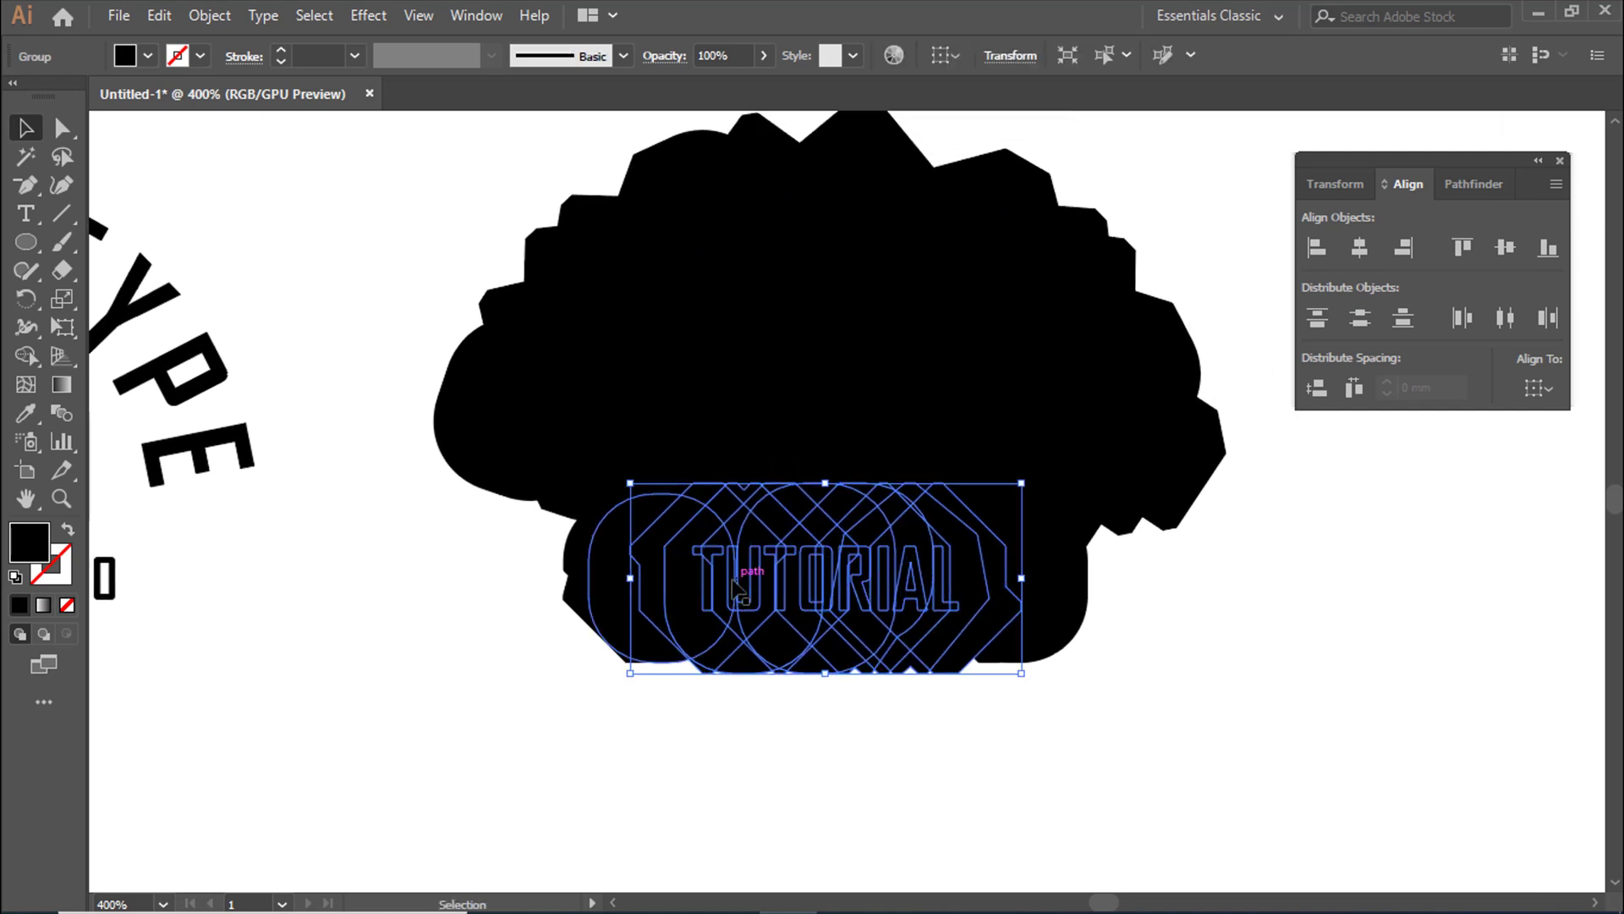
{"action": "right_click", "coordinate": [806, 584]}
{"action": "left_click", "coordinate": [912, 399]}
{"action": "left_click", "coordinate": [844, 454]}
{"action": "right_click", "coordinate": [796, 428]}
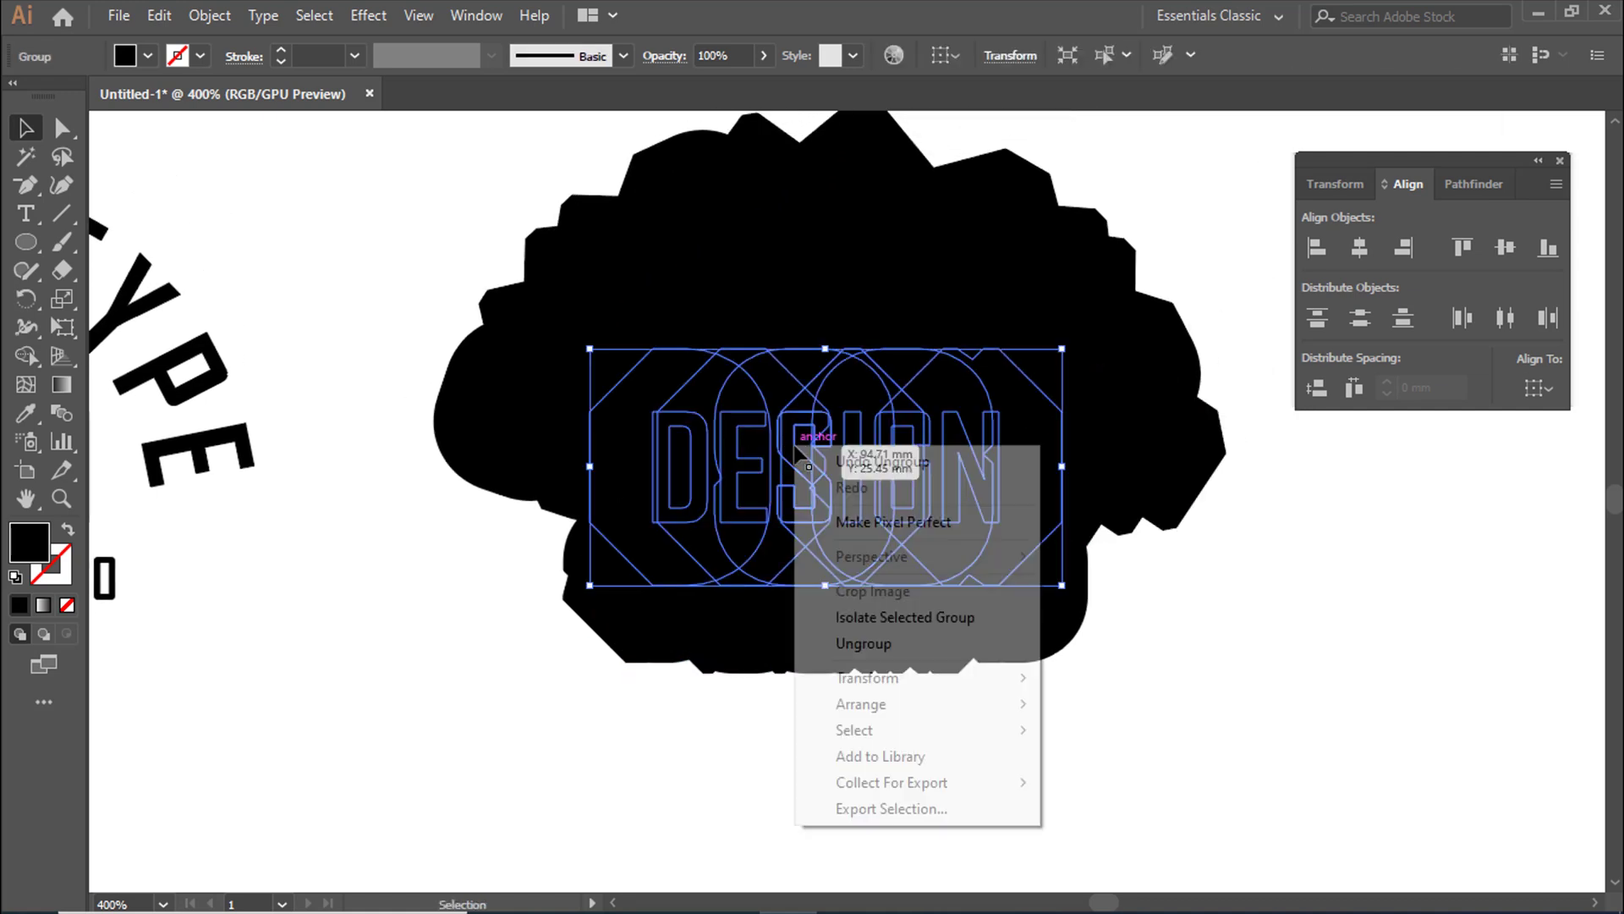
{"action": "left_click", "coordinate": [917, 646]}
Ungroup the arched SIMPLE TYPE group and the group with the two 20s in the offset copy.
{"action": "left_click", "coordinate": [819, 258]}
{"action": "right_click", "coordinate": [817, 246]}
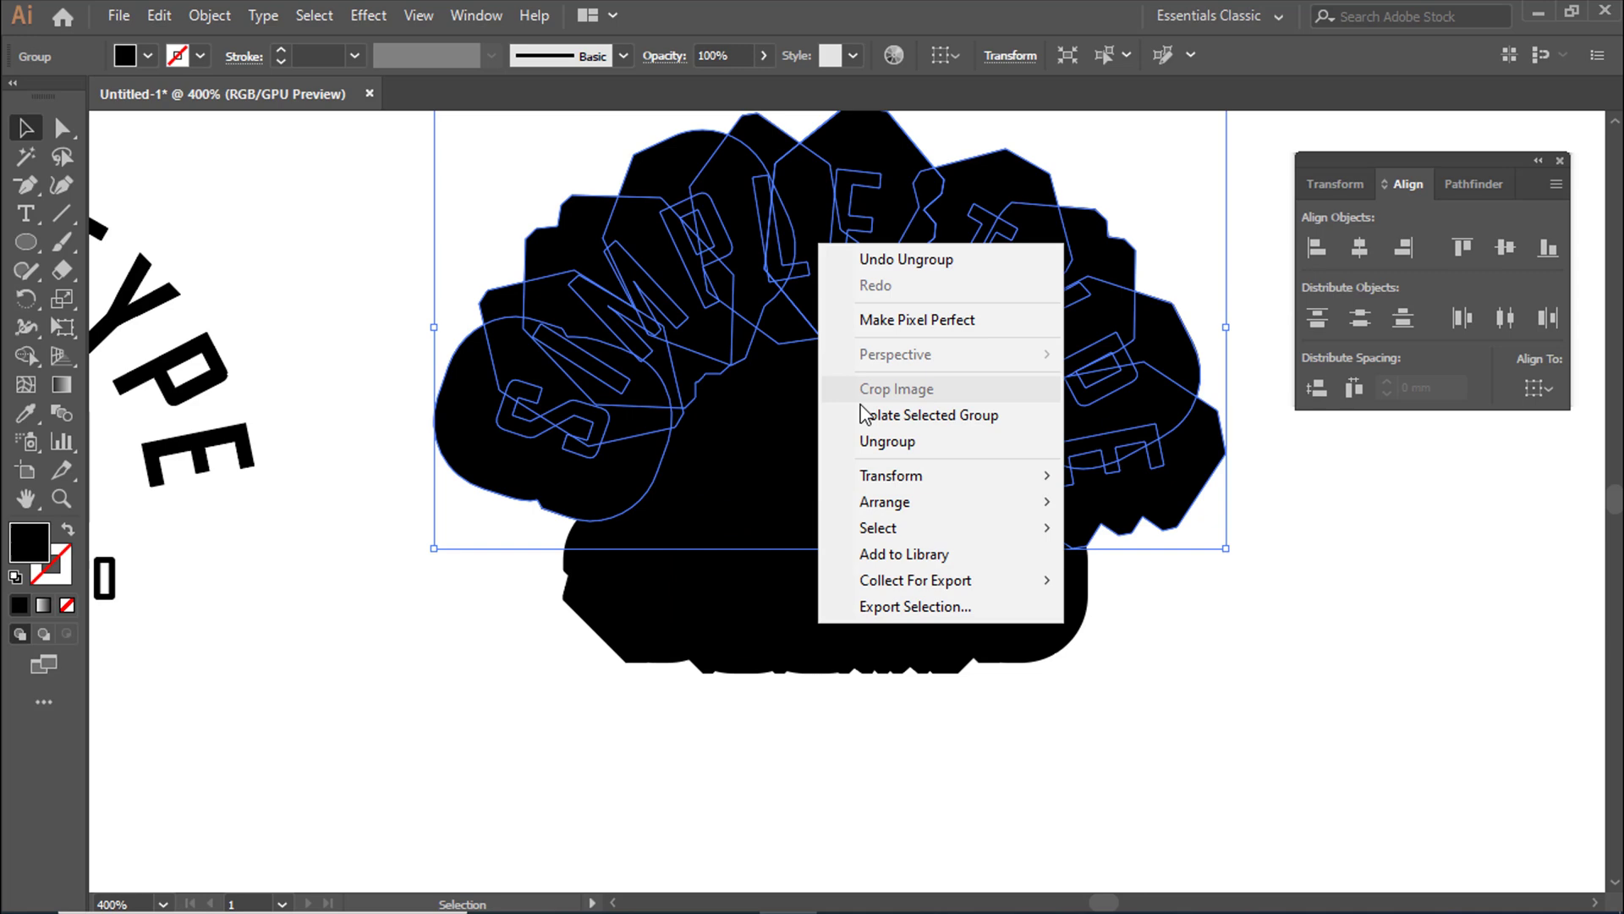
{"action": "left_click", "coordinate": [880, 441]}
{"action": "left_click", "coordinate": [614, 585]}
{"action": "right_click", "coordinate": [616, 587]}
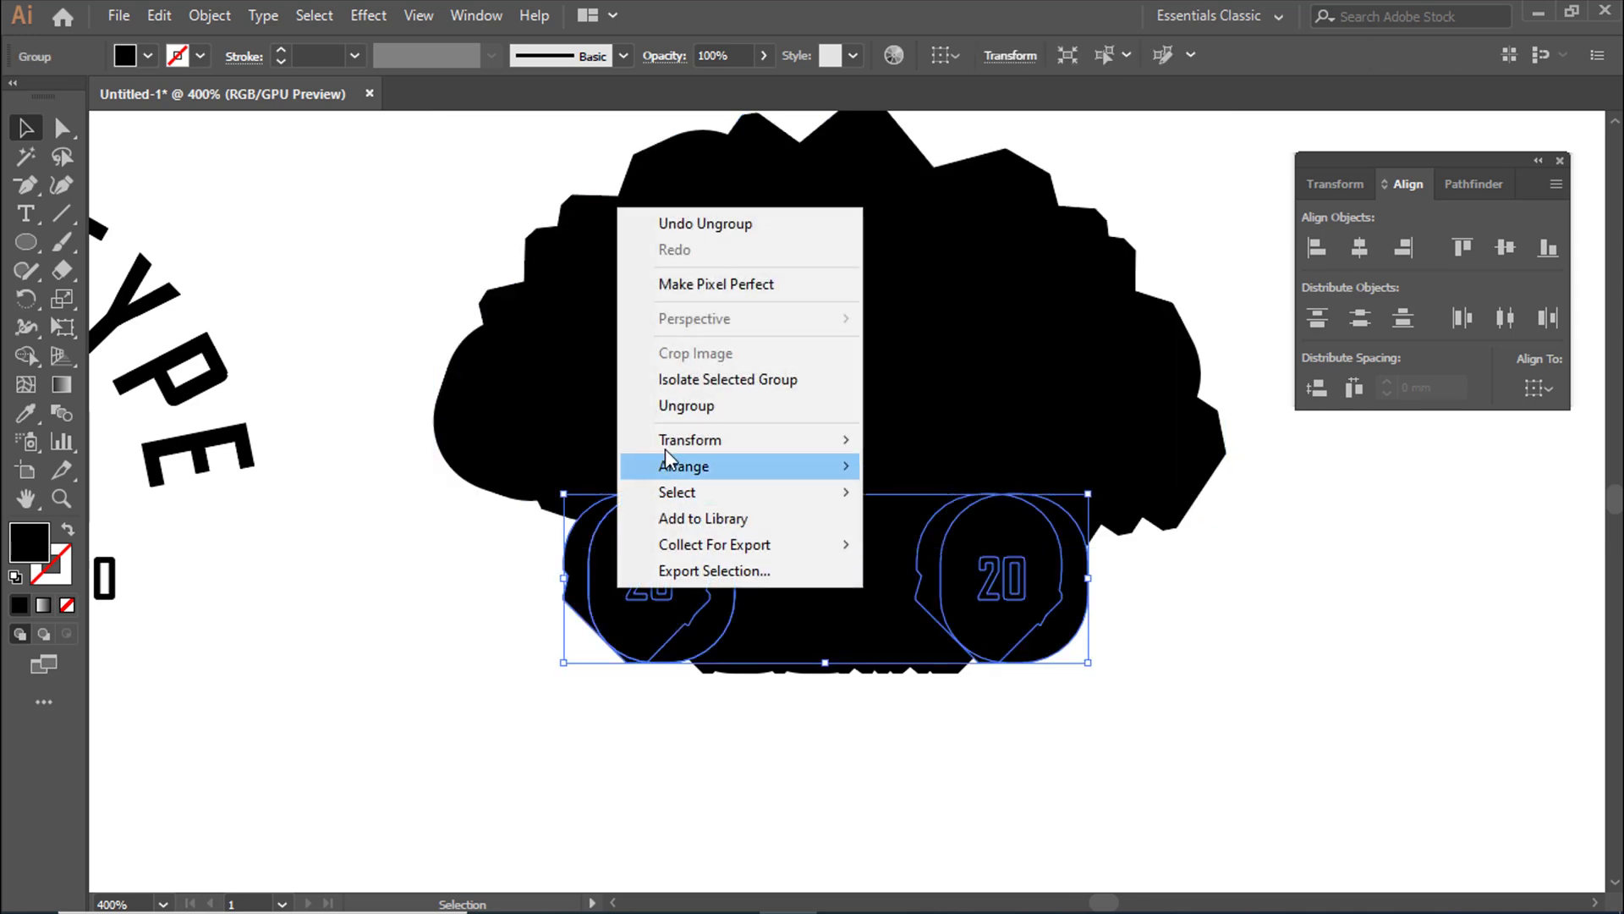
{"action": "left_click", "coordinate": [673, 406]}
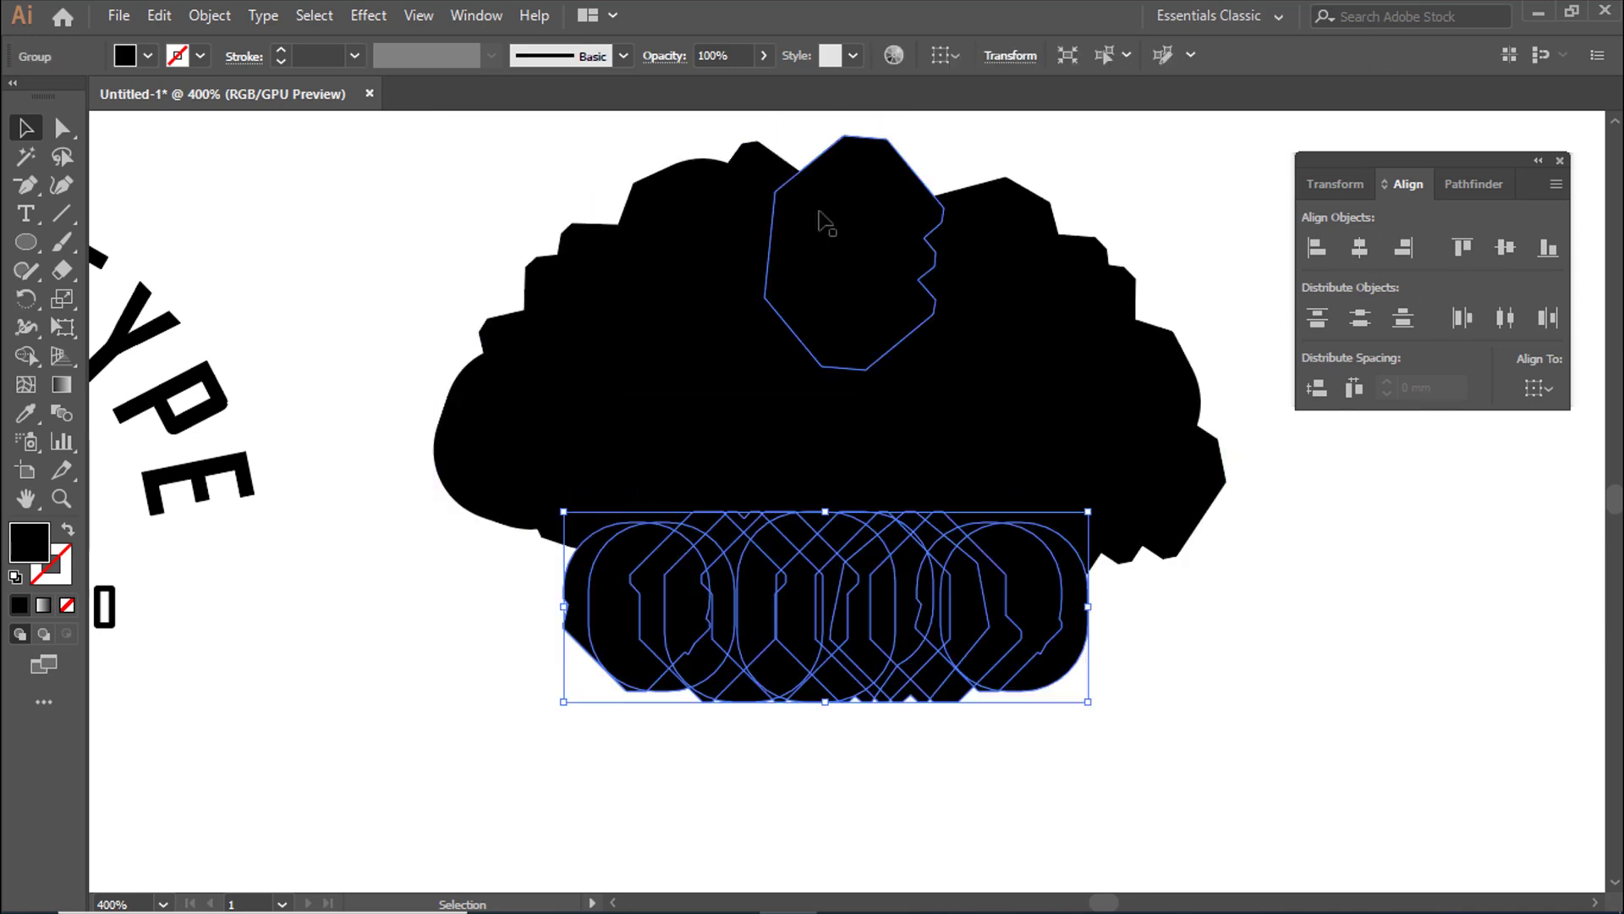
Show the Pathfinder options and unite the offset outlines around the arched letters and DESIGN into one shape.
{"action": "left_click", "coordinate": [477, 15]}
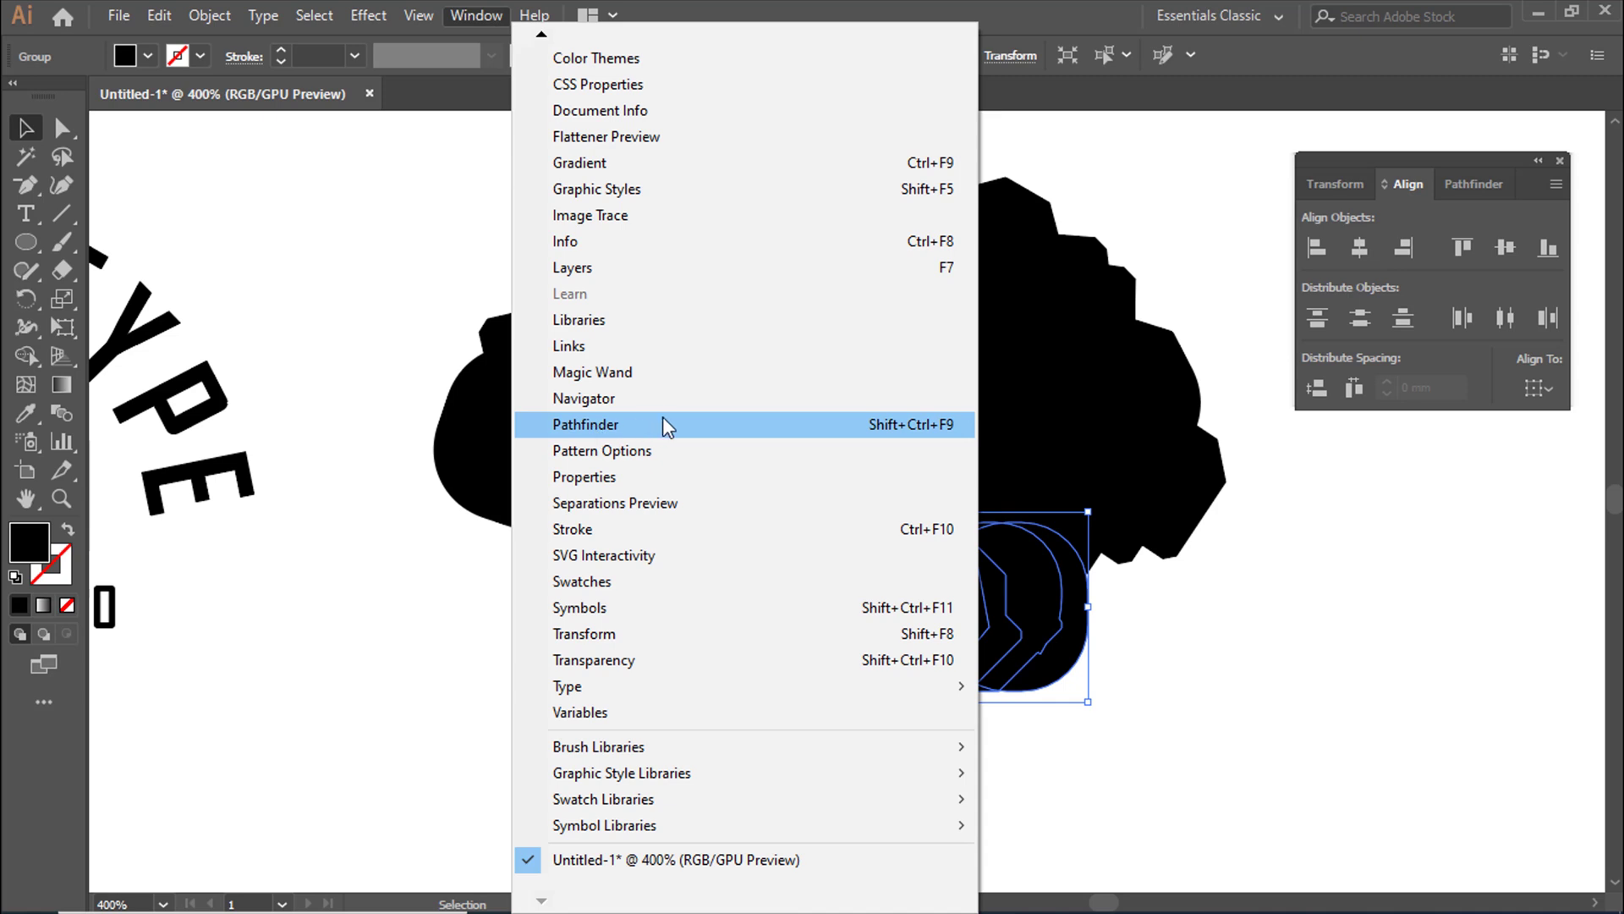
{"action": "left_click", "coordinate": [648, 417]}
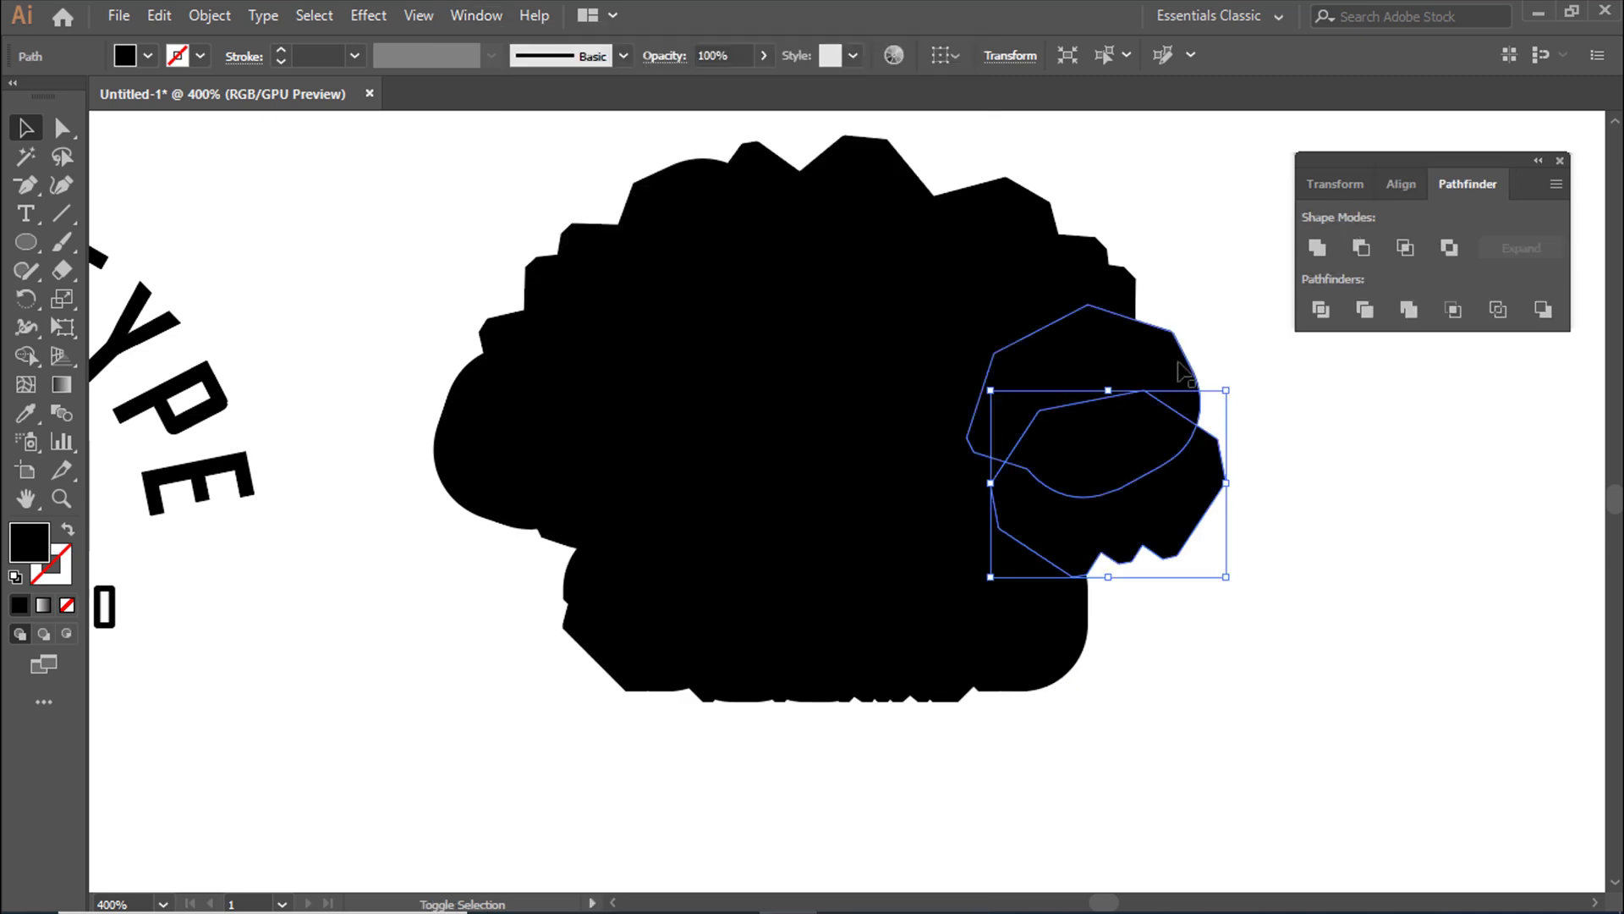
{"action": "left_click", "coordinate": [1142, 356], "text": "shift"}
{"action": "left_click", "coordinate": [1091, 269], "text": "shift"}
{"action": "left_click", "coordinate": [1015, 203], "text": "shift"}
{"action": "left_click", "coordinate": [877, 151], "text": "shift"}
{"action": "left_click", "coordinate": [746, 162], "text": "shift"}
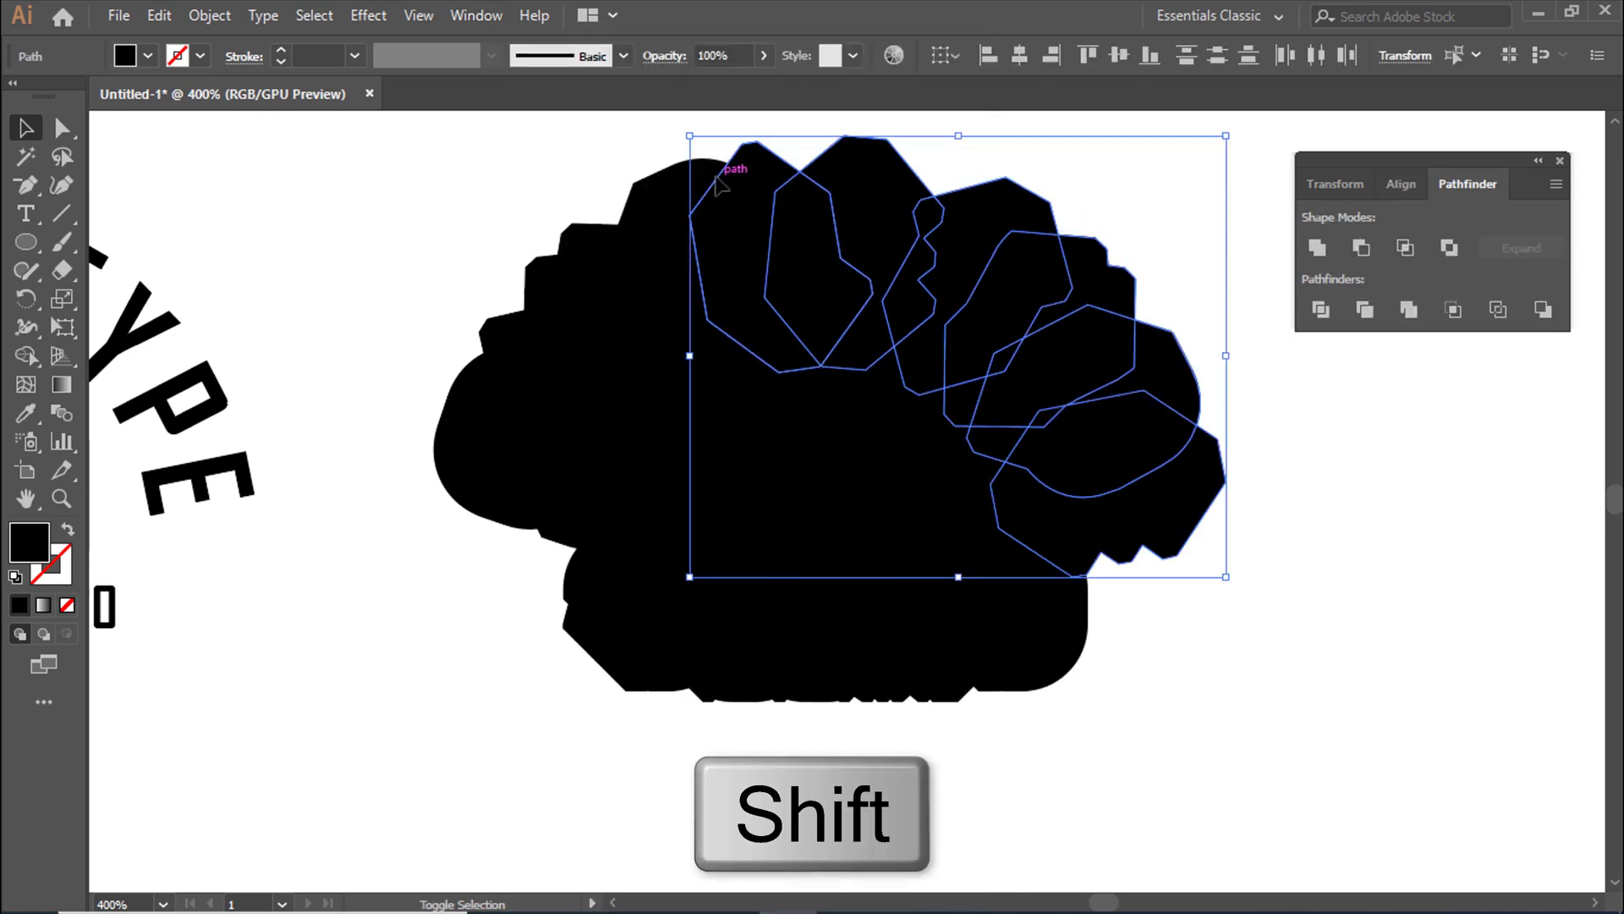
{"action": "left_click", "coordinate": [667, 175], "text": "shift"}
{"action": "left_click", "coordinate": [580, 241], "text": "shift"}
{"action": "left_click", "coordinate": [502, 337], "text": "shift"}
{"action": "left_click", "coordinate": [455, 427], "text": "shift"}
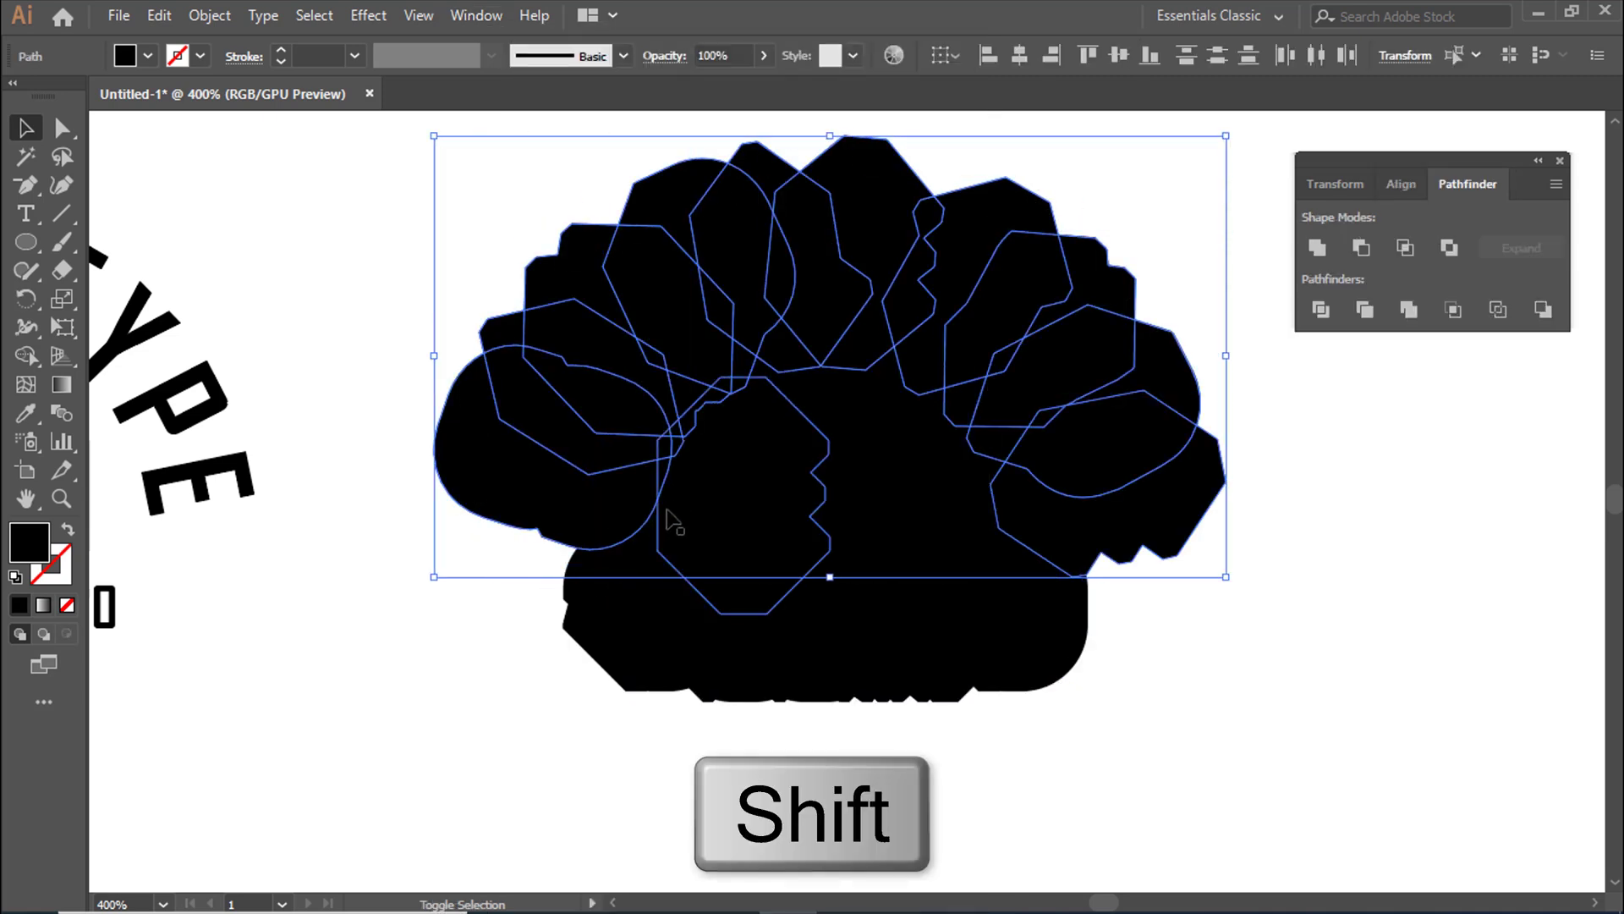
{"action": "left_click", "coordinate": [667, 513], "text": "shift"}
{"action": "left_click", "coordinate": [880, 419], "text": "shift"}
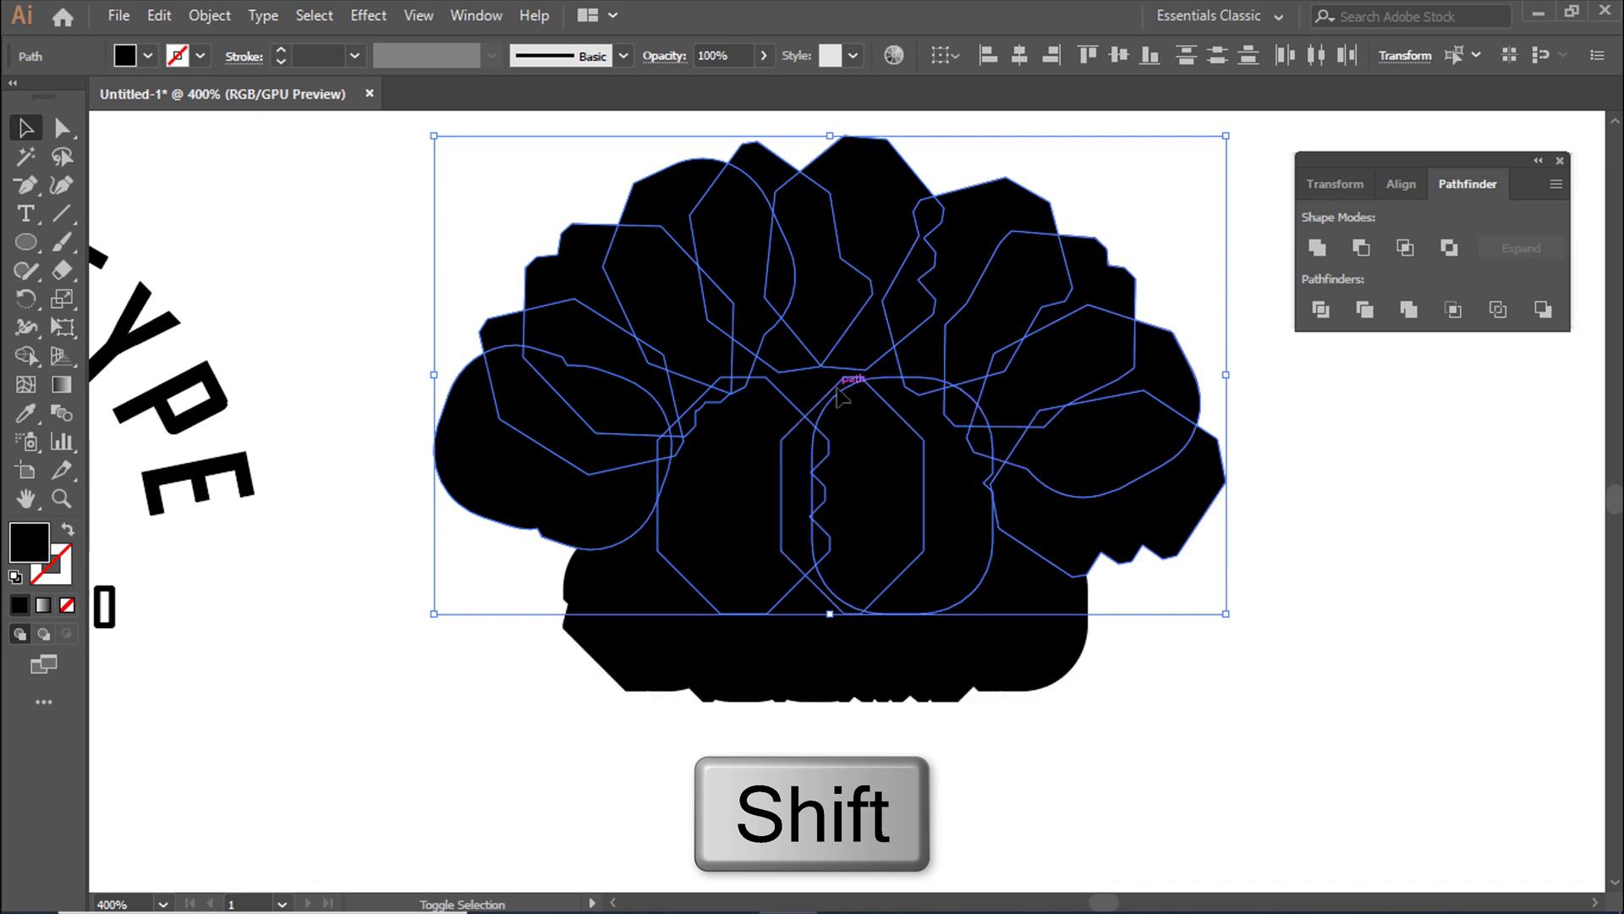
{"action": "left_click", "coordinate": [939, 408], "text": "shift"}
{"action": "left_click", "coordinate": [799, 393], "text": "shift"}
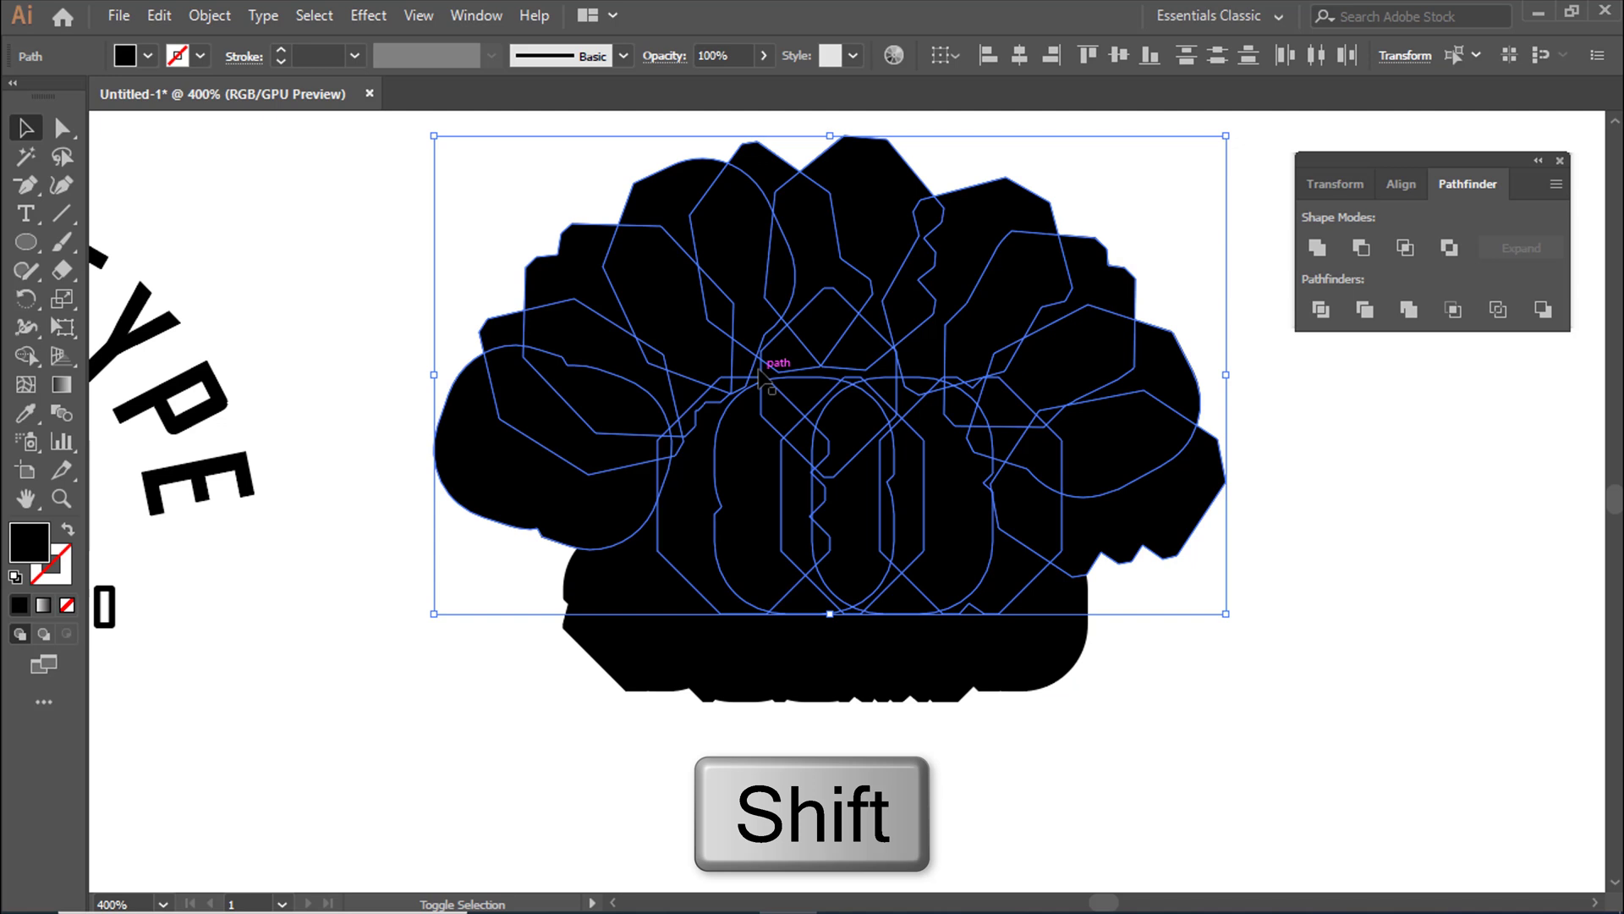
{"action": "left_click", "coordinate": [759, 371], "text": "shift"}
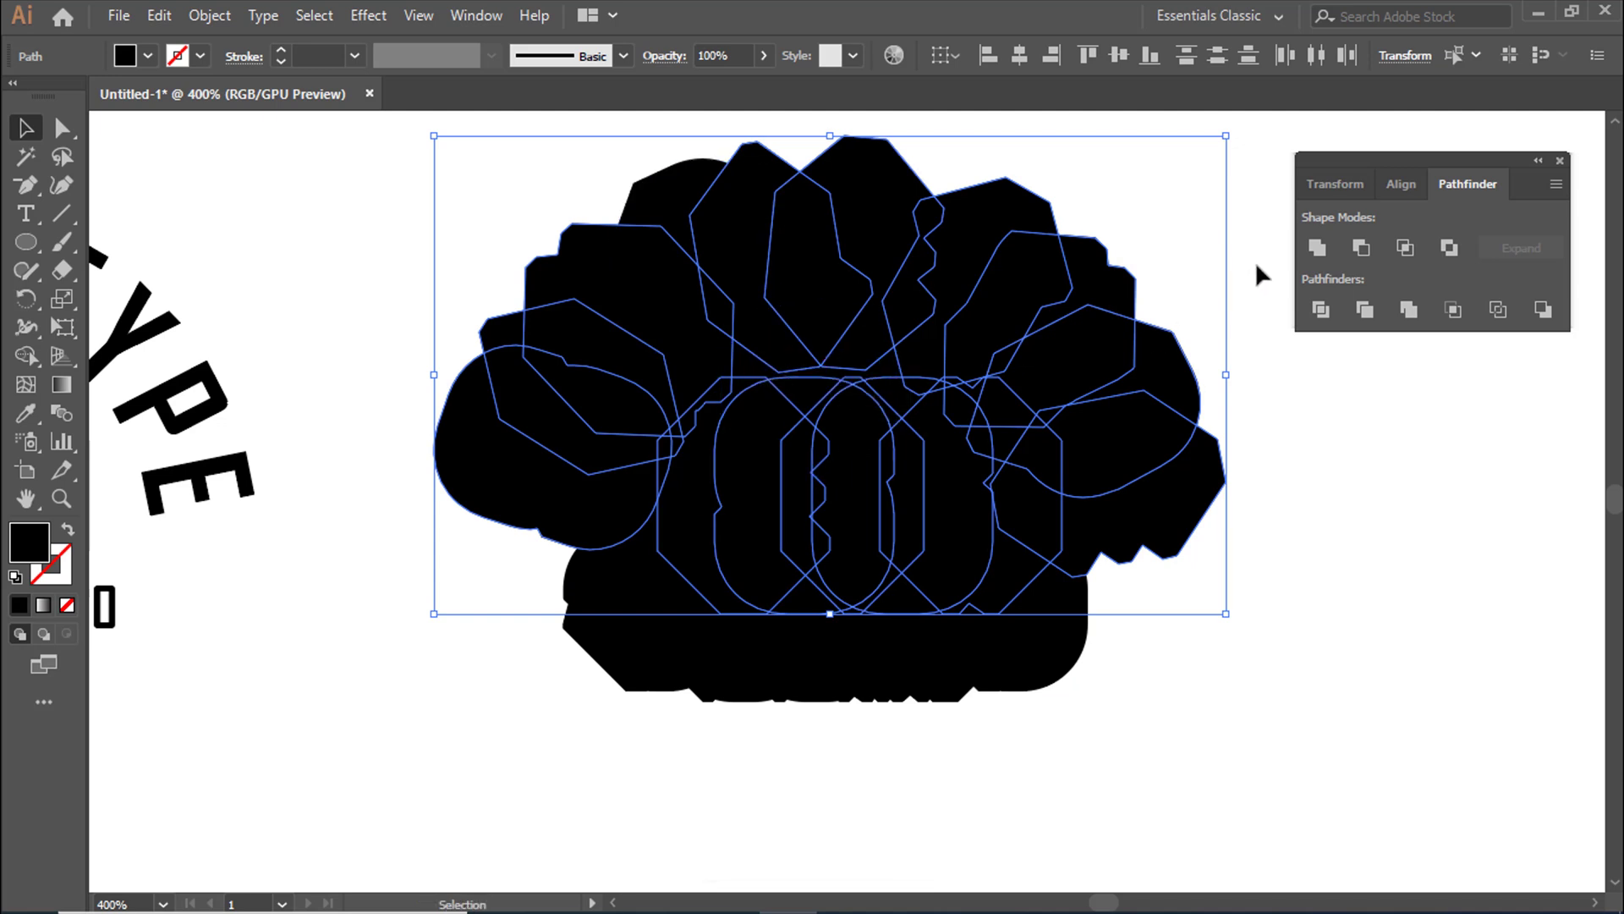
{"action": "left_click", "coordinate": [1317, 248]}
{"action": "left_click", "coordinate": [1317, 248]}
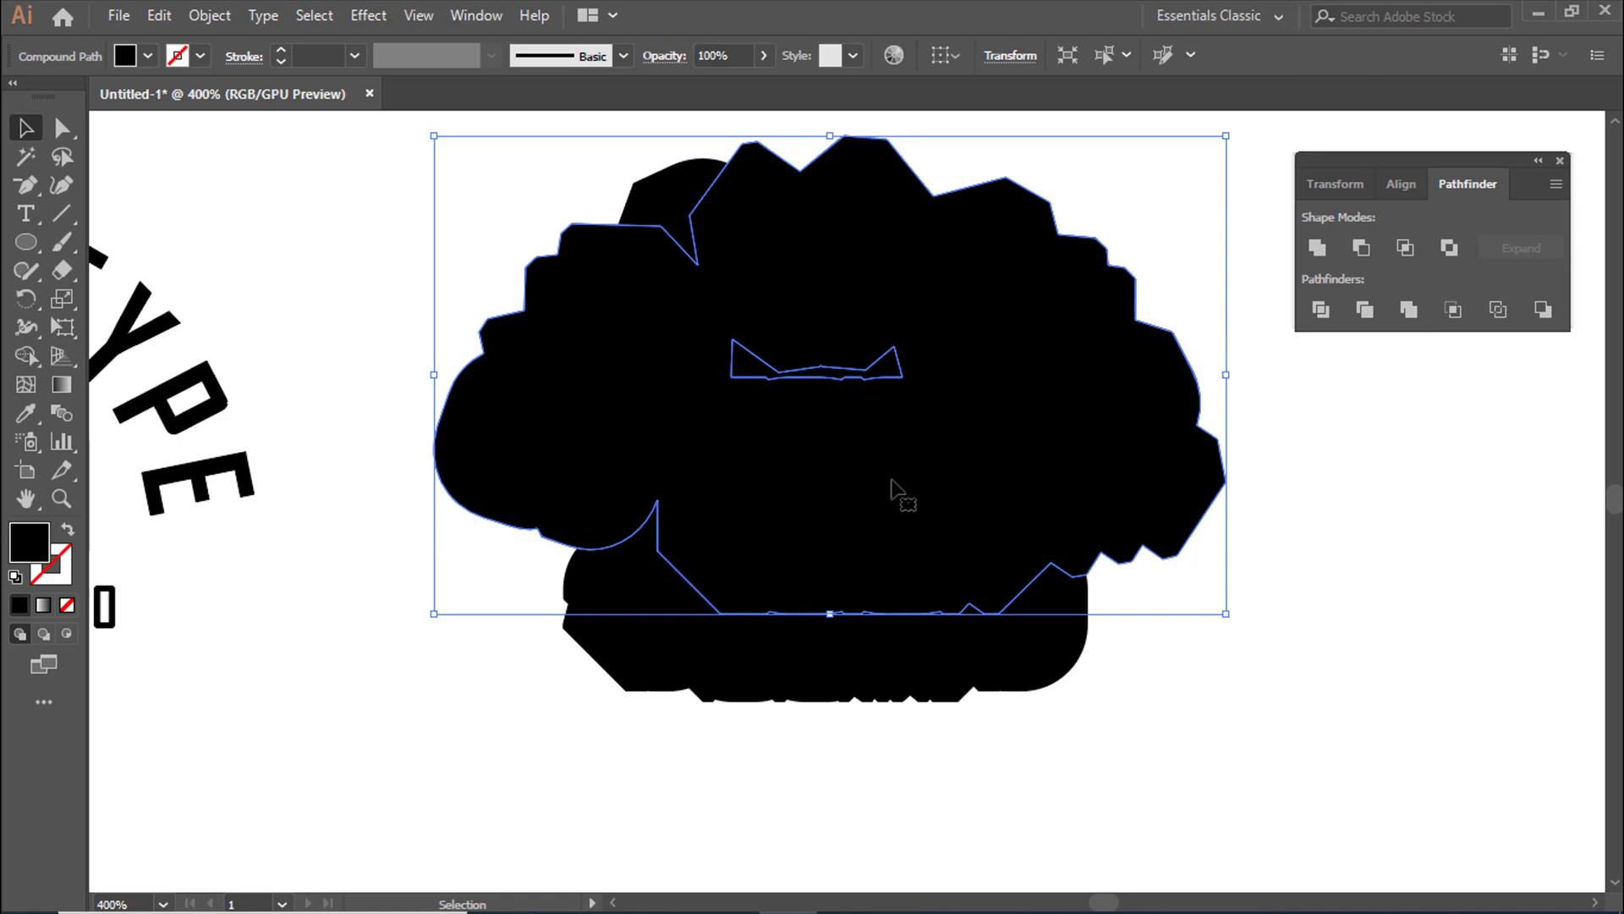
Send the united offset shape behind all the other shapes.
{"action": "right_click", "coordinate": [901, 477]}
{"action": "mouse_move", "coordinate": [982, 713]}
{"action": "left_click", "coordinate": [1352, 788]}
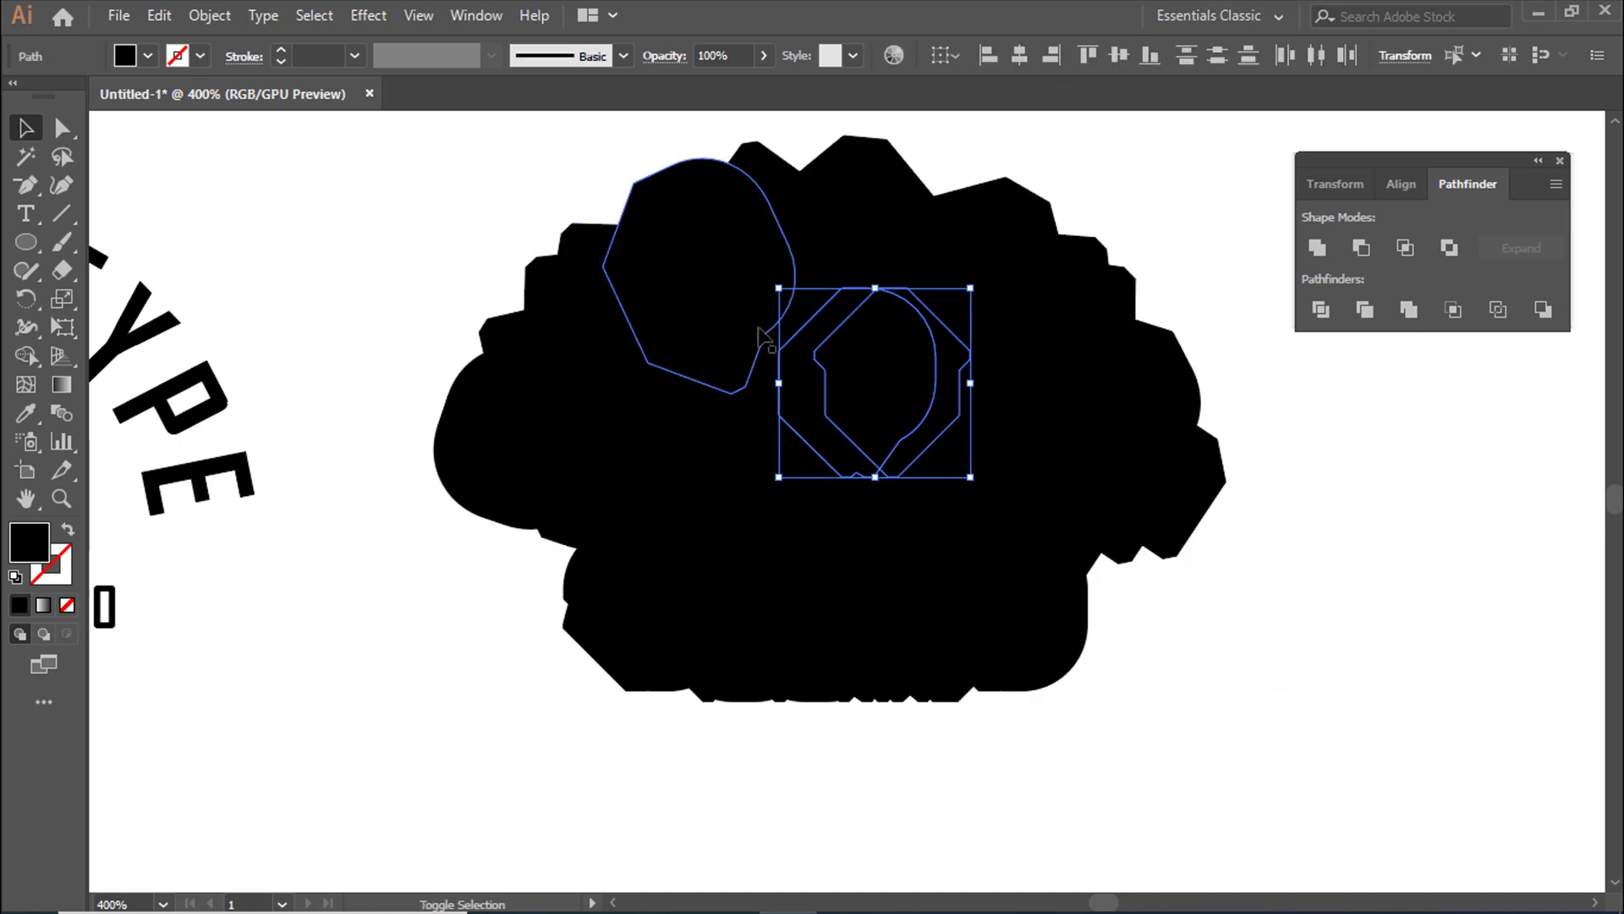
Group the leftover offset outlines with the large and bottom-row shapes and unite them into a single background.
{"action": "left_click", "coordinate": [745, 364], "text": "shift"}
{"action": "left_click", "coordinate": [737, 423], "text": "shift"}
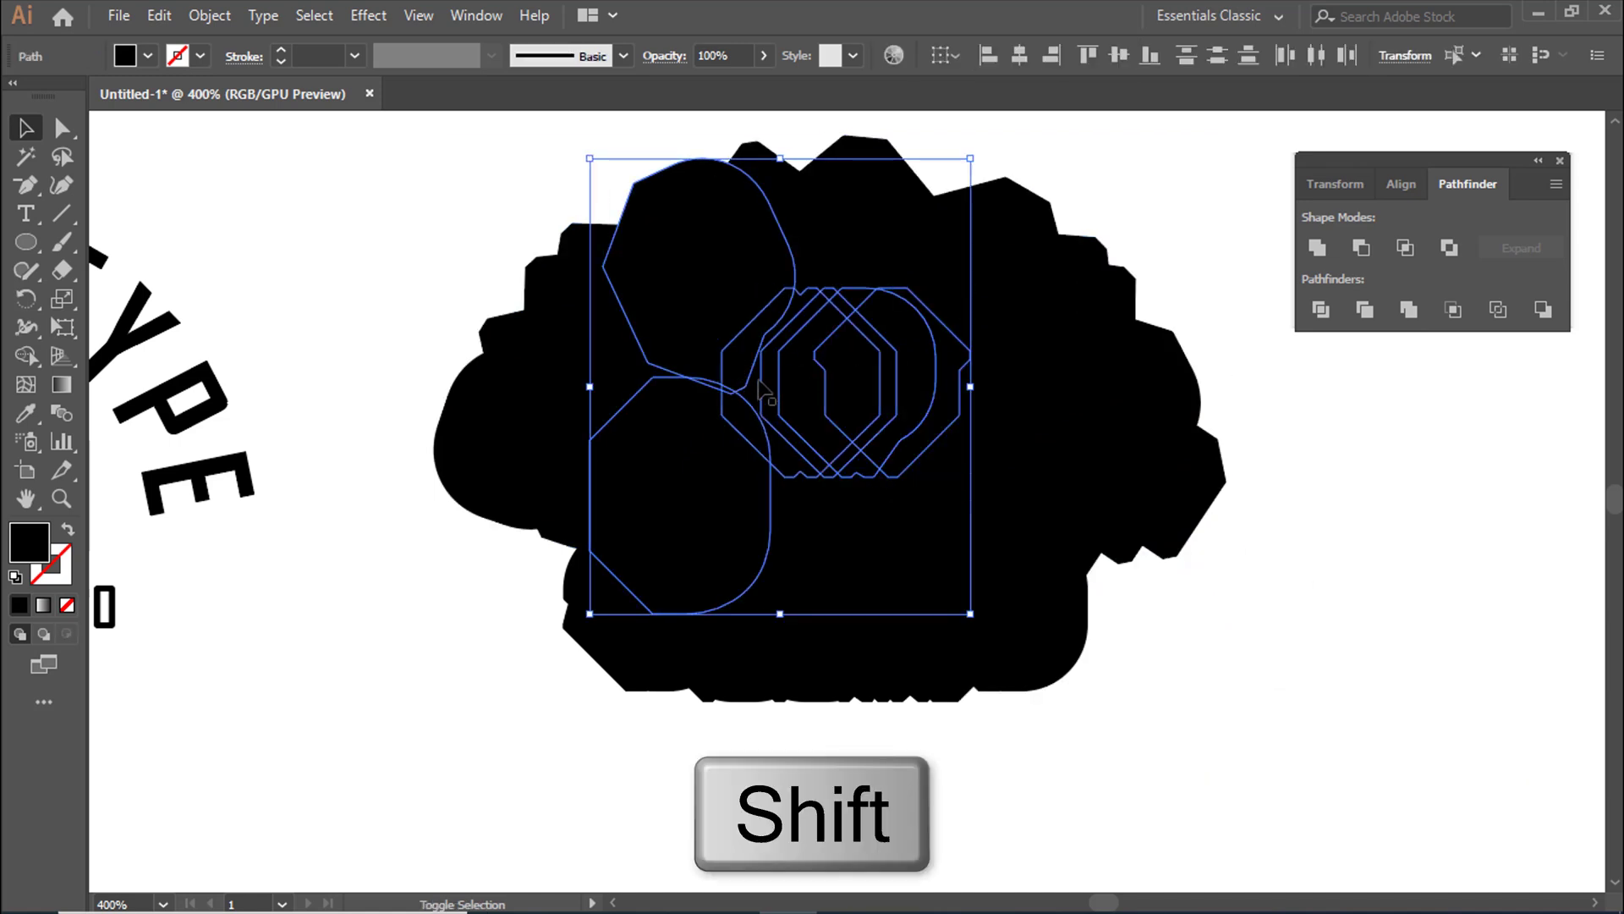
{"action": "left_click", "coordinate": [462, 441], "text": "shift"}
{"action": "left_click", "coordinate": [708, 645], "text": "shift"}
{"action": "left_click", "coordinate": [1172, 525], "text": "shift"}
{"action": "left_click", "coordinate": [889, 191], "text": "shift"}
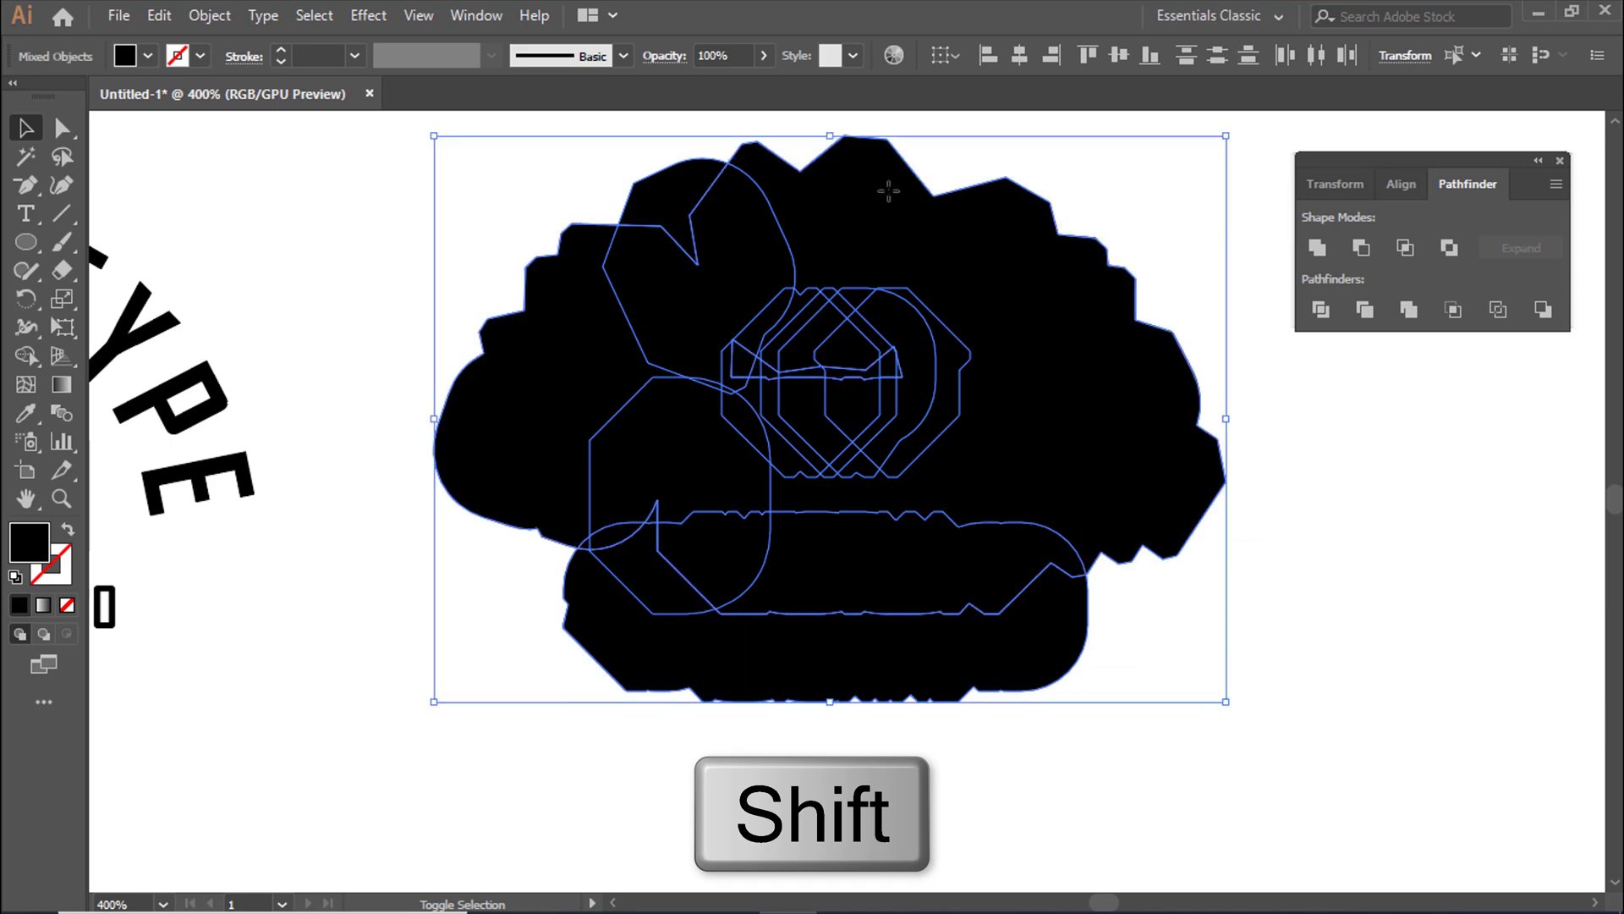
{"action": "key", "text": "ctrl+g"}
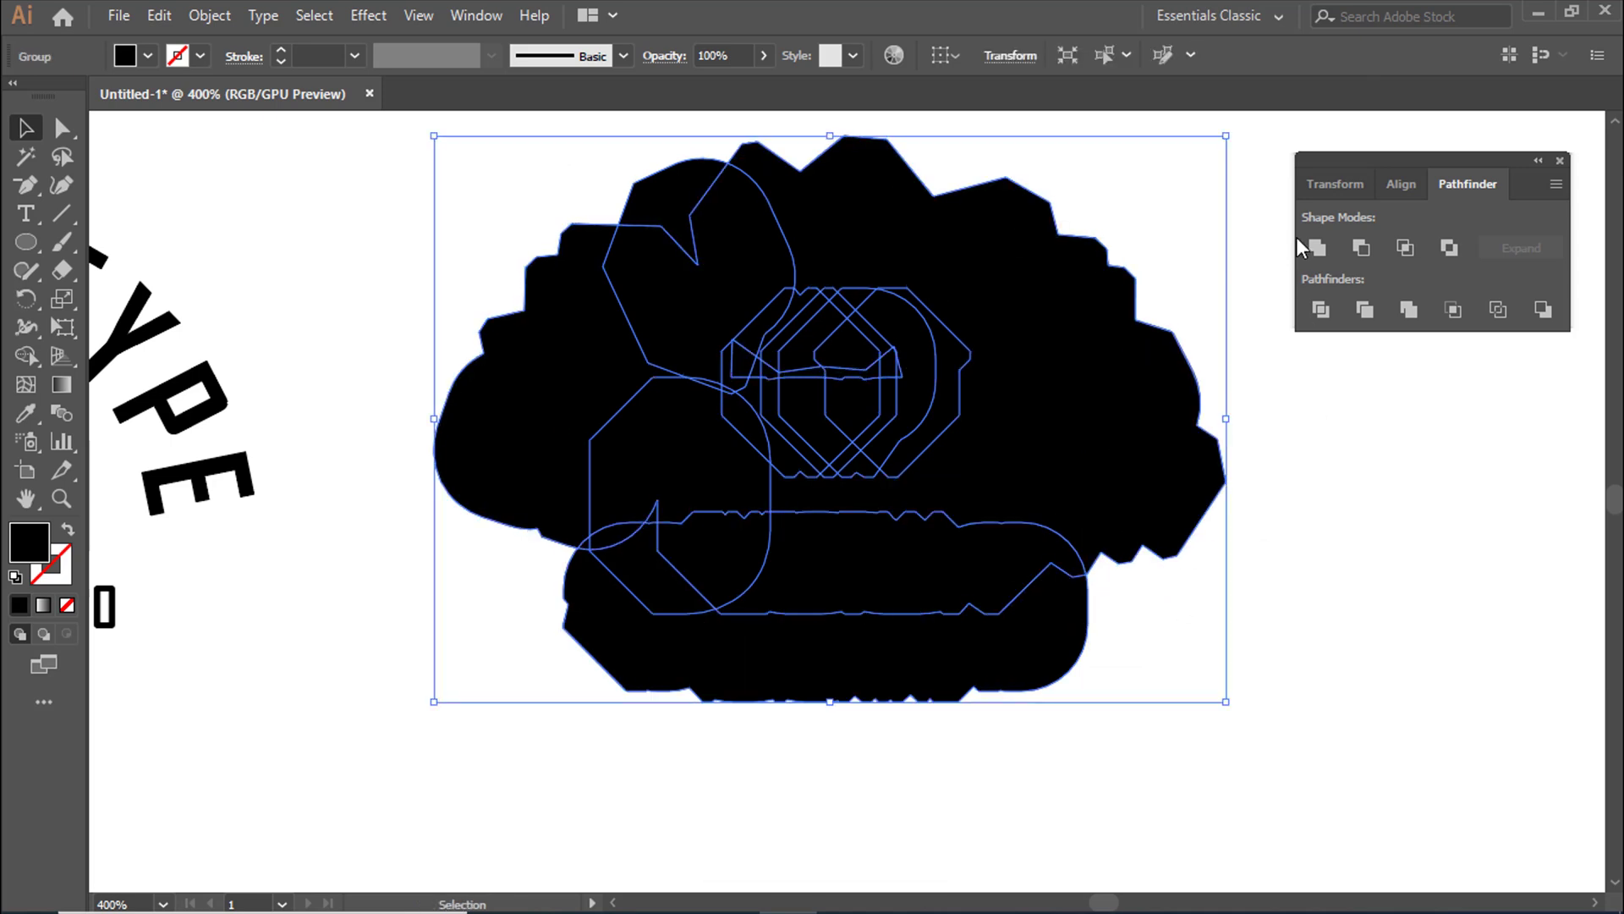
{"action": "left_click", "coordinate": [1316, 247]}
{"action": "key", "text": "ctrl+shift+a"}
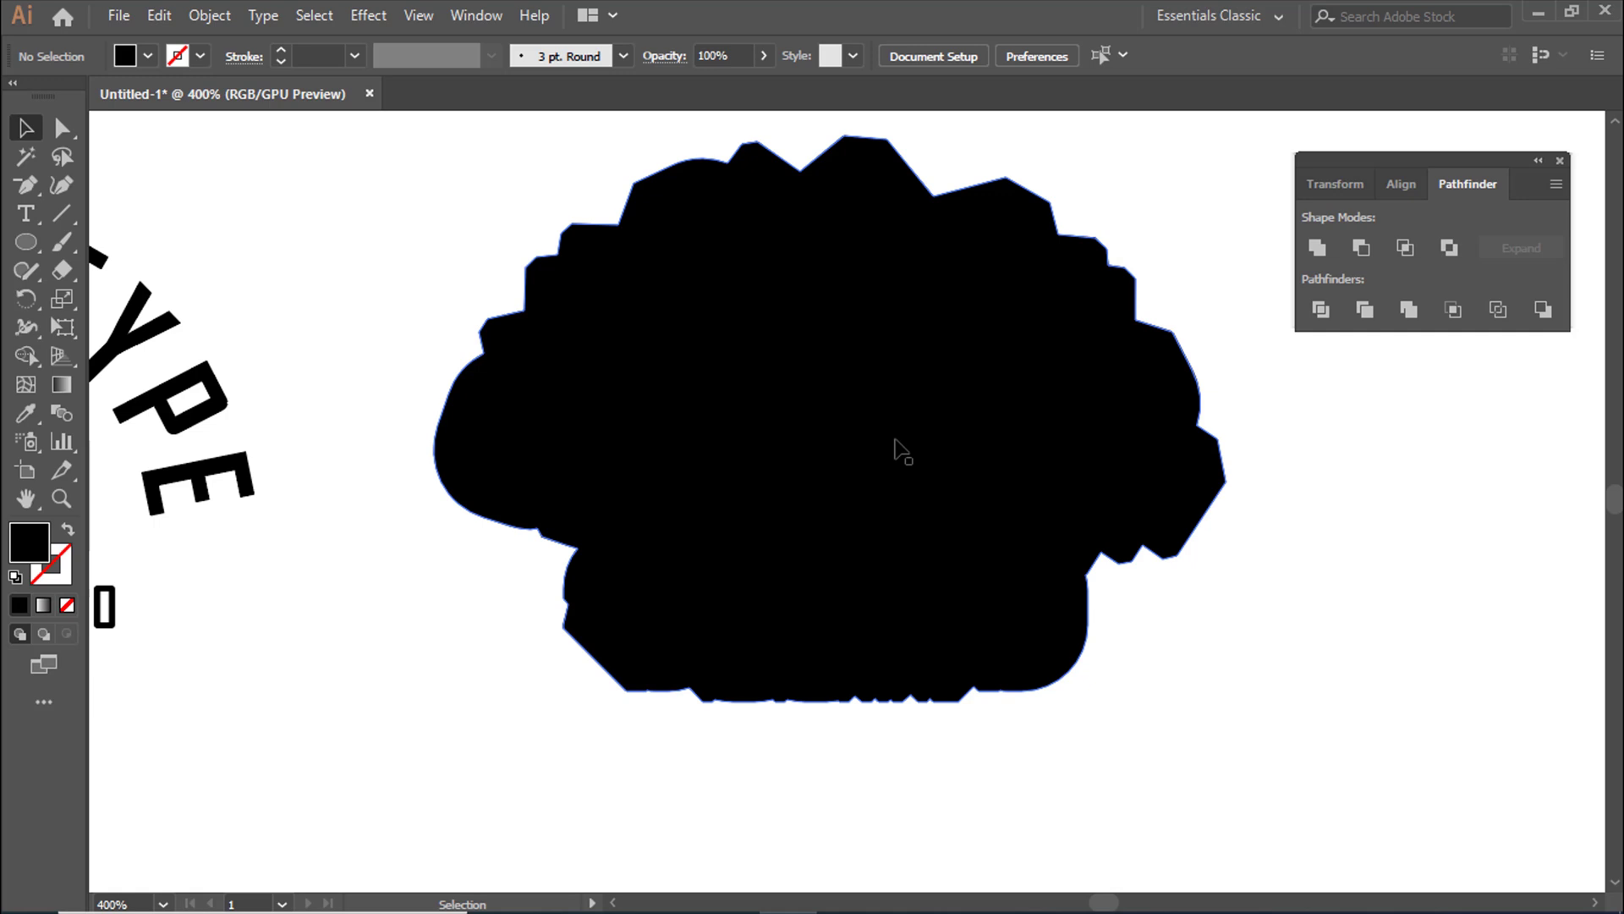
Send the finished background silhouette to the back, behind the lettering.
{"action": "left_click", "coordinate": [755, 379]}
{"action": "right_click", "coordinate": [759, 373]}
{"action": "mouse_move", "coordinate": [841, 744]}
{"action": "left_click", "coordinate": [1083, 825]}
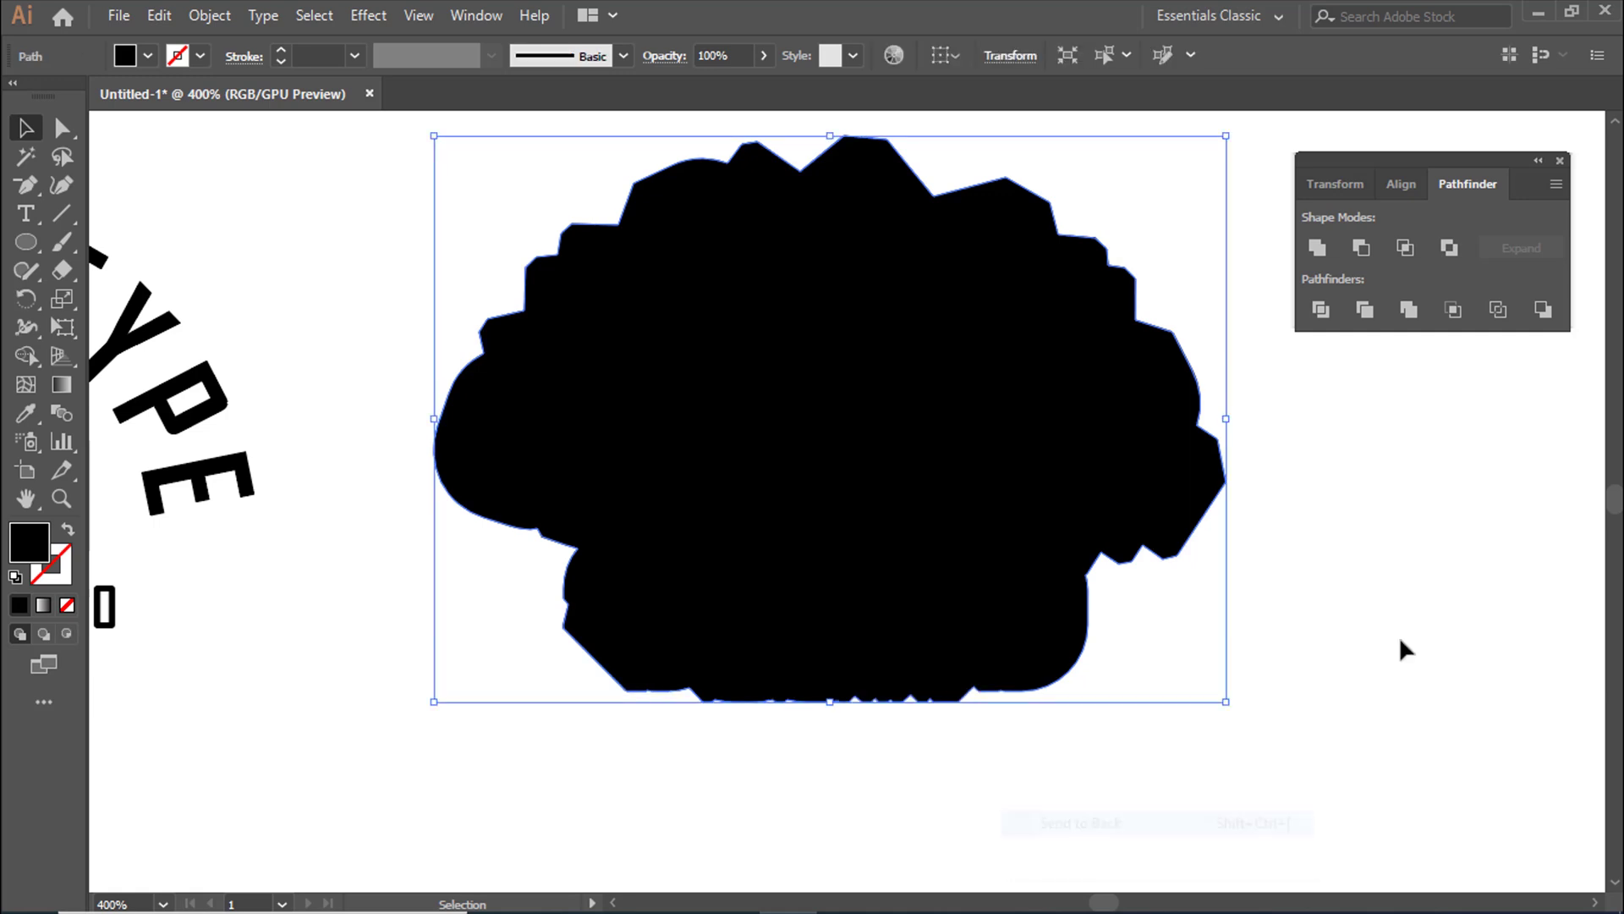
{"action": "left_click", "coordinate": [1404, 650]}
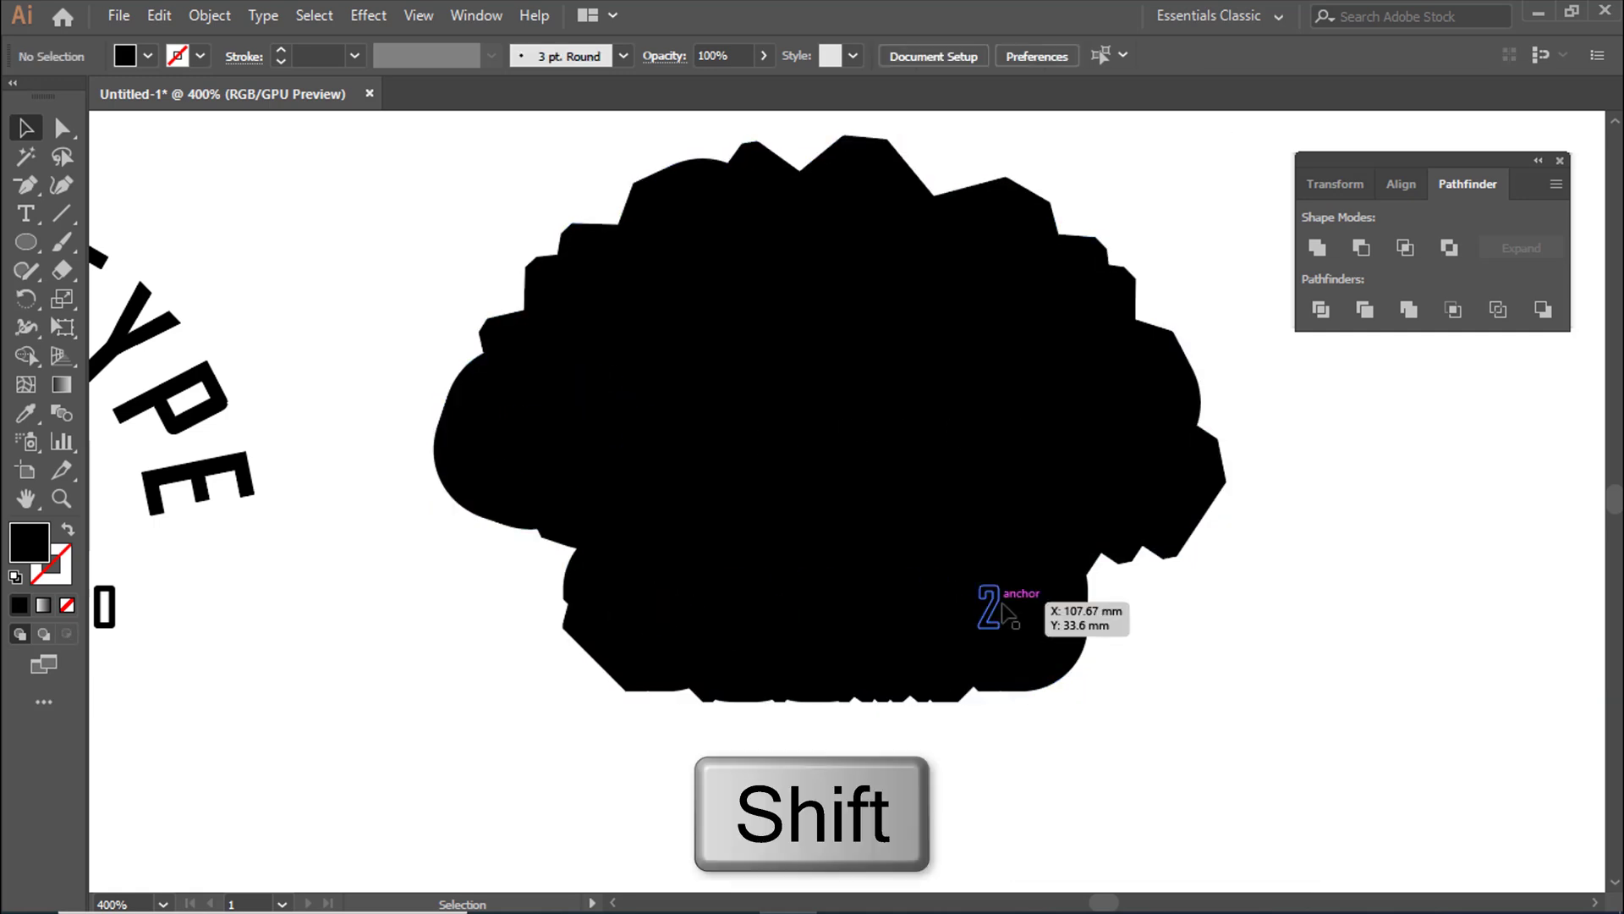
Select every letter of SIMPLE TYPE, SHIRT, DESIGN and TUTORIAL plus both 20s on the silhouette and group them.
{"action": "left_click", "coordinate": [525, 436], "text": "shift"}
{"action": "left_click", "coordinate": [582, 387], "text": "shift"}
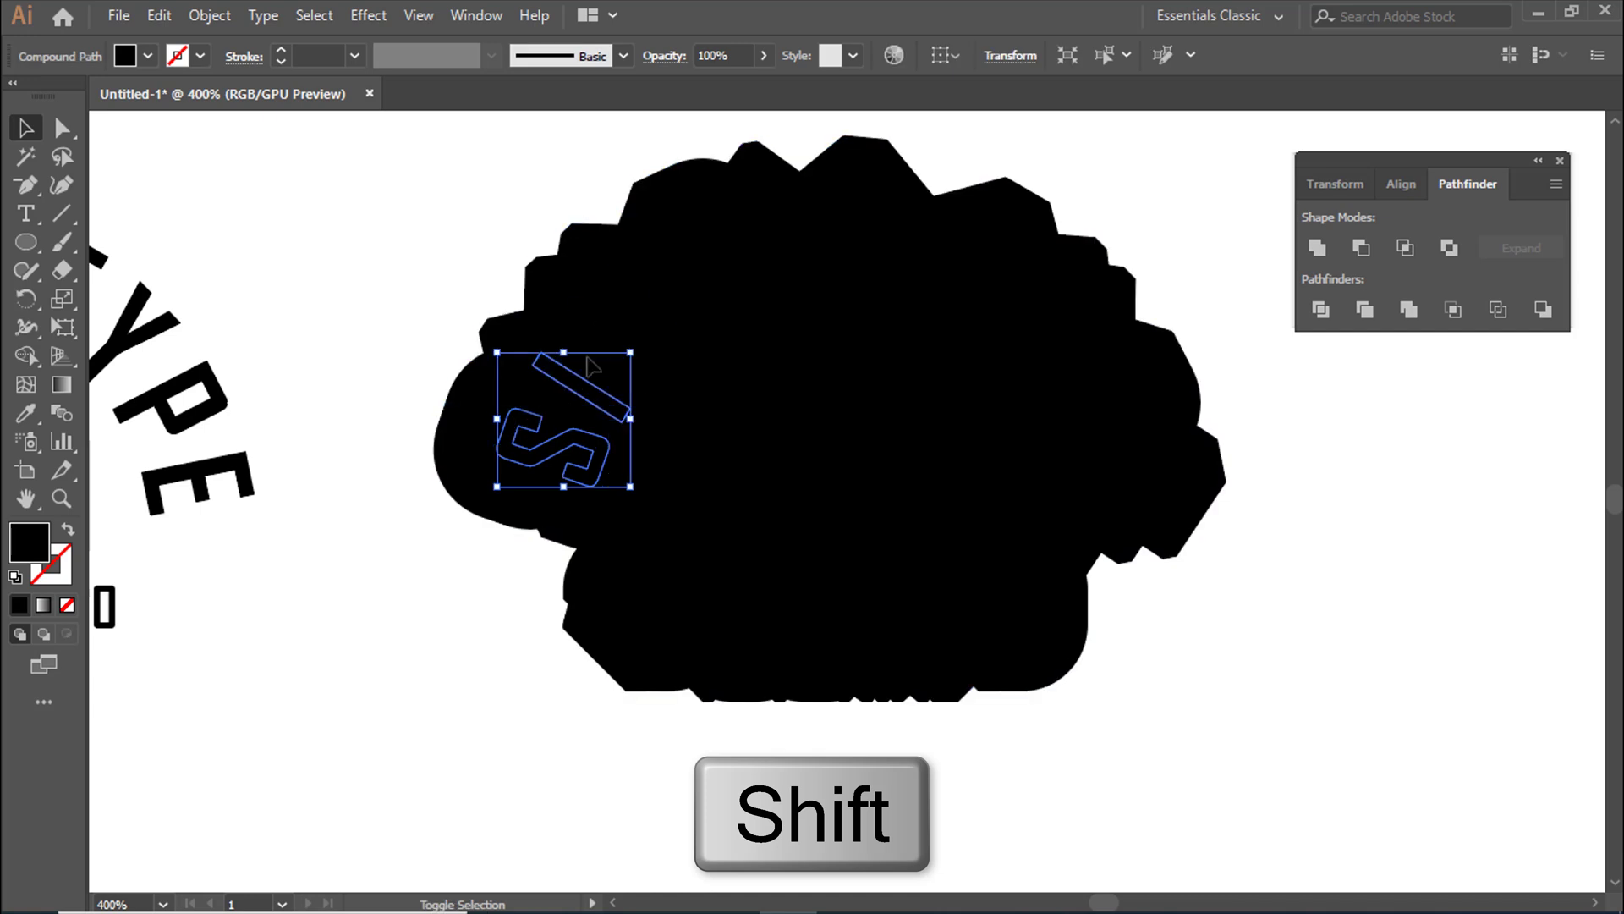
{"action": "left_click", "coordinate": [628, 326], "text": "shift"}
{"action": "left_click", "coordinate": [701, 292], "text": "shift"}
{"action": "left_click", "coordinate": [783, 288], "text": "shift"}
{"action": "left_click", "coordinate": [841, 279], "text": "shift"}
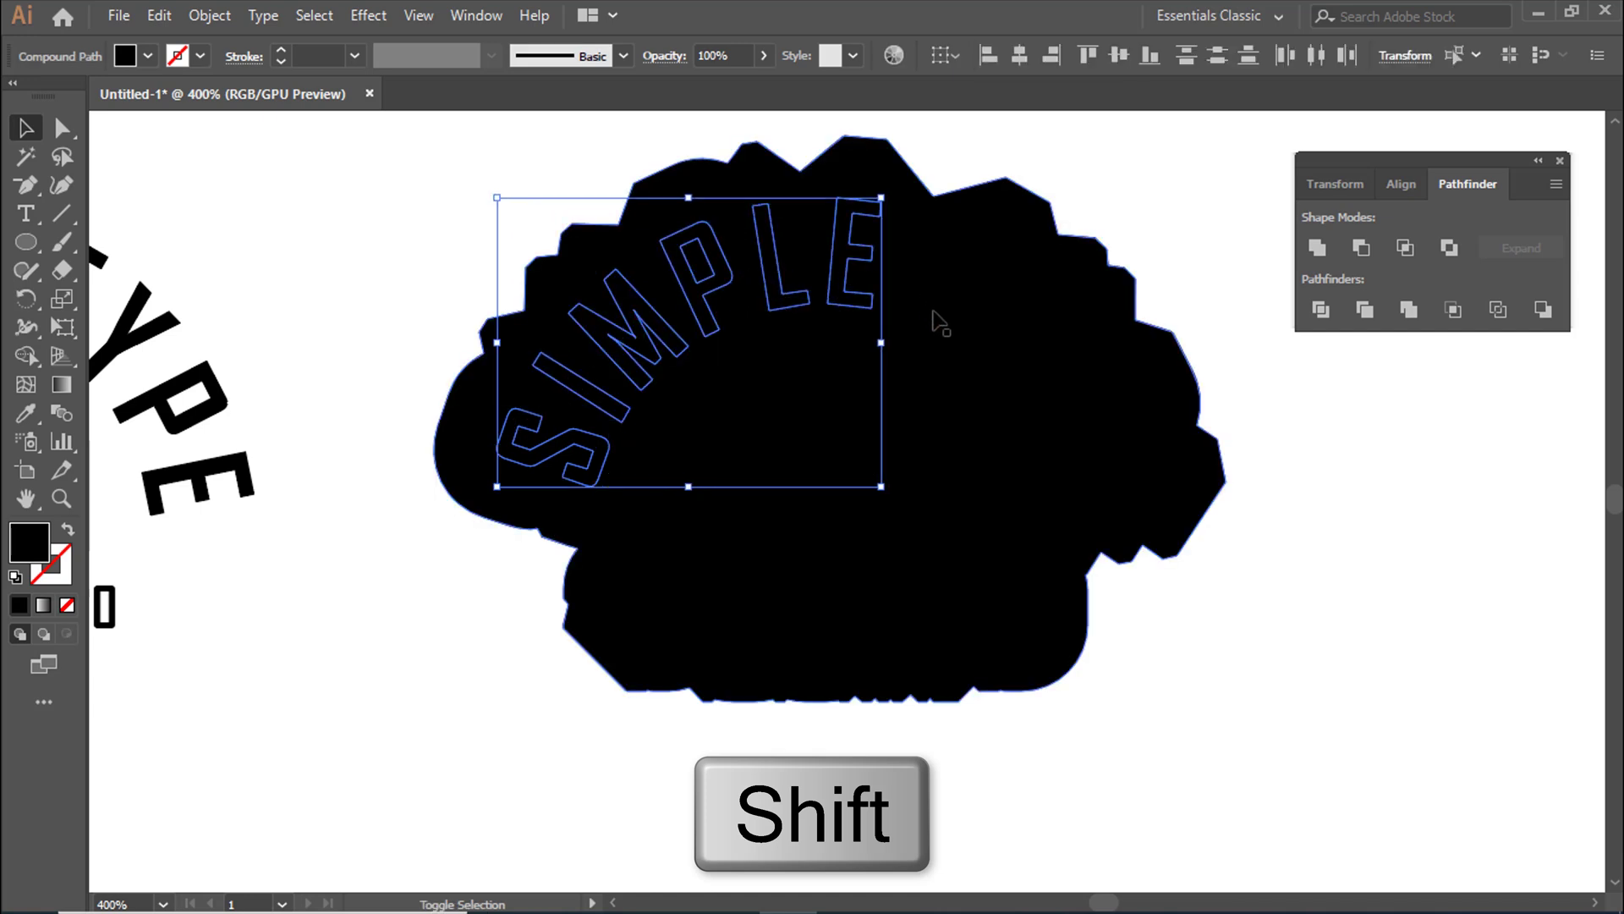
{"action": "left_click", "coordinate": [954, 317], "text": "shift"}
{"action": "left_click", "coordinate": [1008, 378], "text": "shift"}
{"action": "left_click", "coordinate": [1091, 391], "text": "shift"}
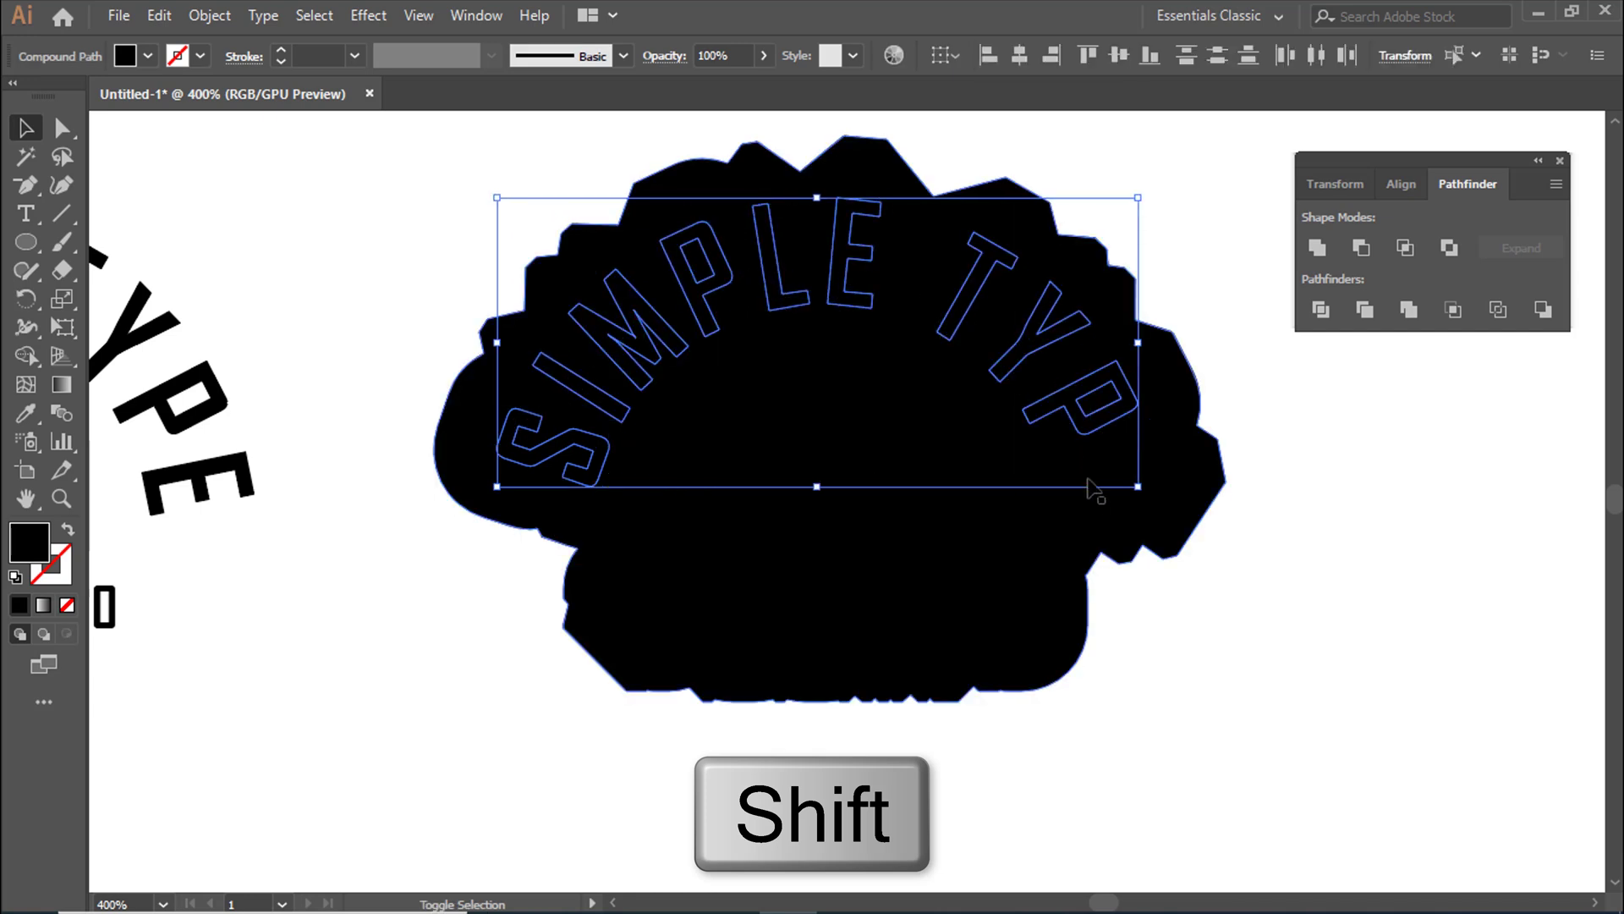
{"action": "left_click", "coordinate": [1088, 482], "text": "shift"}
{"action": "left_click", "coordinate": [760, 385], "text": "shift"}
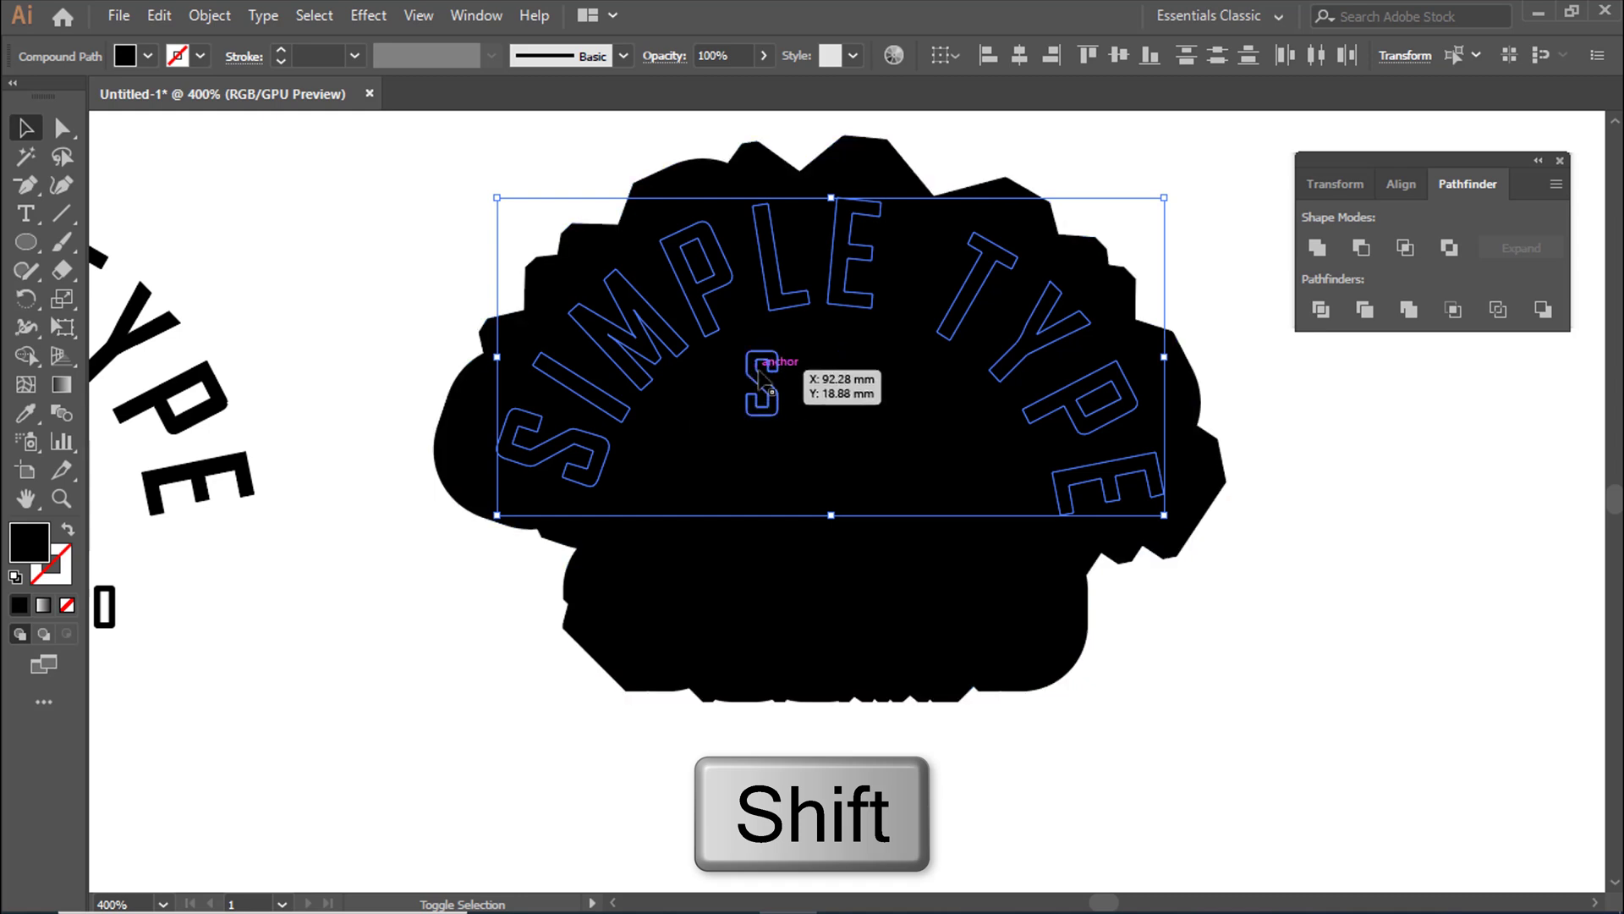
{"action": "left_click", "coordinate": [796, 385], "text": "shift"}
{"action": "left_click", "coordinate": [818, 385], "text": "shift"}
{"action": "left_click", "coordinate": [865, 389], "text": "shift"}
{"action": "left_click", "coordinate": [894, 387], "text": "shift"}
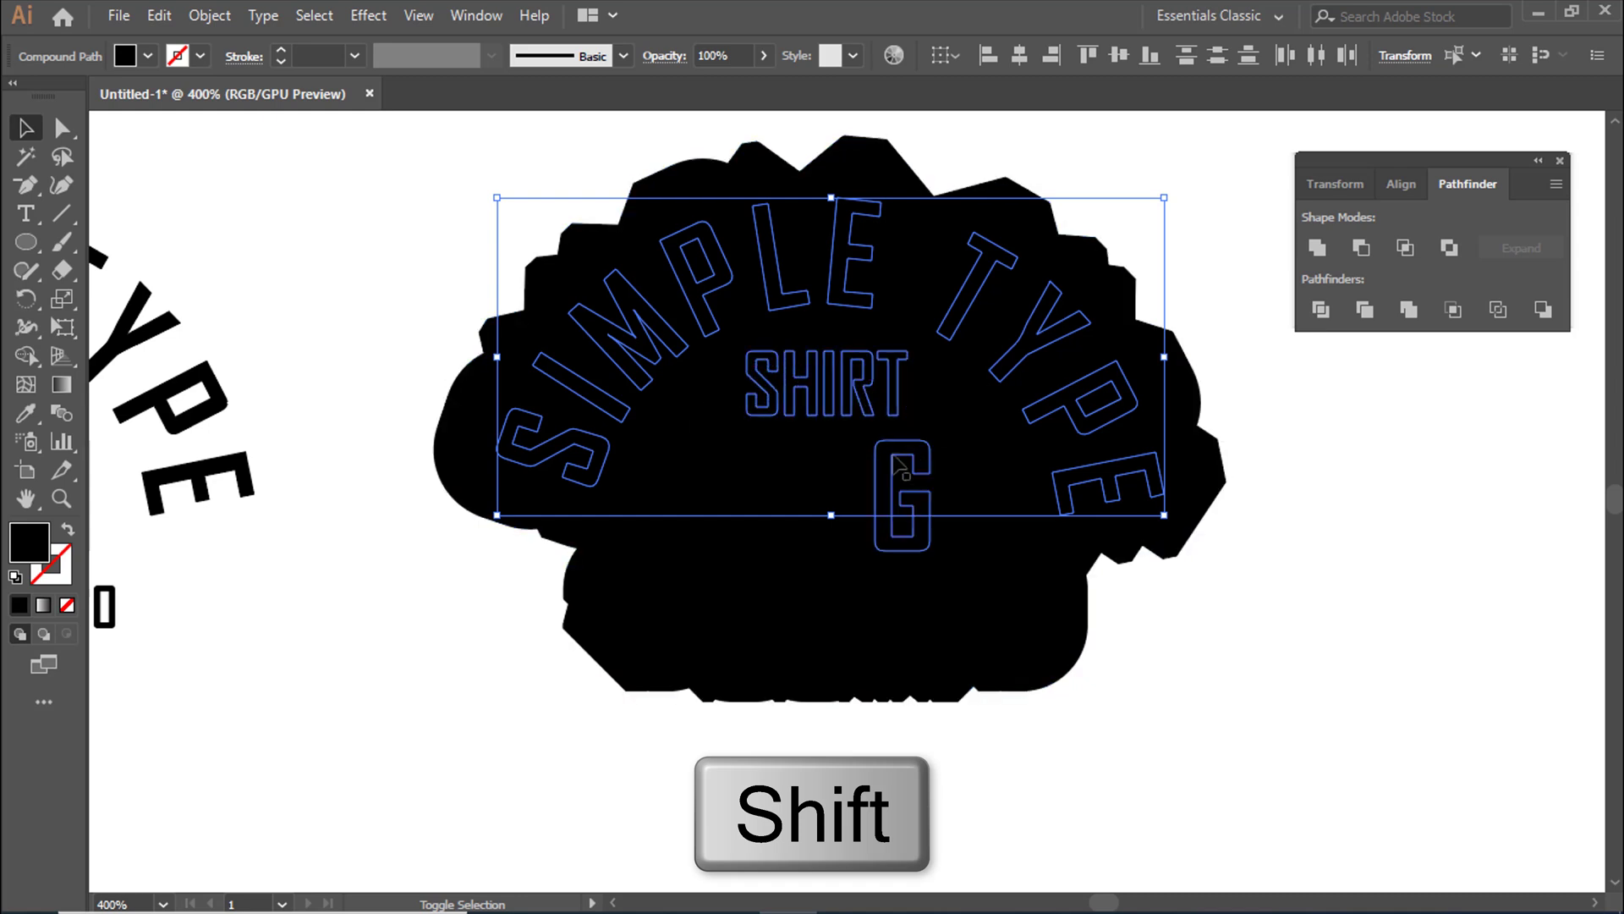
{"action": "left_click", "coordinate": [672, 491], "text": "shift"}
{"action": "left_click", "coordinate": [732, 490], "text": "shift"}
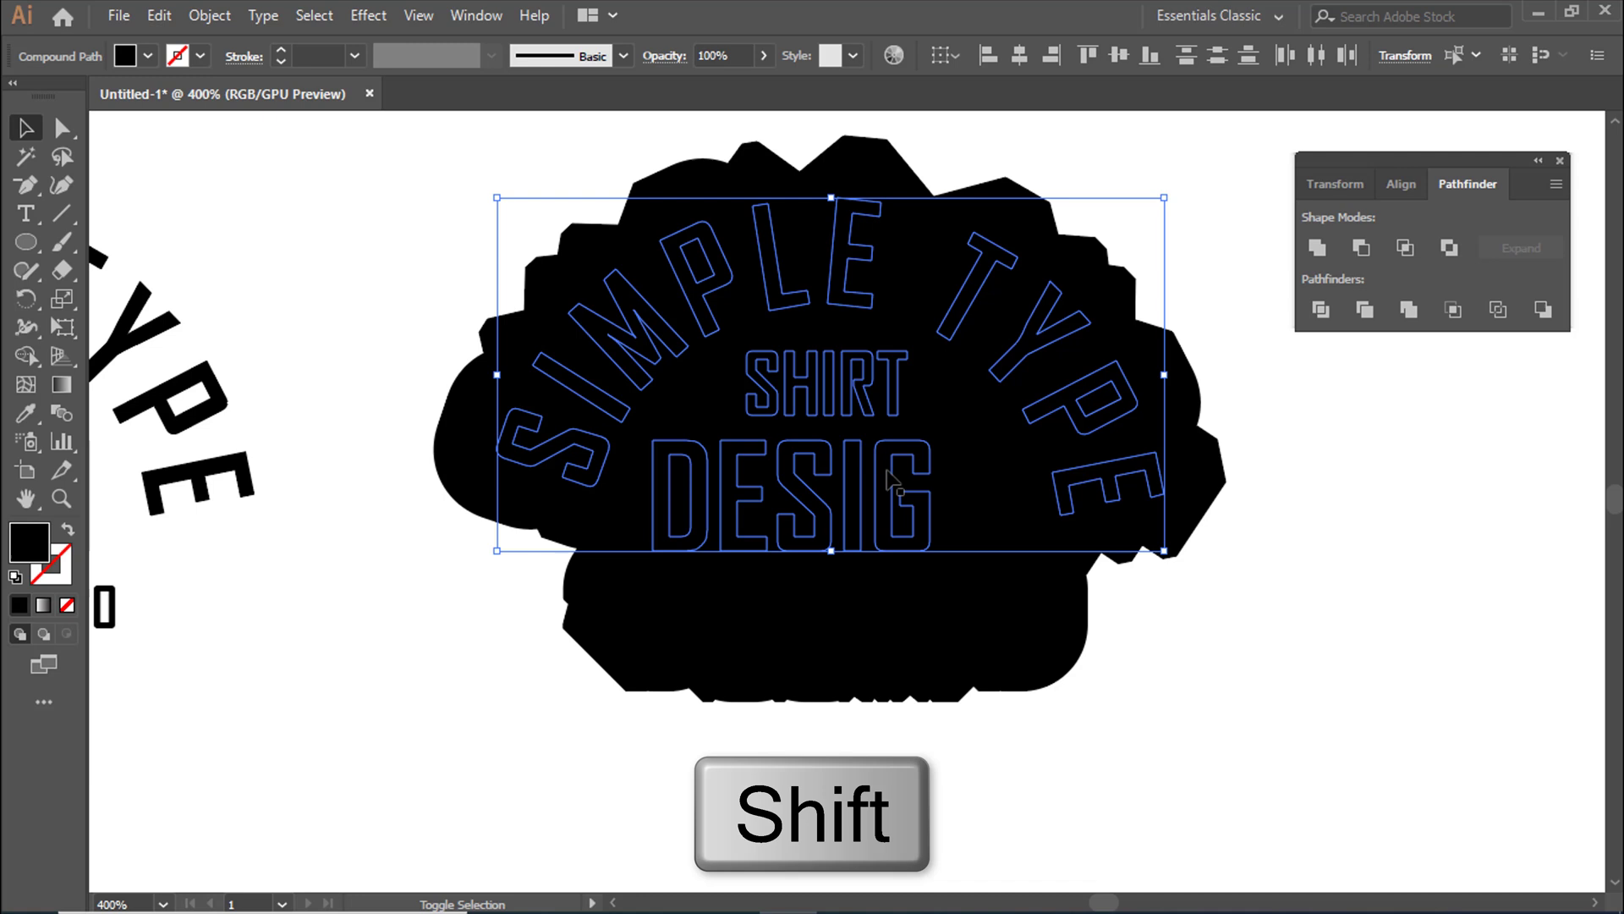
{"action": "left_click", "coordinate": [965, 495], "text": "shift"}
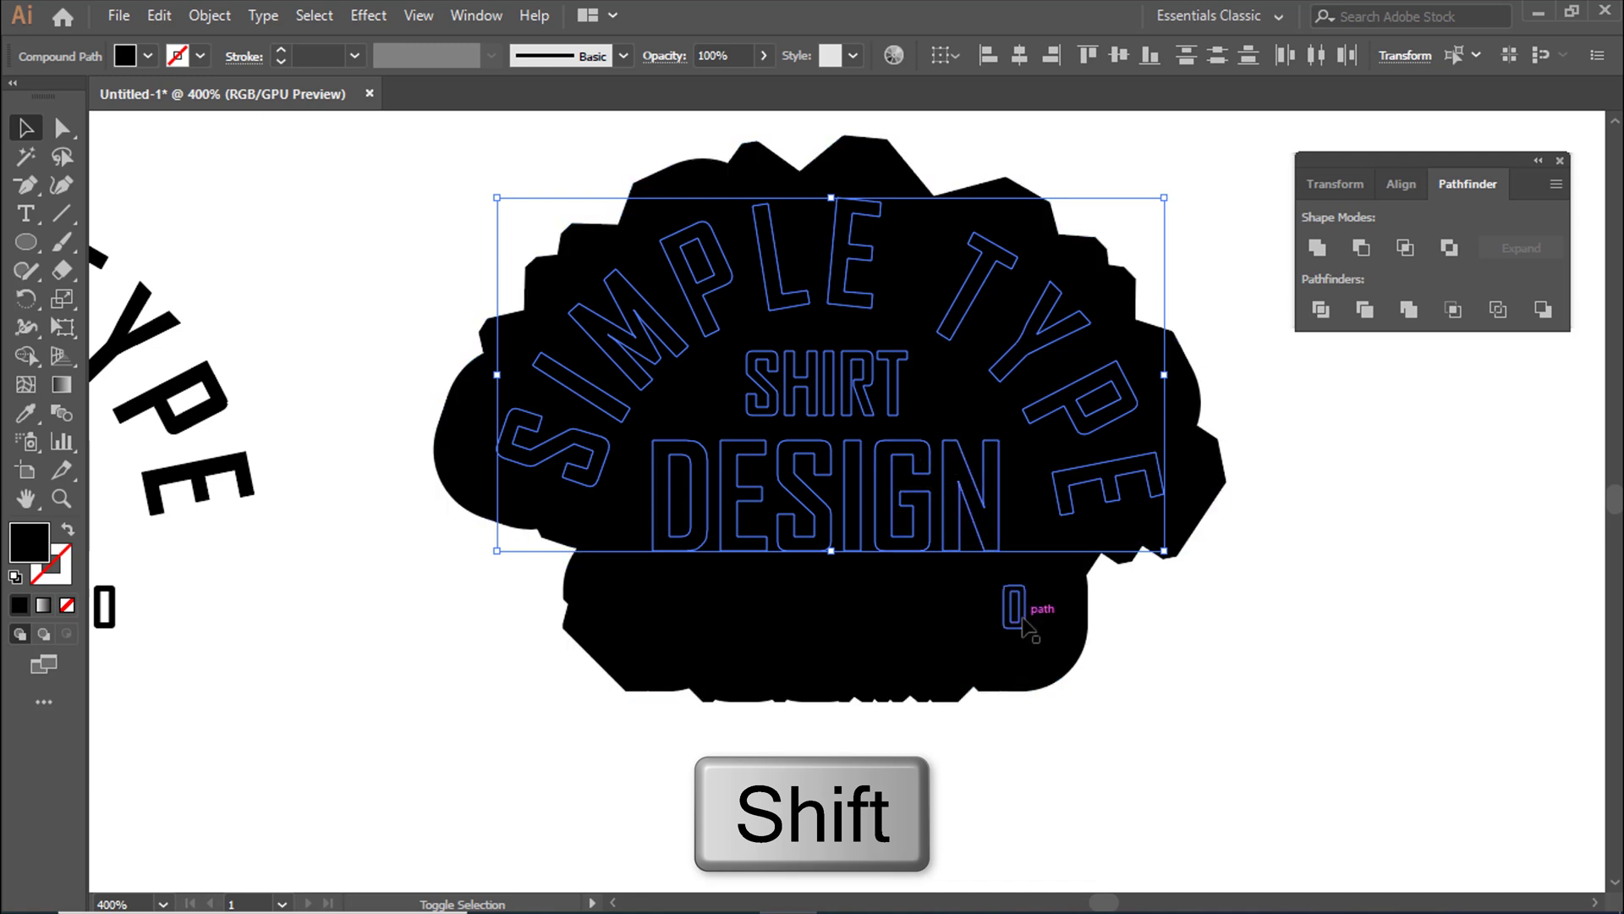
{"action": "left_click", "coordinate": [1022, 618], "text": "shift"}
{"action": "left_click", "coordinate": [987, 623], "text": "shift"}
{"action": "left_click", "coordinate": [941, 616], "text": "shift"}
{"action": "left_click", "coordinate": [924, 624], "text": "shift"}
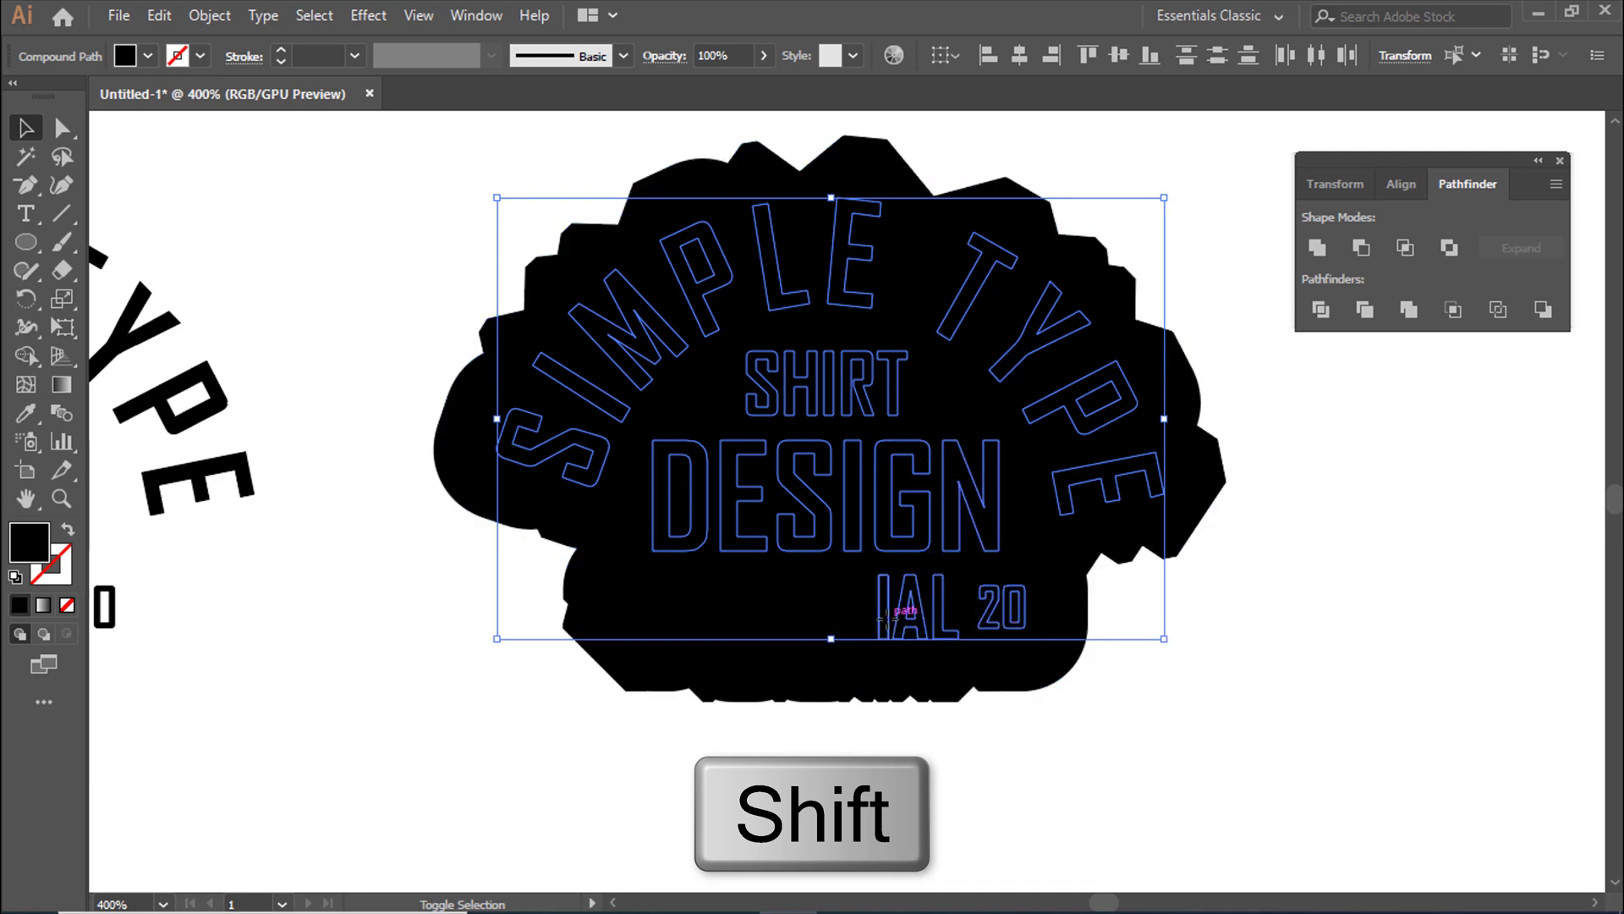
{"action": "left_click", "coordinate": [759, 626], "text": "shift"}
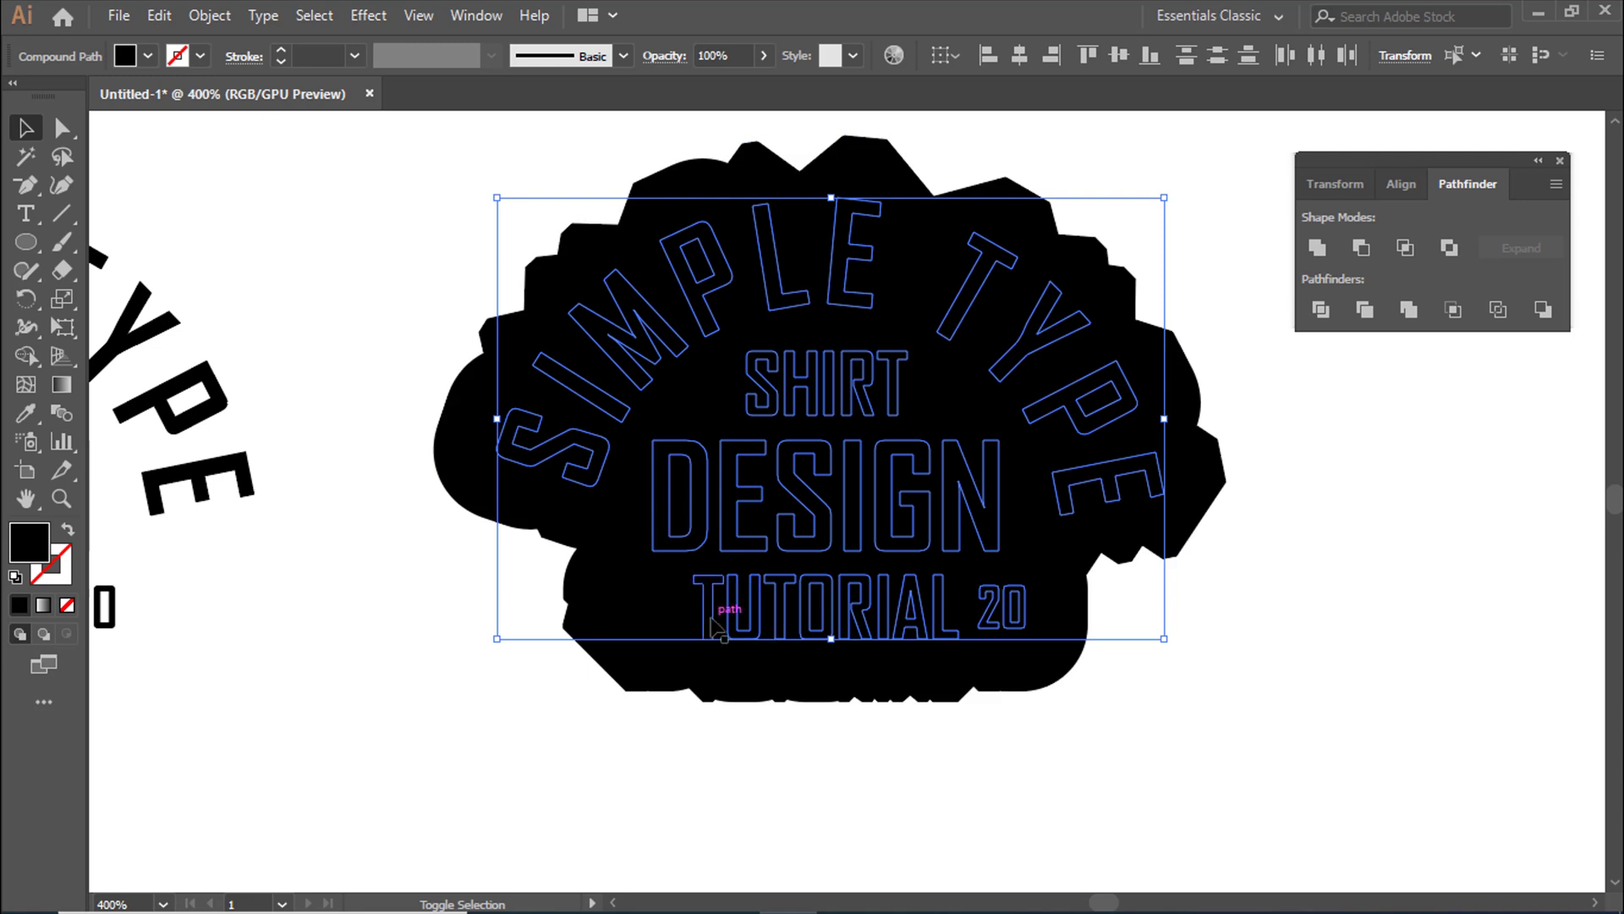
{"action": "left_click_drag", "start_coordinate": [715, 628], "coordinate": [639, 628]}
{"action": "key", "text": "ctrl+g"}
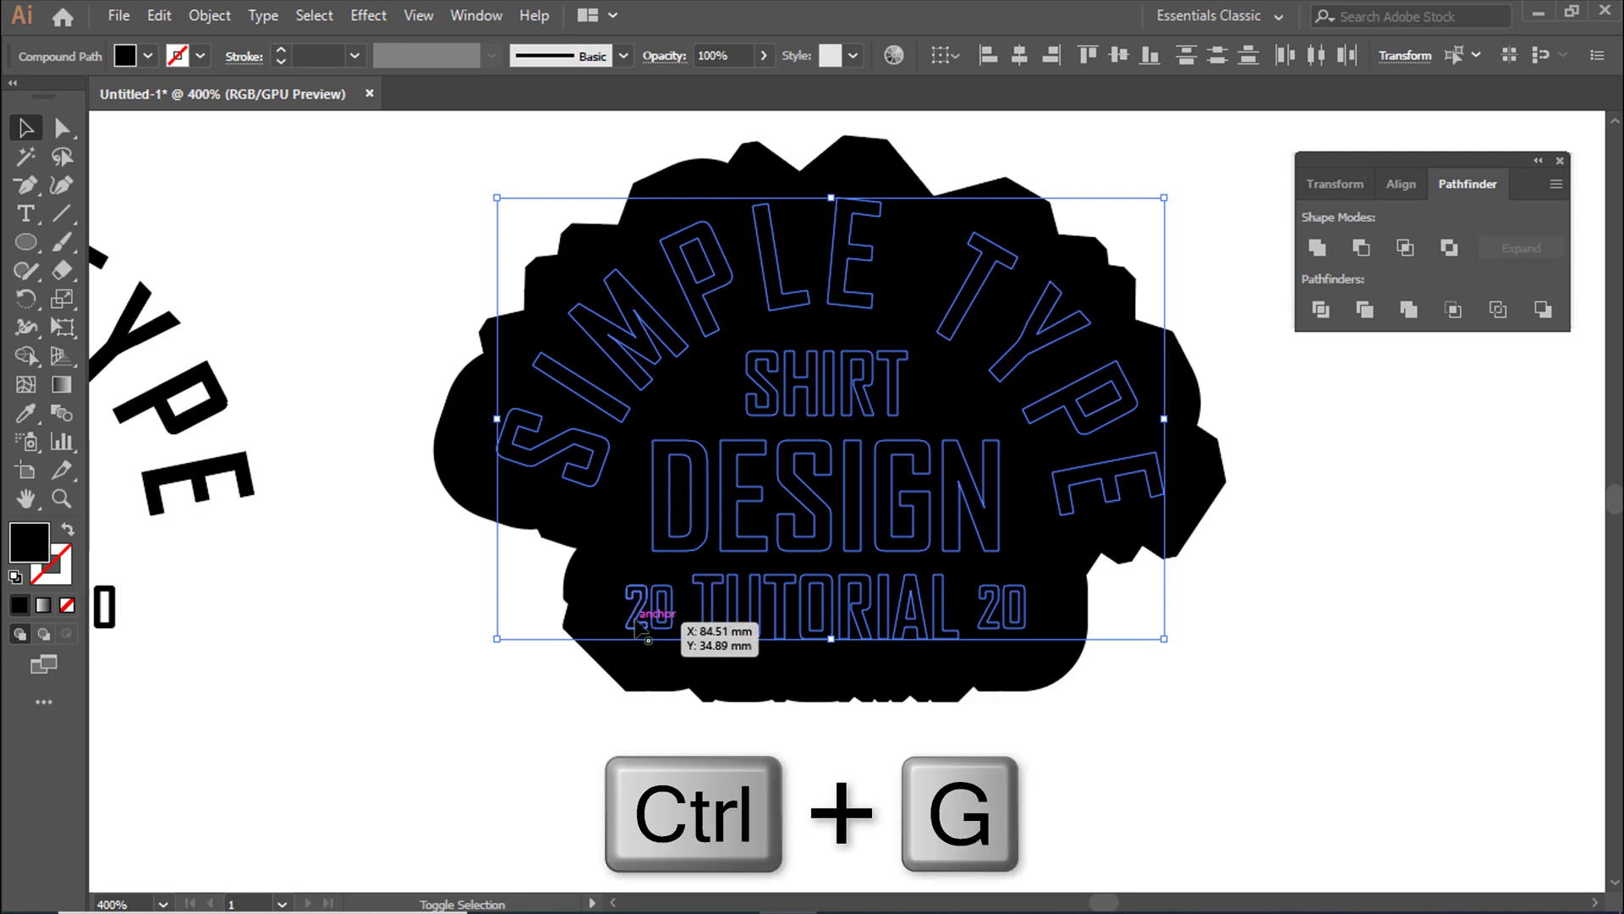
{"action": "key", "text": "ctrl+g"}
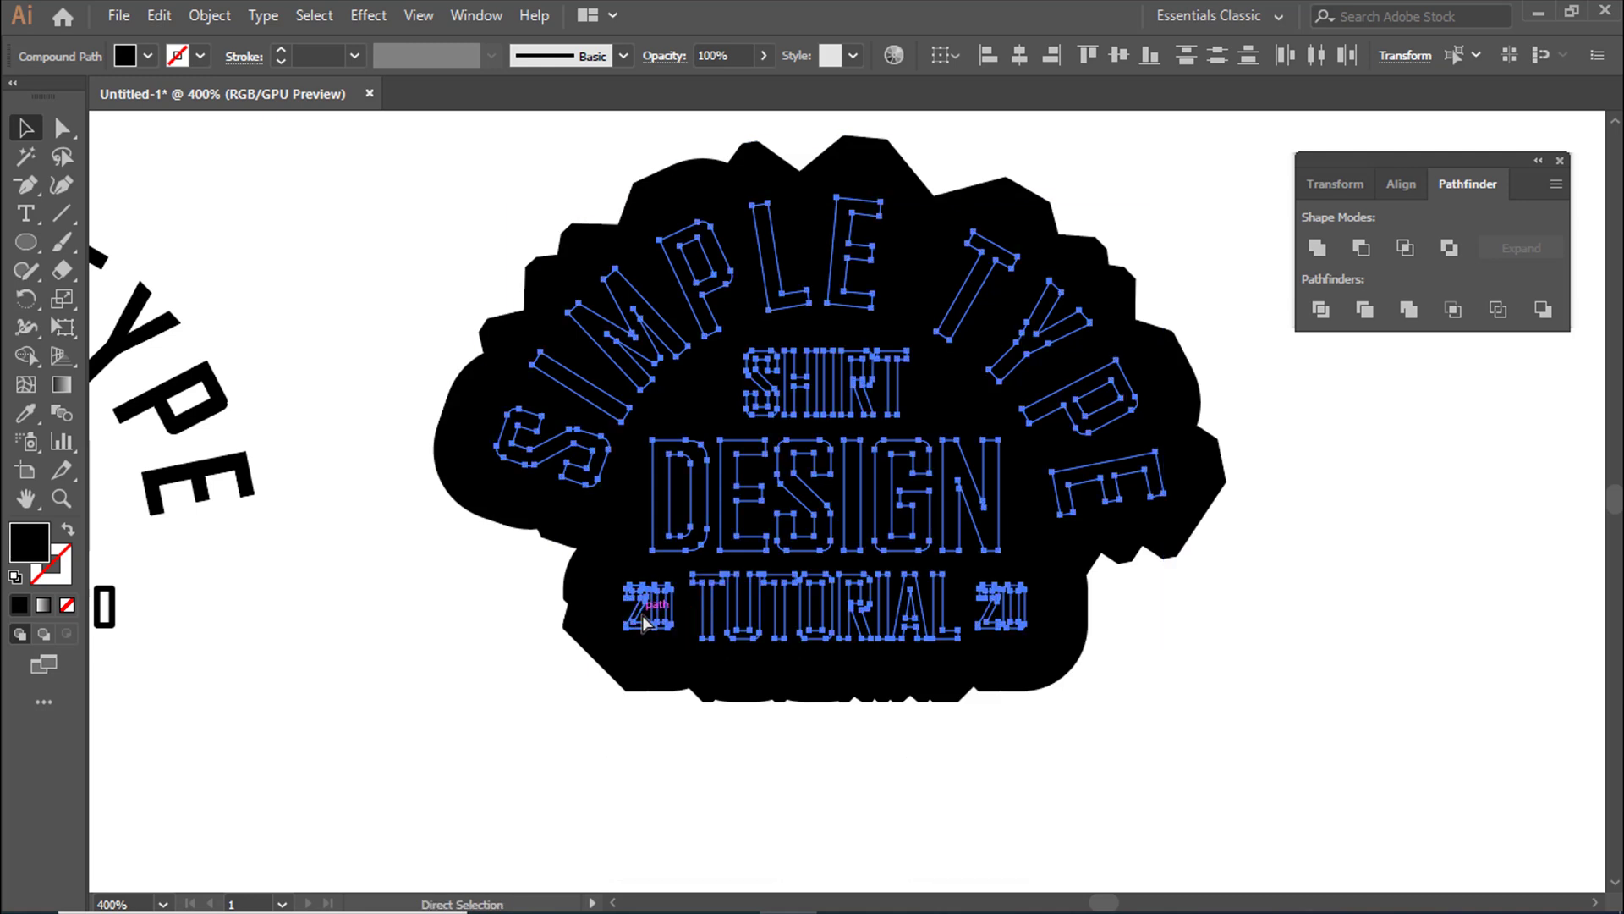
Fill the grouped lettering on the black silhouette with White.
{"action": "left_click", "coordinate": [148, 56]}
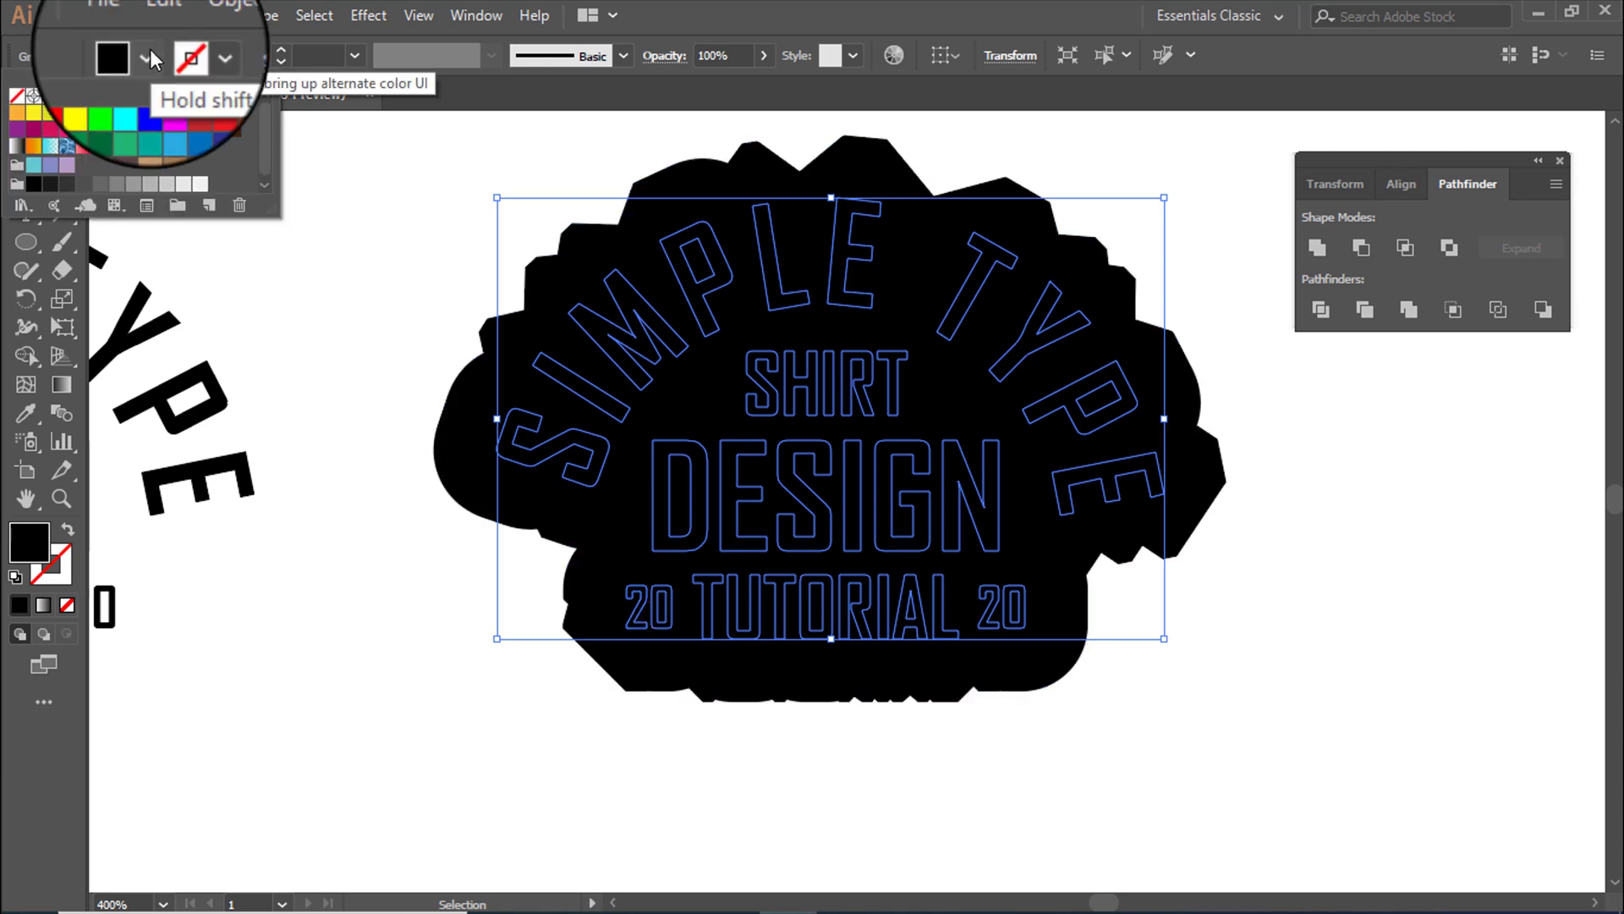
{"action": "left_click", "coordinate": [52, 100]}
{"action": "left_click", "coordinate": [303, 423]}
{"action": "left_click", "coordinate": [300, 595]}
{"action": "key", "text": "ctrl+minus"}
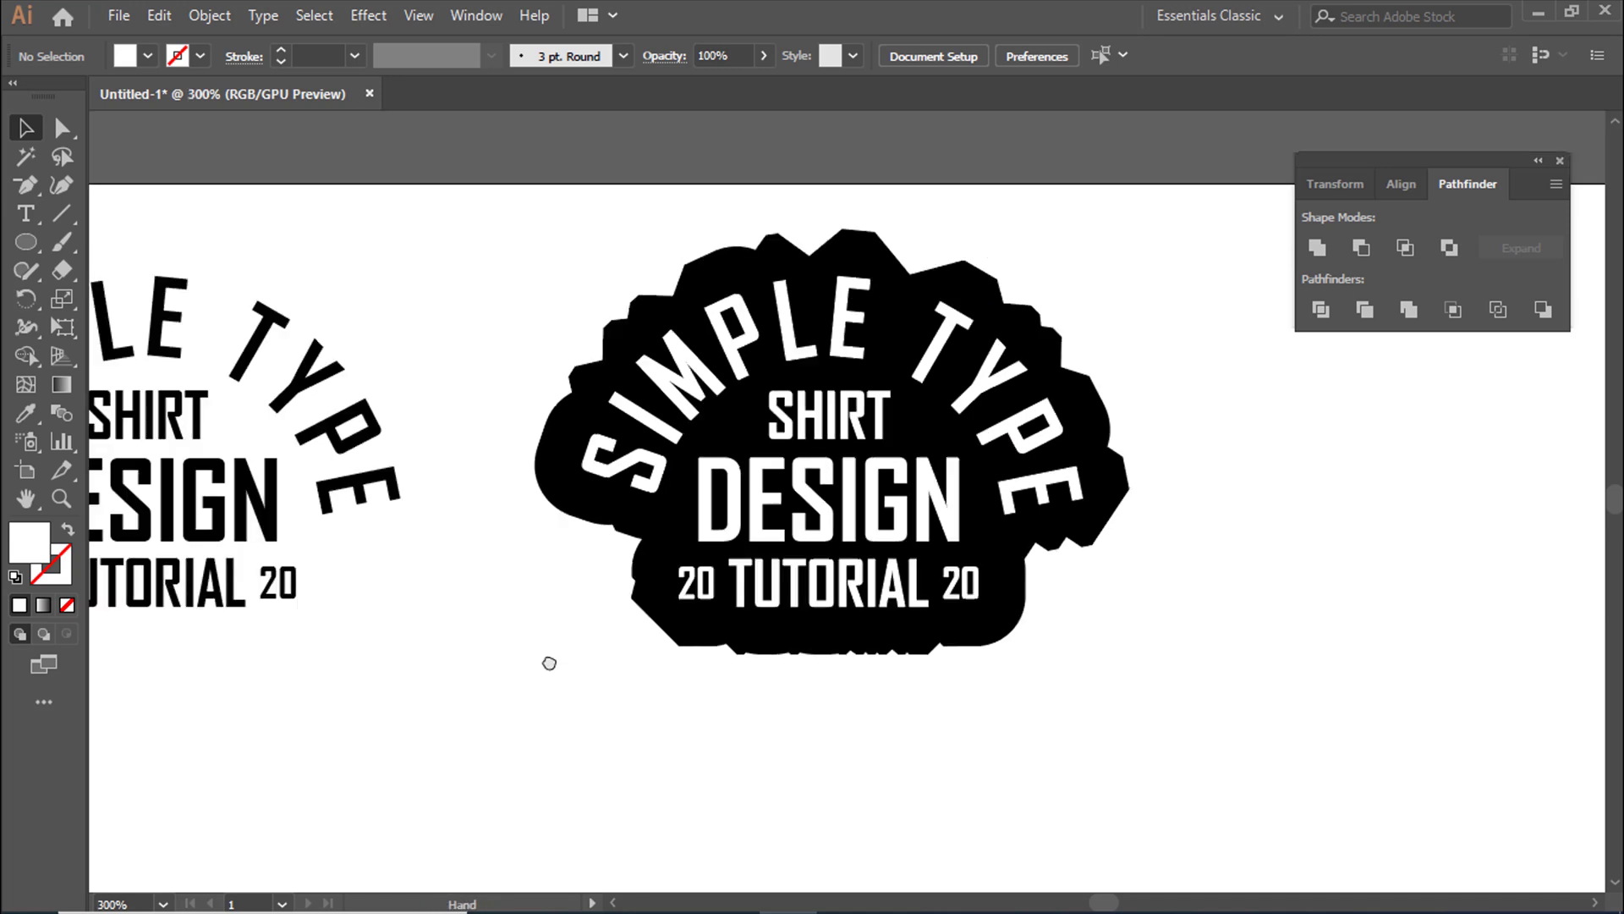
Select the white lettering with its black silhouette and place a copy of the badge below the two existing designs.
{"action": "left_click_drag", "start_coordinate": [547, 660], "coordinate": [572, 601]}
{"action": "left_click_drag", "start_coordinate": [581, 152], "coordinate": [1346, 775]}
{"action": "key", "text": "ctrl+g"}
{"action": "left_click_drag", "start_coordinate": [1247, 689], "coordinate": [1536, 594]}
{"action": "left_click_drag", "start_coordinate": [1153, 498], "coordinate": [796, 833]}
{"action": "left_click_drag", "start_coordinate": [972, 776], "coordinate": [1032, 596]}
{"action": "left_click_drag", "start_coordinate": [936, 596], "coordinate": [936, 694]}
{"action": "left_click", "coordinate": [1221, 656]}
{"action": "key", "text": "ctrl+minus"}
{"action": "left_click_drag", "start_coordinate": [1211, 701], "coordinate": [1012, 692]}
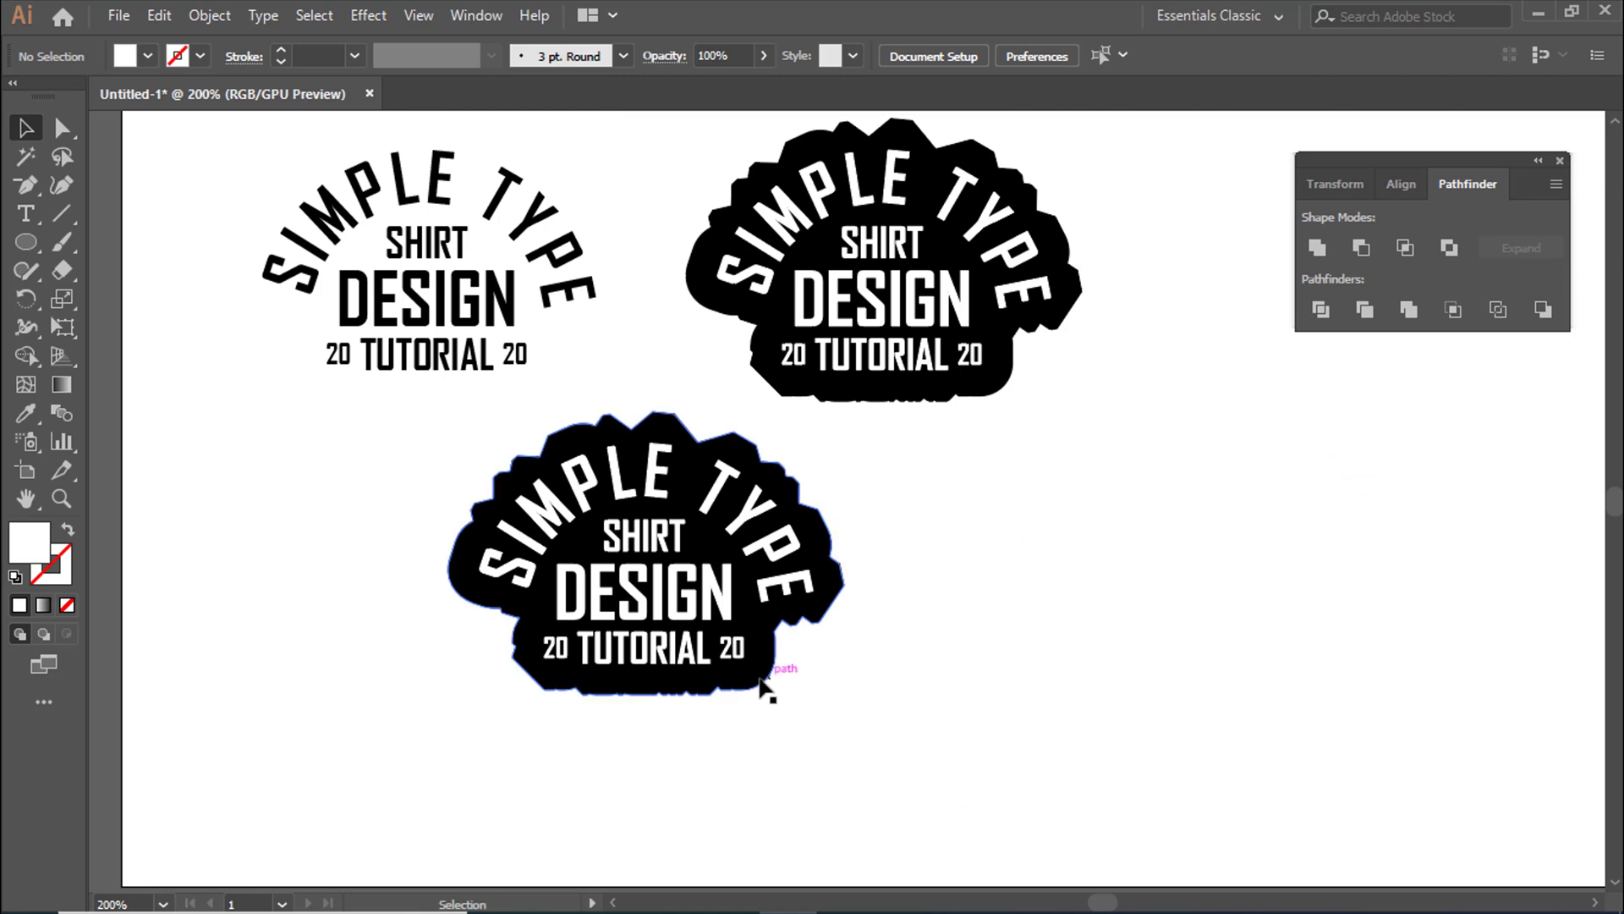
Fill the silhouette of the lower badge copy with light turquoise, using a hex code beginning 65c8d.
{"action": "left_click", "coordinate": [773, 683]}
{"action": "double_click", "coordinate": [28, 549]}
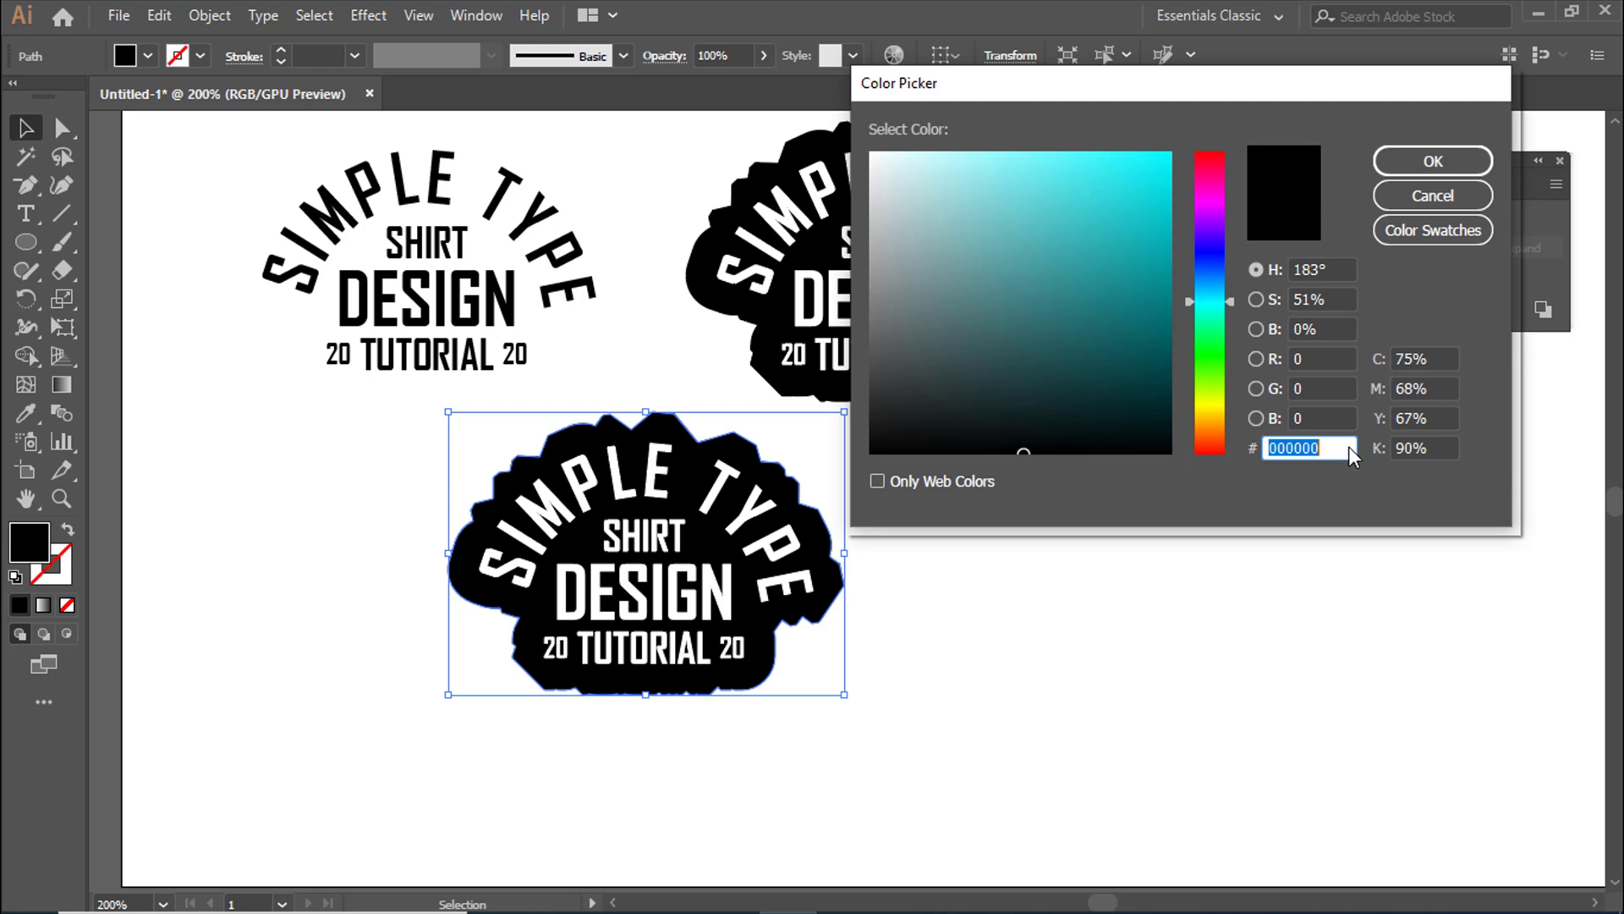
{"action": "type", "text": "65c8d0"}
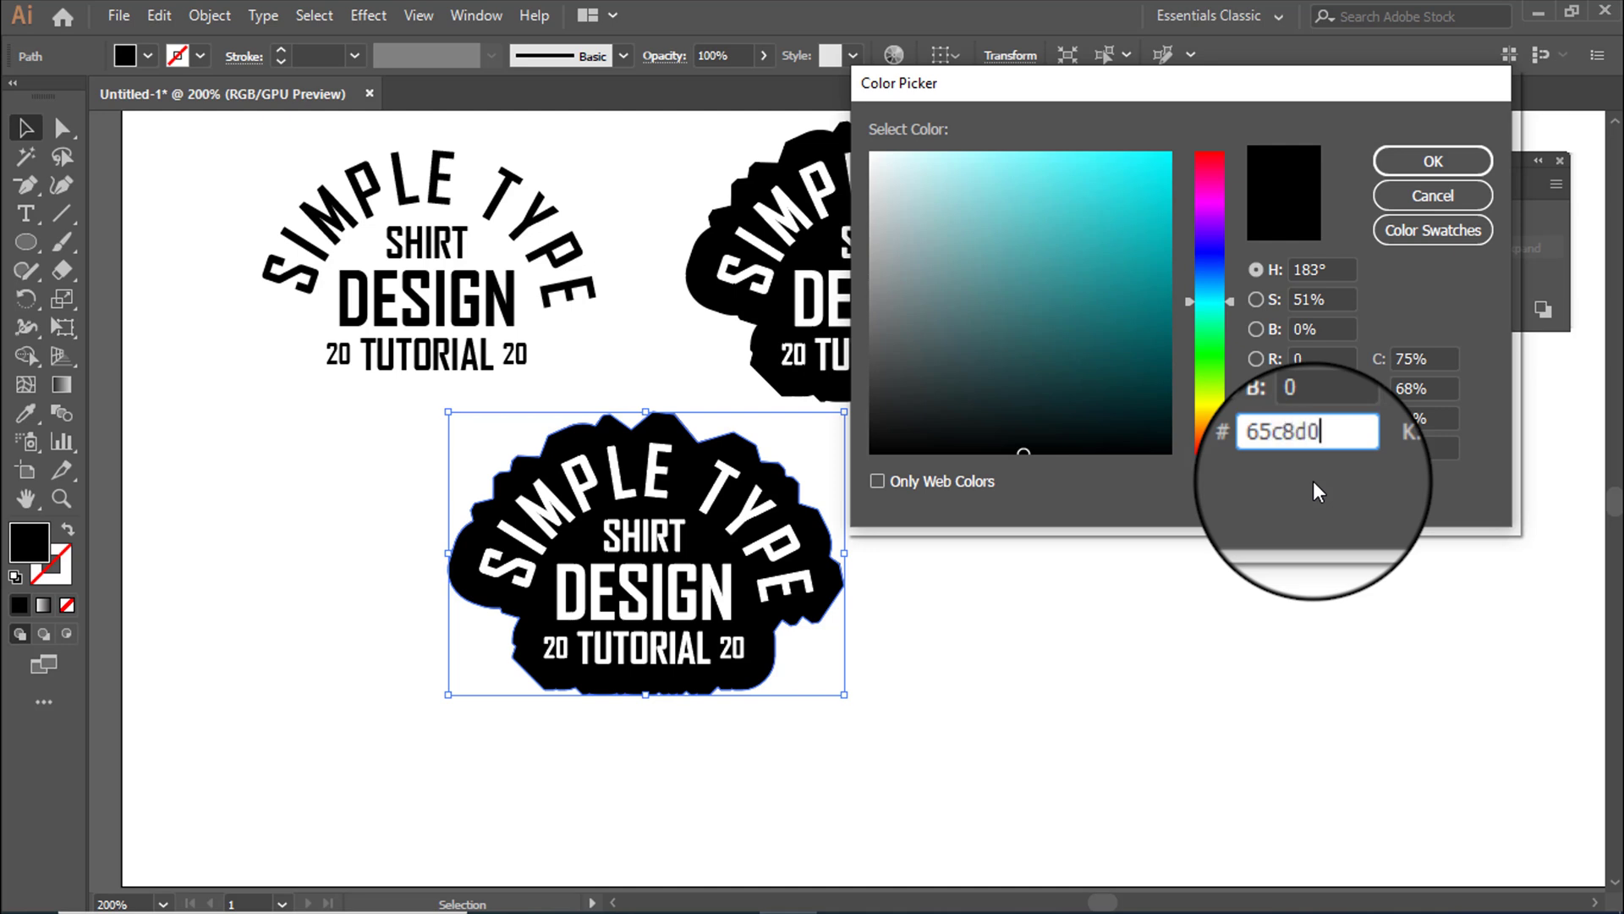
{"action": "key", "text": "Return"}
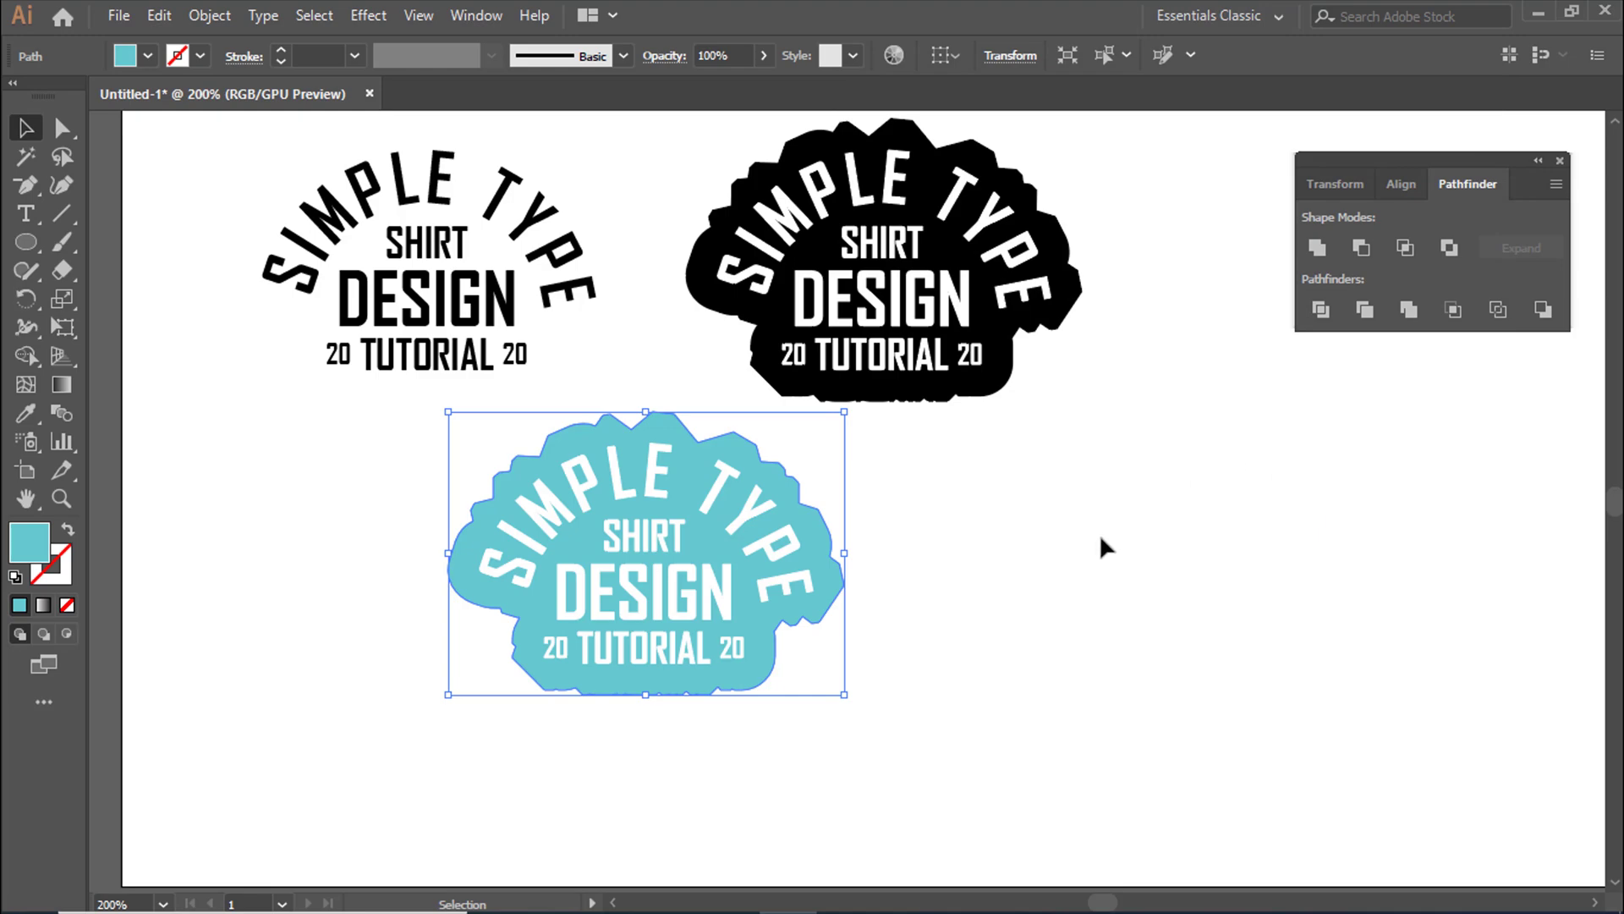
{"action": "left_click", "coordinate": [954, 530]}
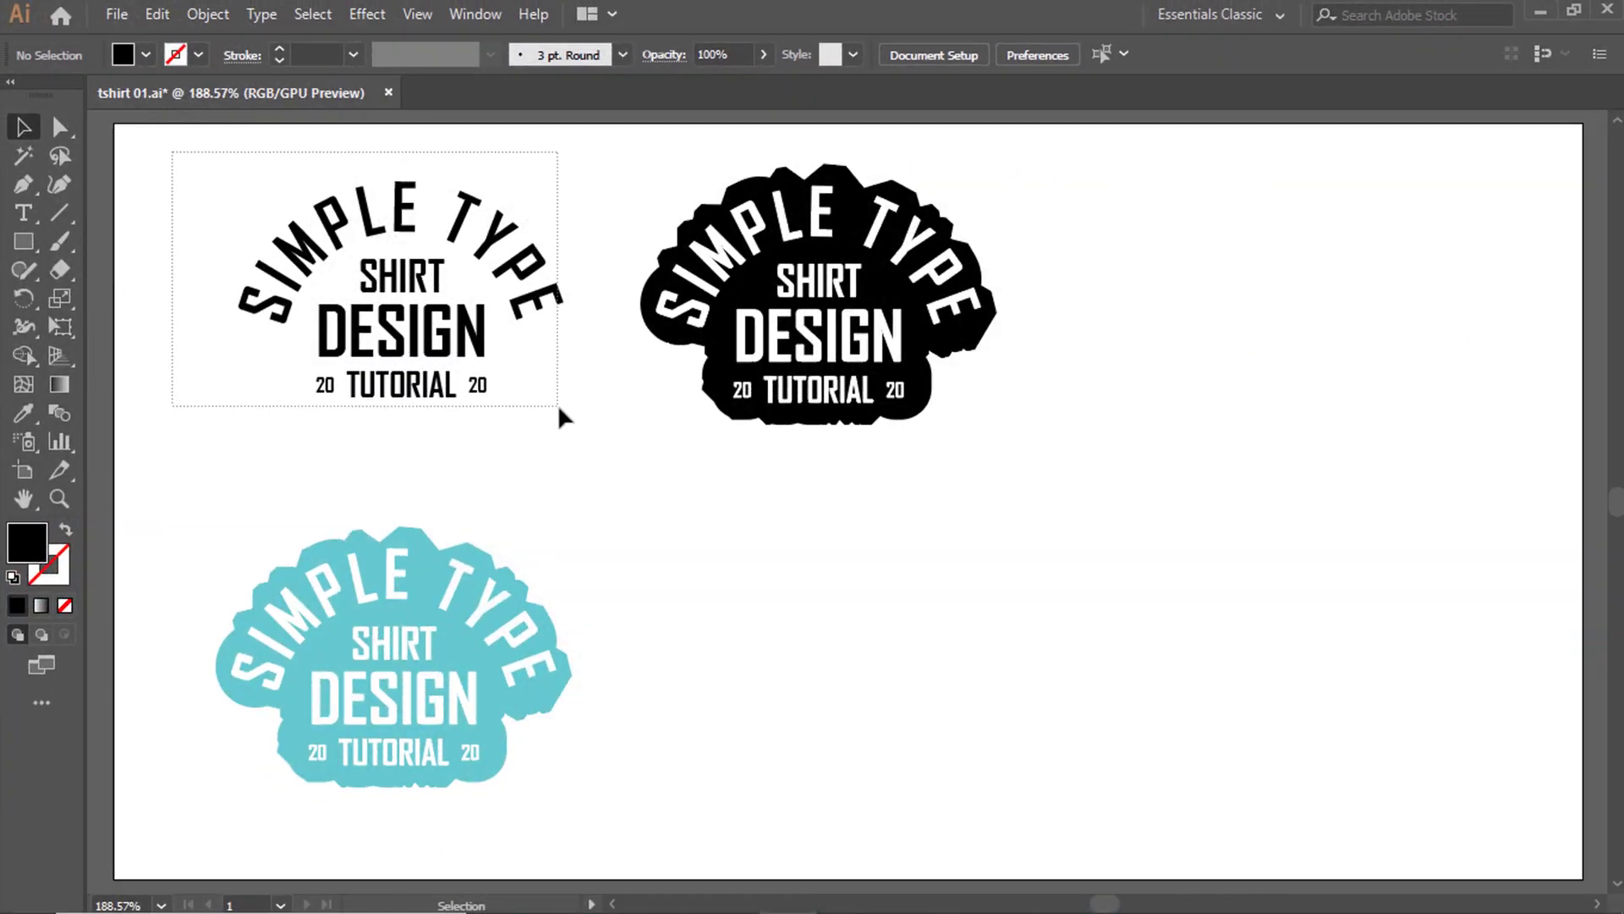
Select the complete black SIMPLE TYPE SHIRT DESIGN TUTORIAL lettering without a background and expand its Object and Fill.
{"action": "left_click_drag", "start_coordinate": [559, 409], "coordinate": [565, 416]}
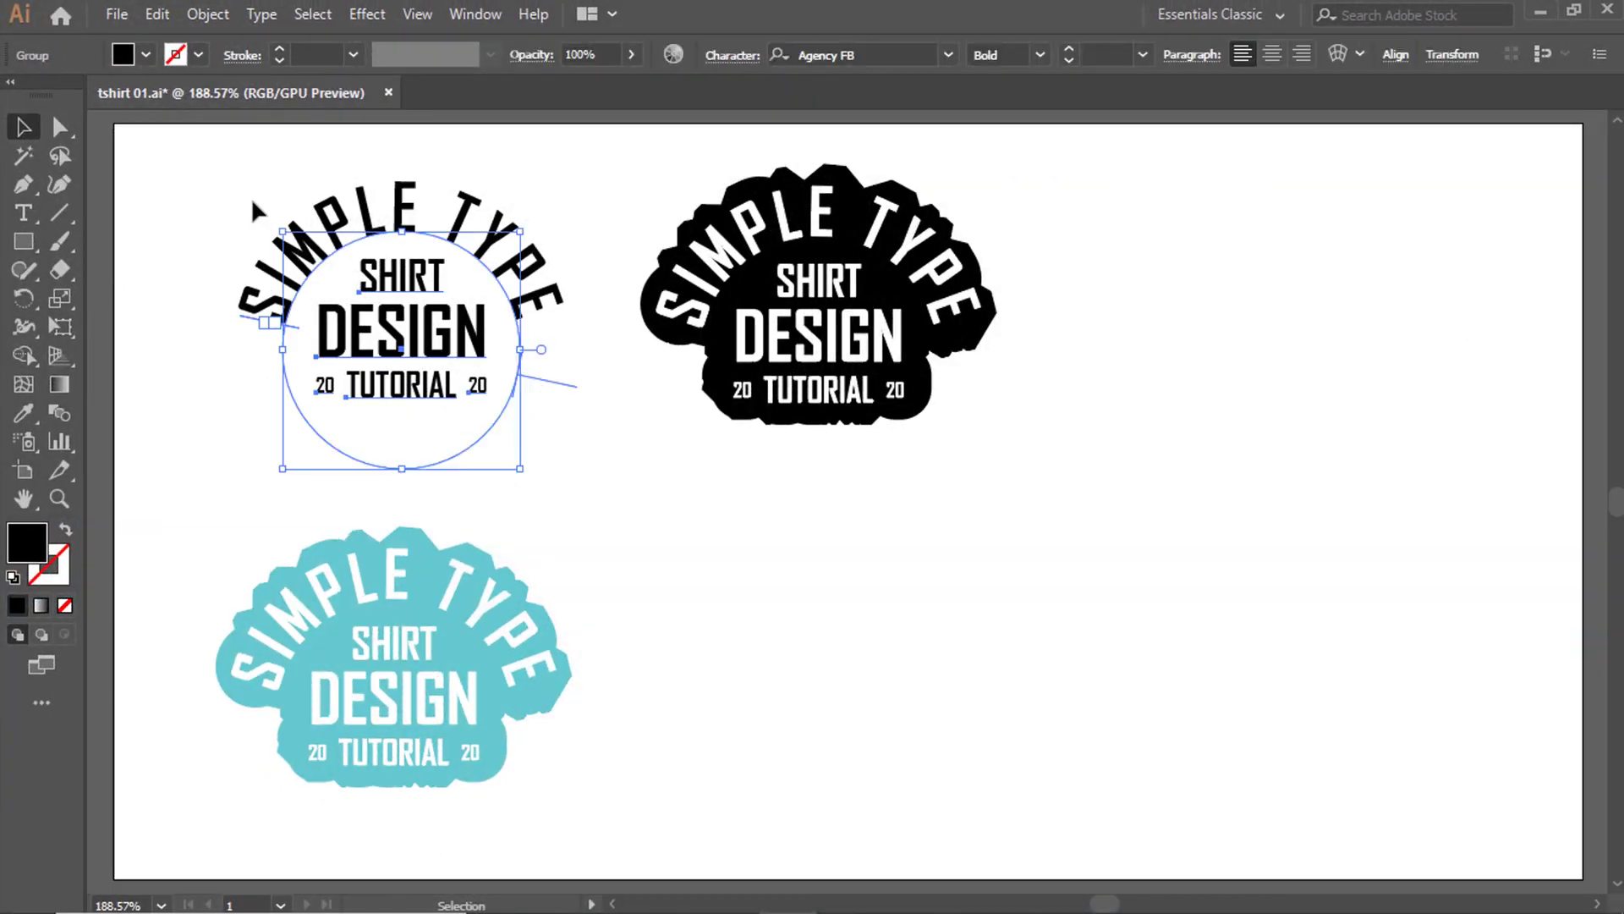
{"action": "left_click", "coordinate": [208, 15]}
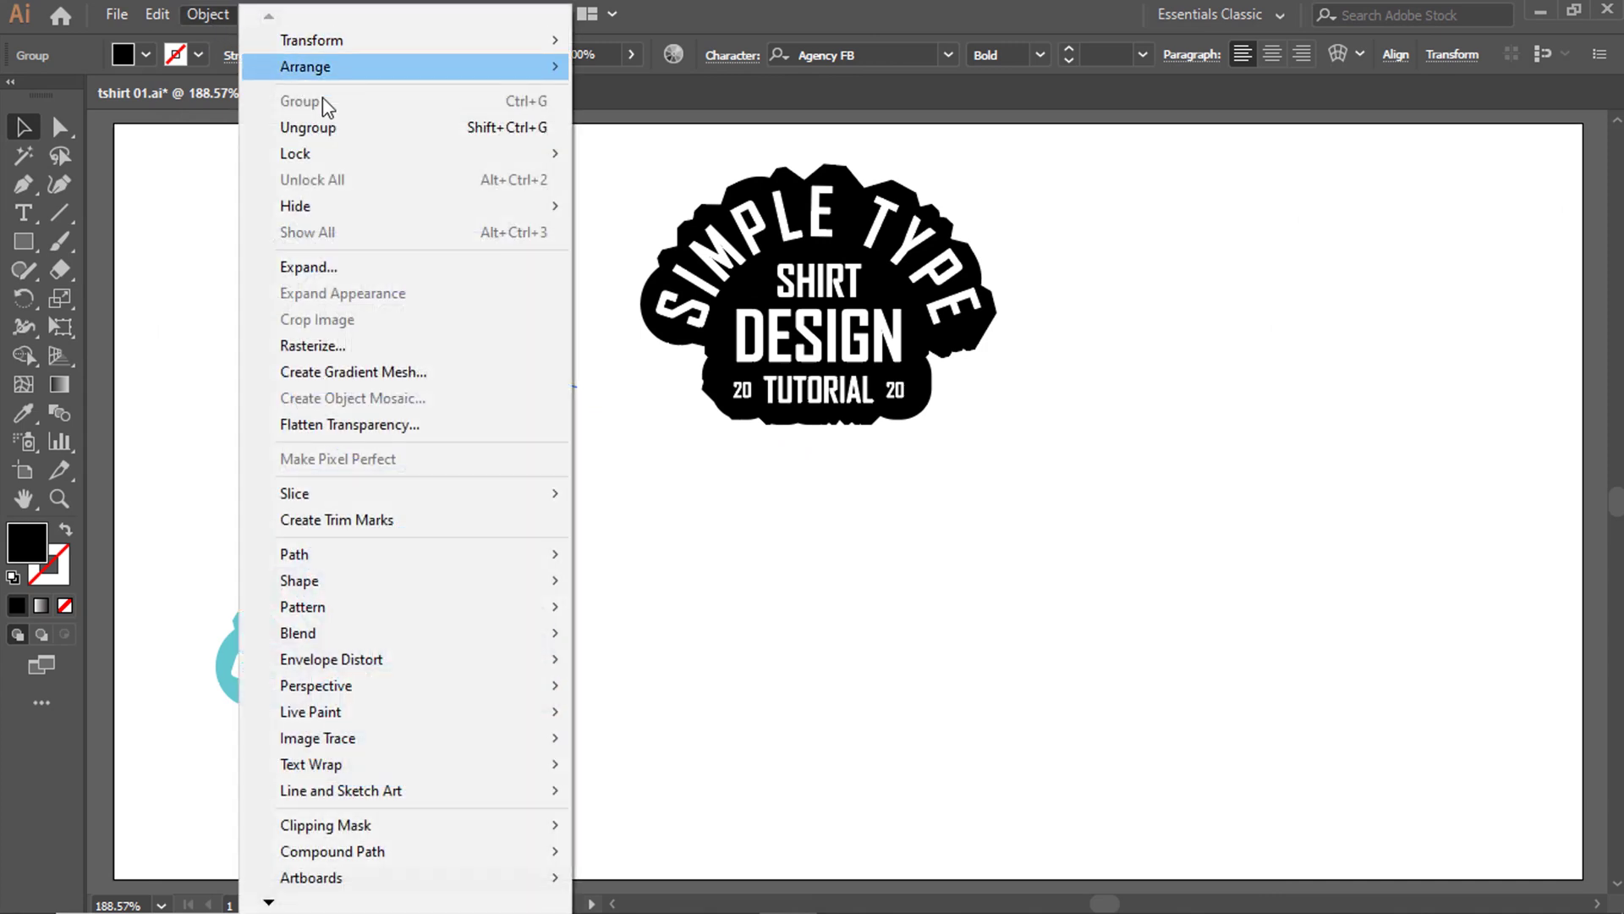
{"action": "left_click", "coordinate": [342, 269]}
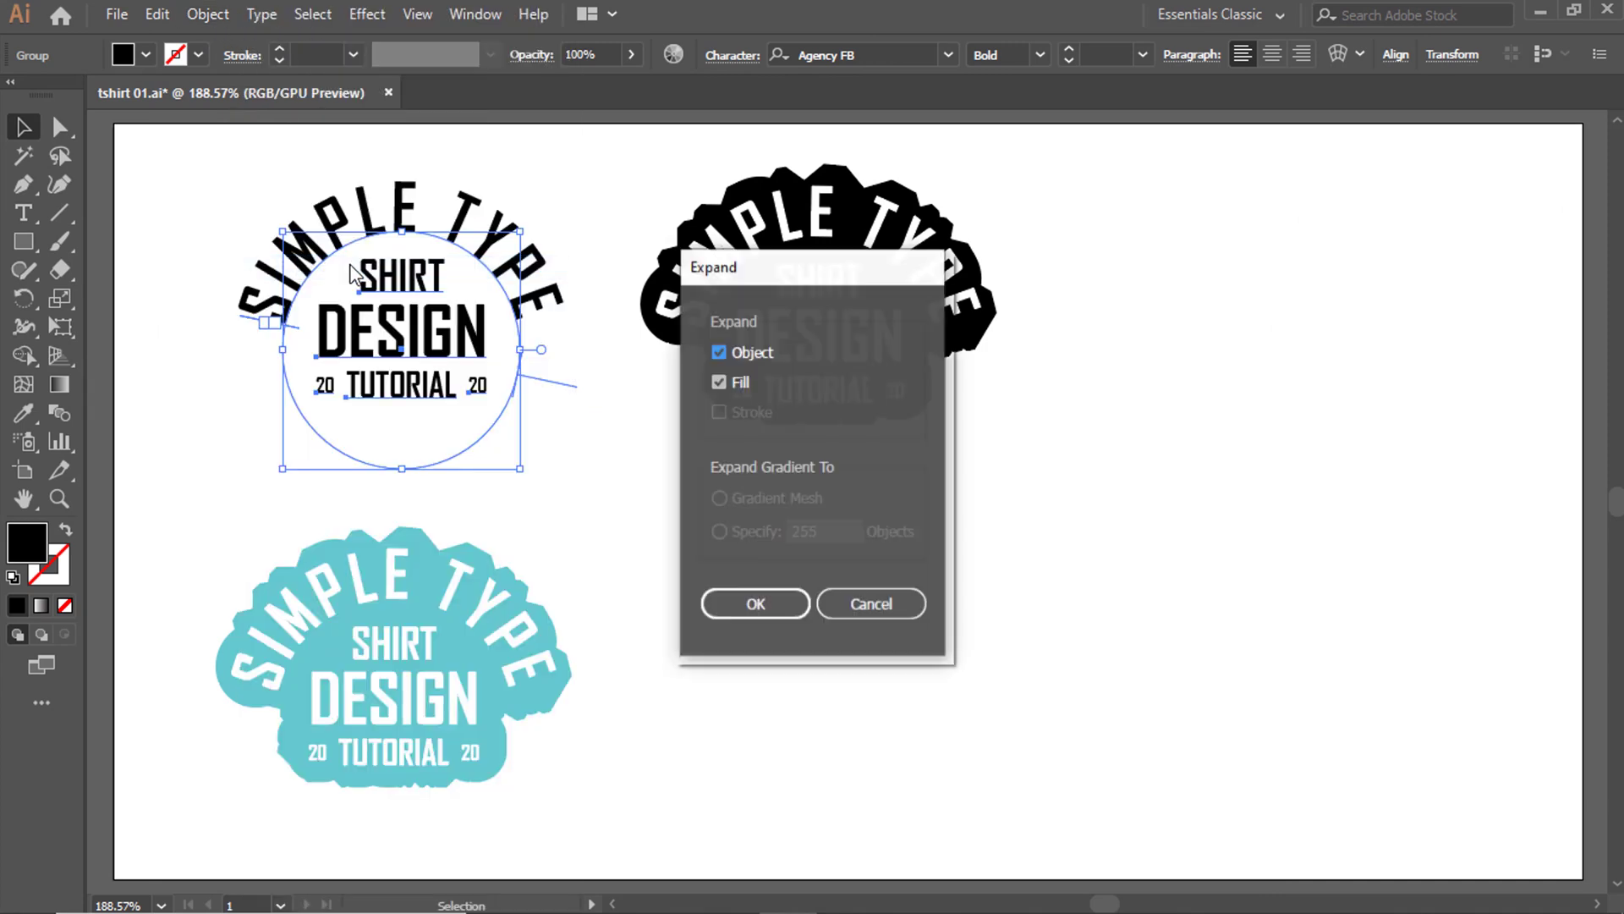
{"action": "left_click", "coordinate": [777, 611]}
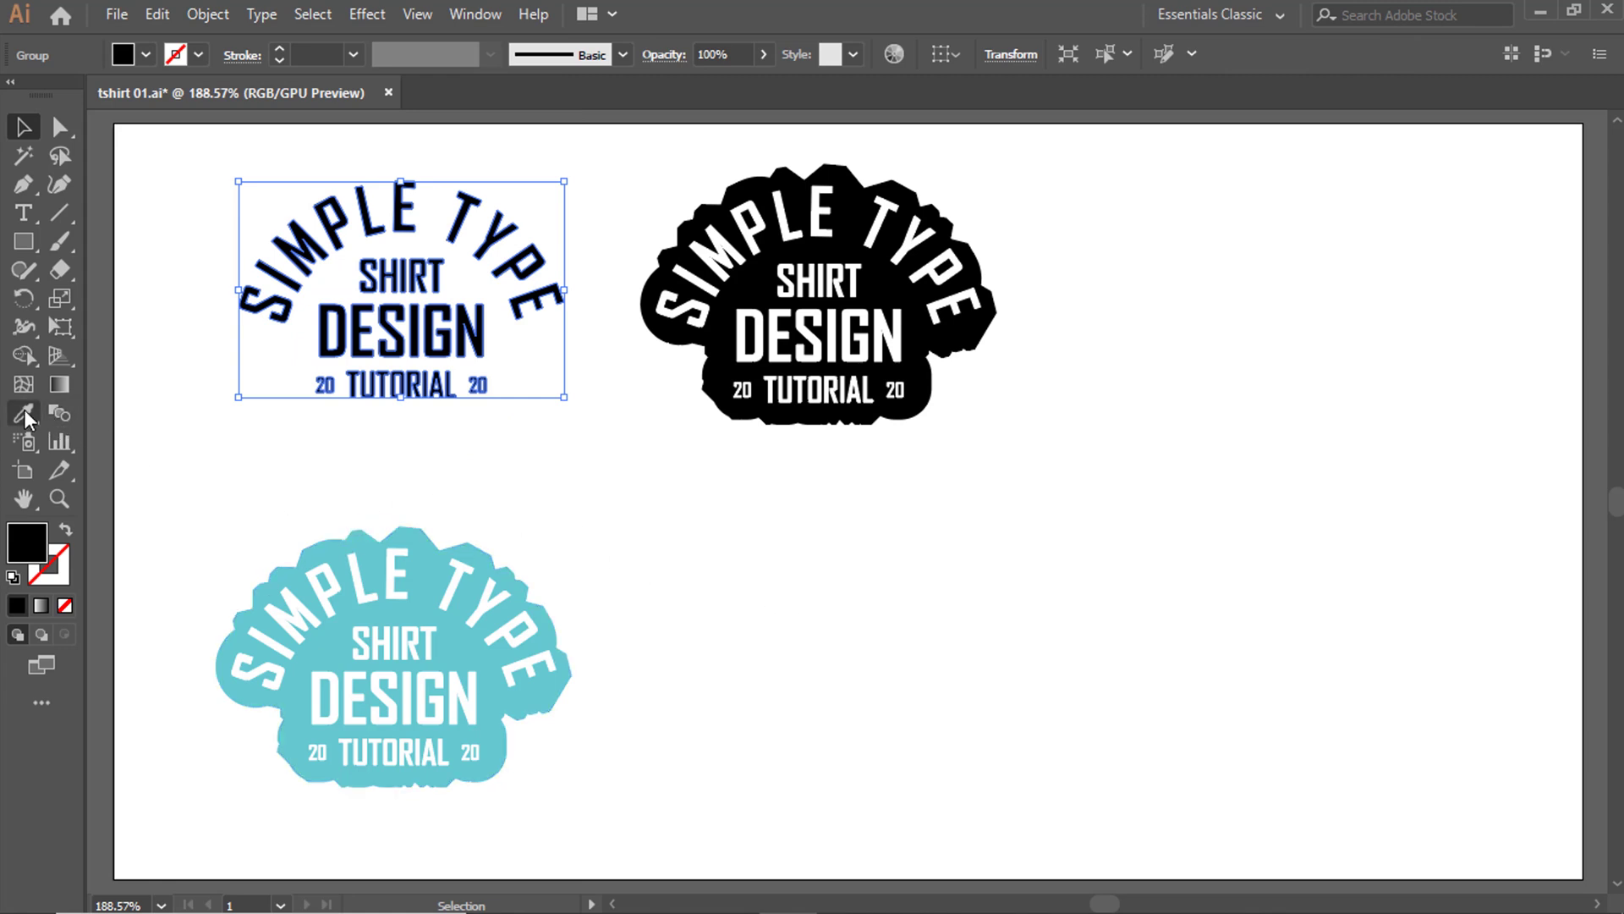
Sample the turquoise badge silhouette with the Eyedropper to recolour the expanded lettering, and deselect it.
{"action": "left_click_drag", "start_coordinate": [26, 416], "coordinate": [120, 425]}
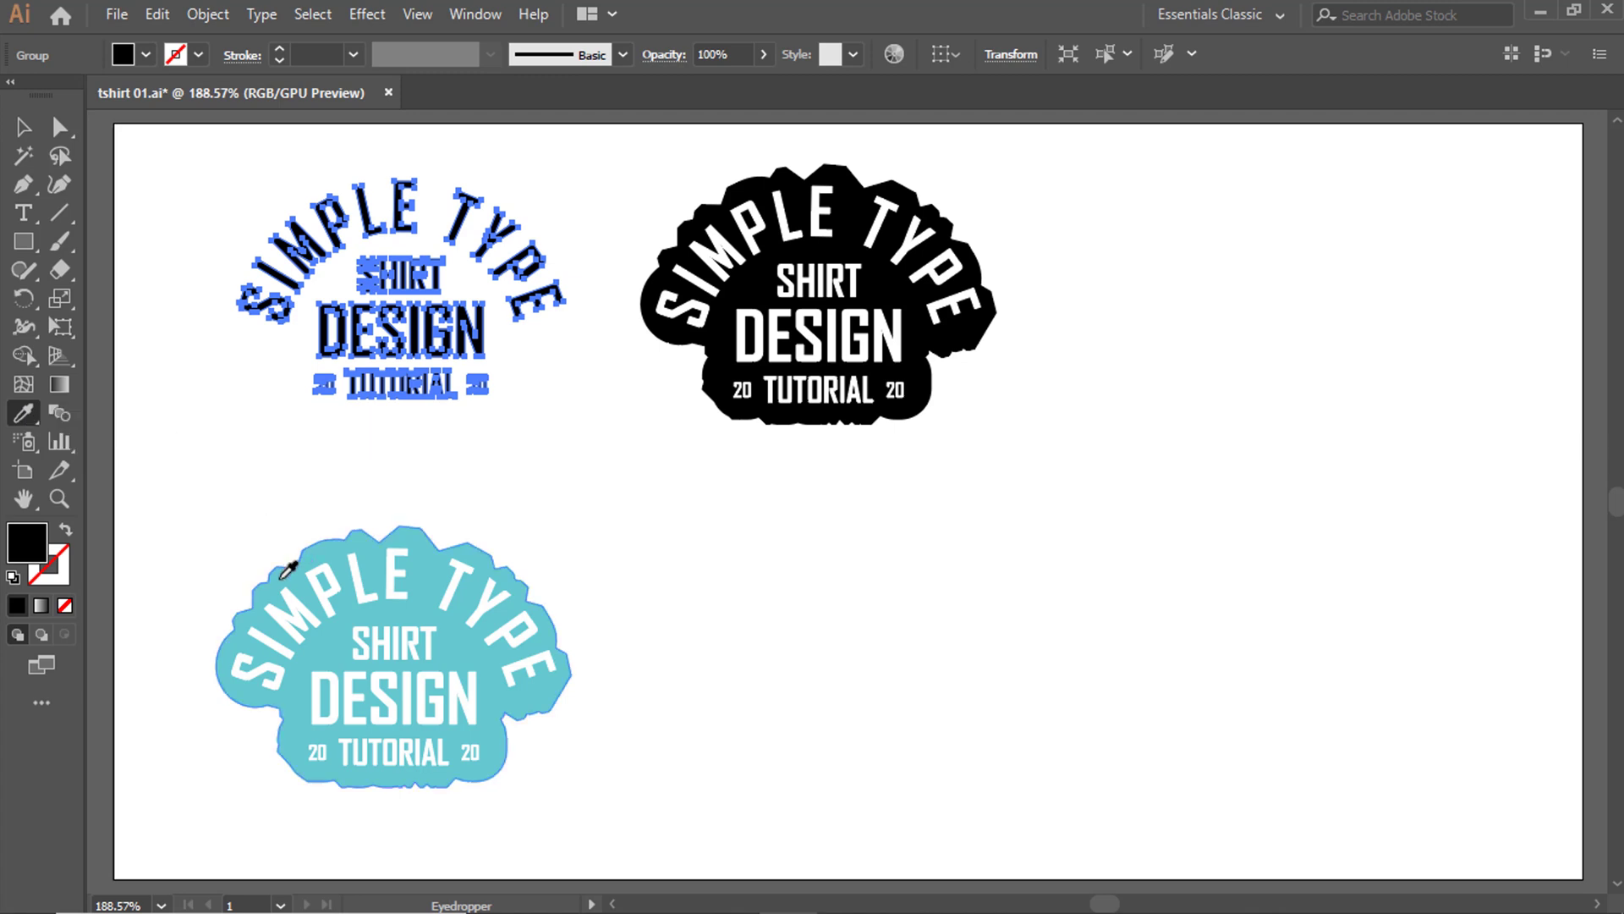
{"action": "left_click", "coordinate": [282, 576]}
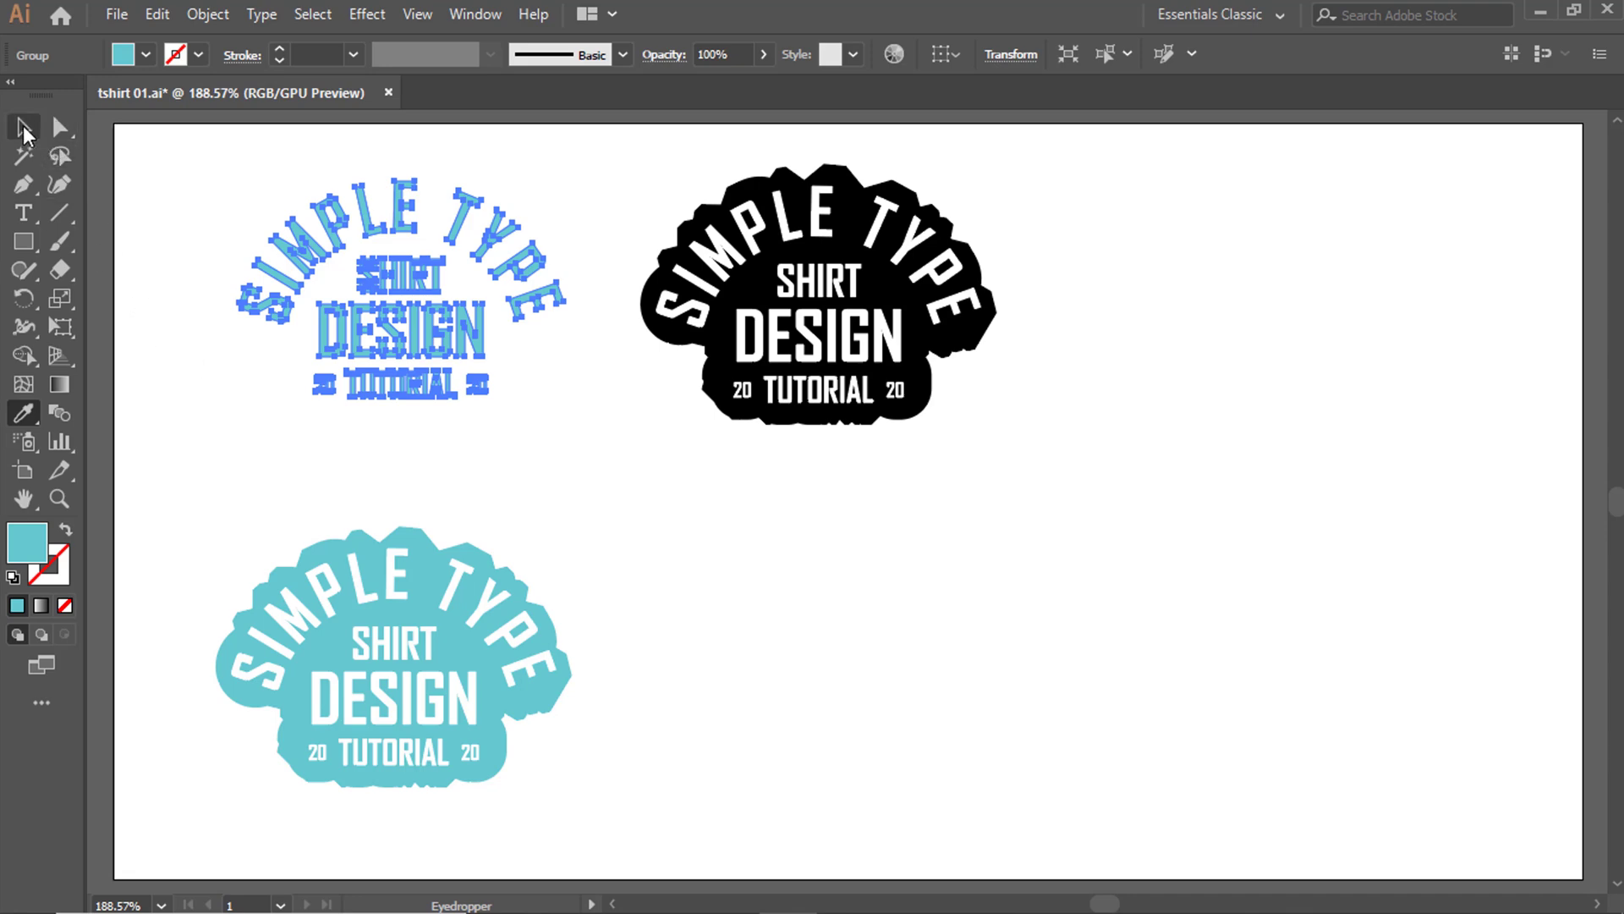
{"action": "left_click", "coordinate": [23, 126]}
{"action": "left_click", "coordinate": [138, 170]}
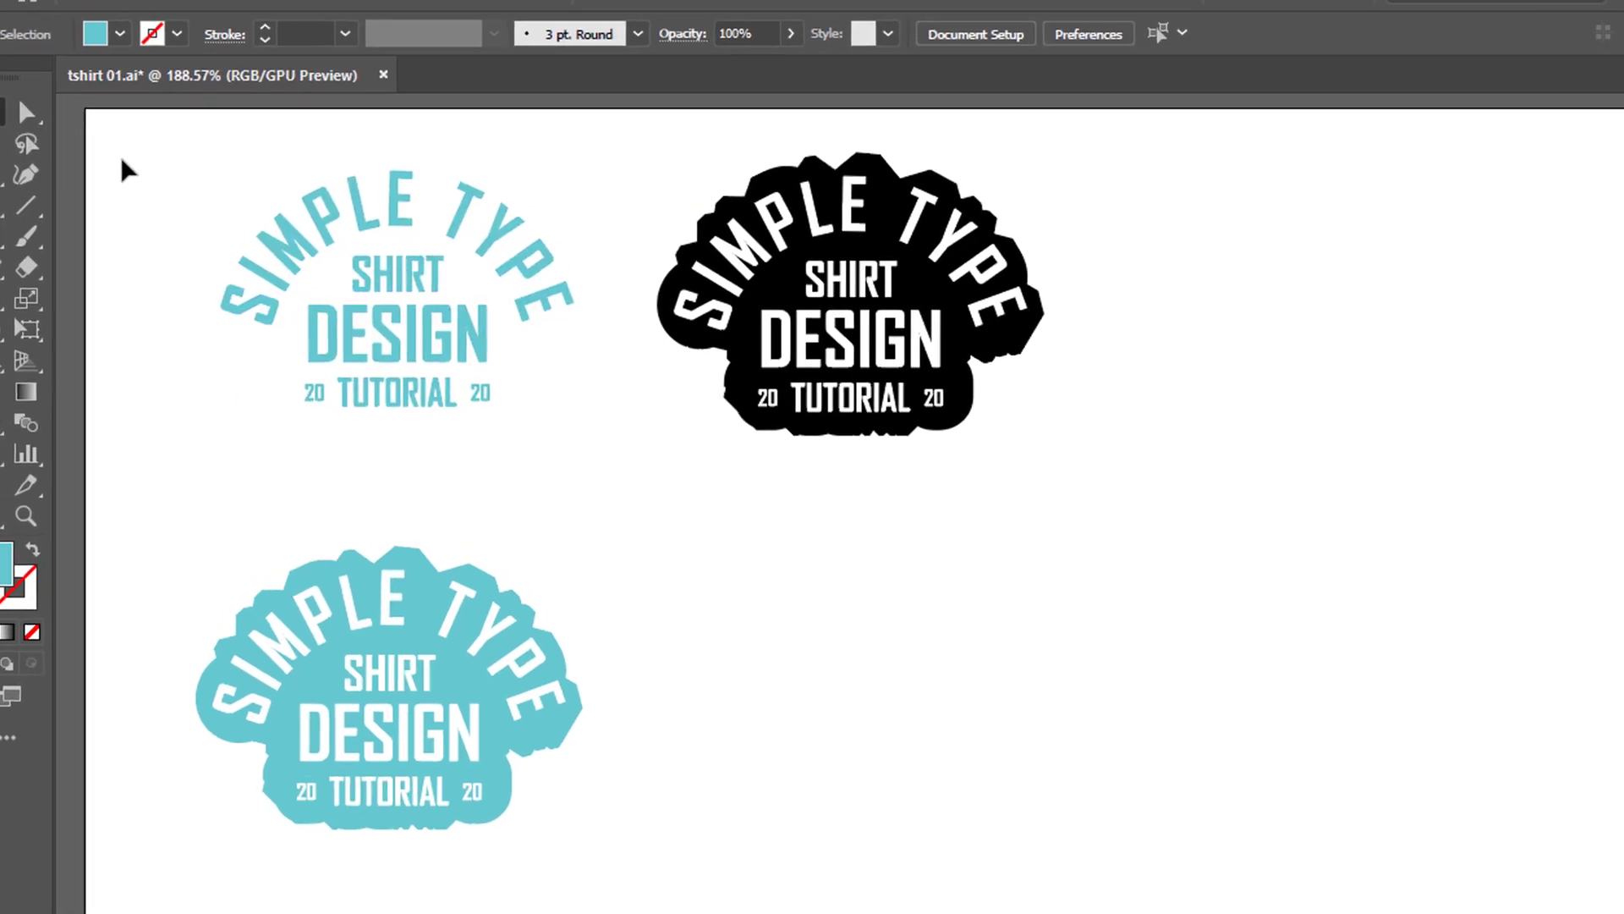